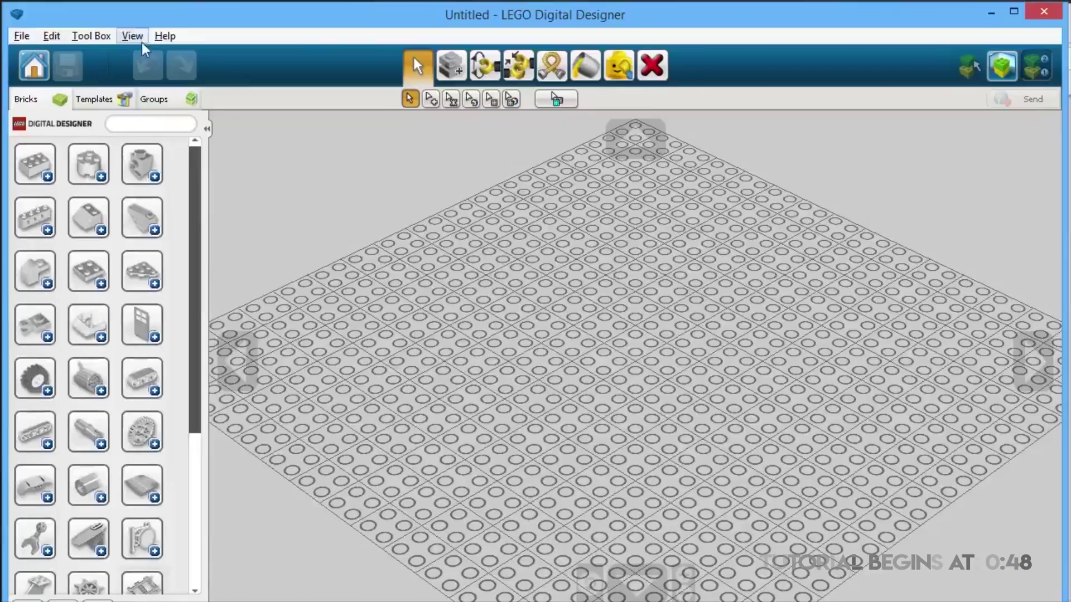
scroll(670, 439, up, 5)
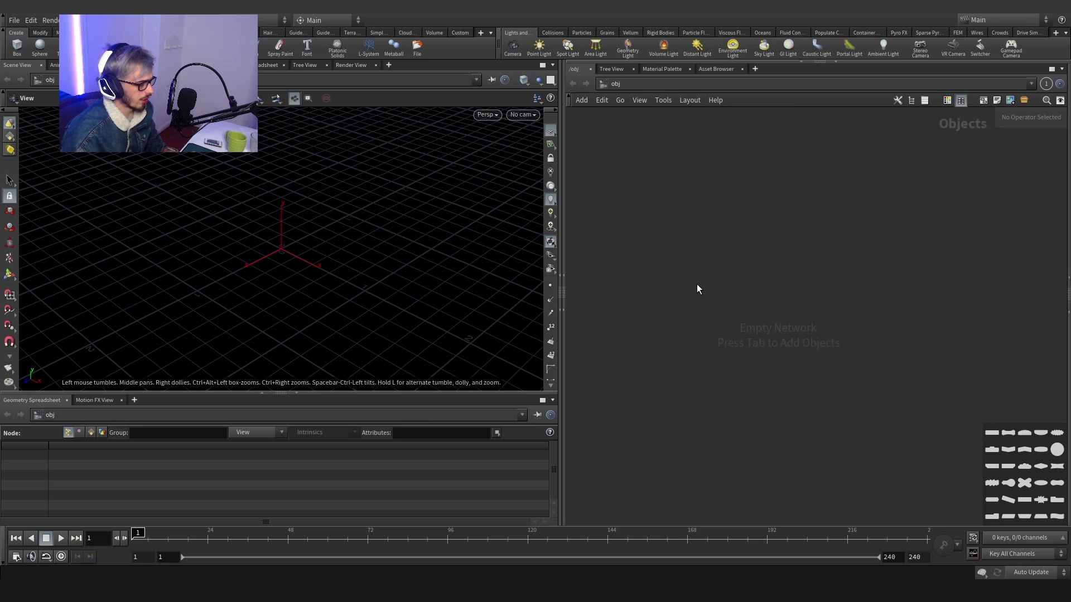
Step: Add a Geometry object to the empty object network and go inside it
key(Tab)
text(g)
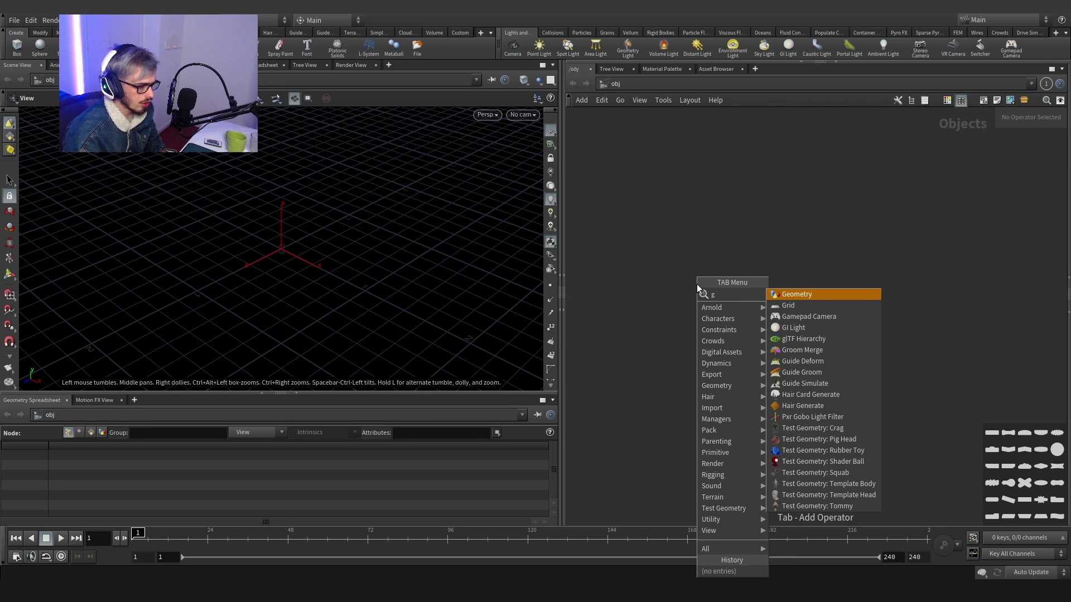
key(Return)
click(697, 283)
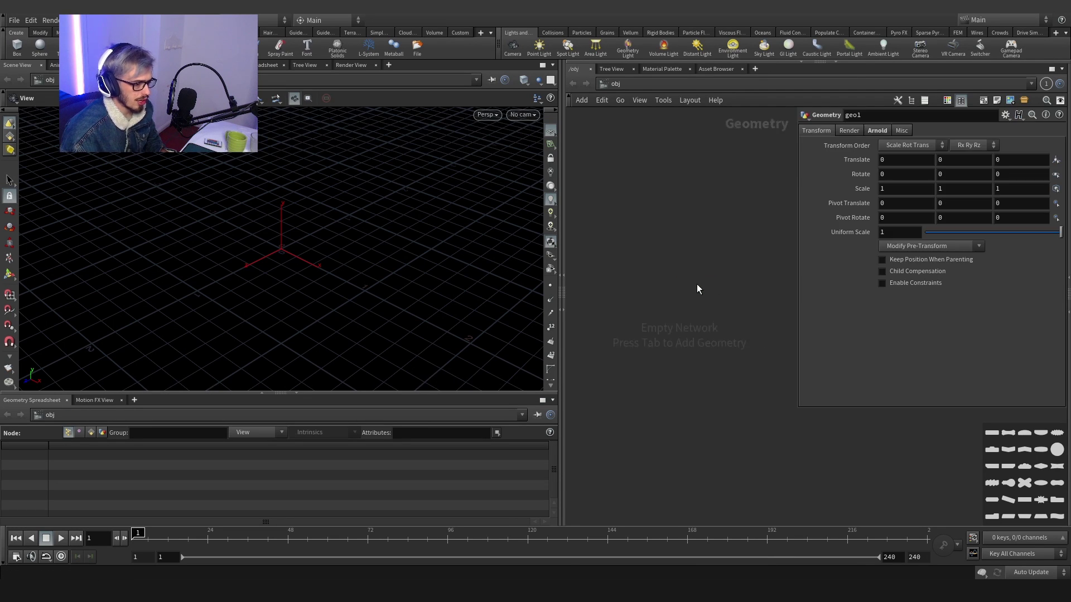
double_click(697, 283)
Step: Place an Alembic node in the geometry network
key(Tab)
text(alembic)
key(Return)
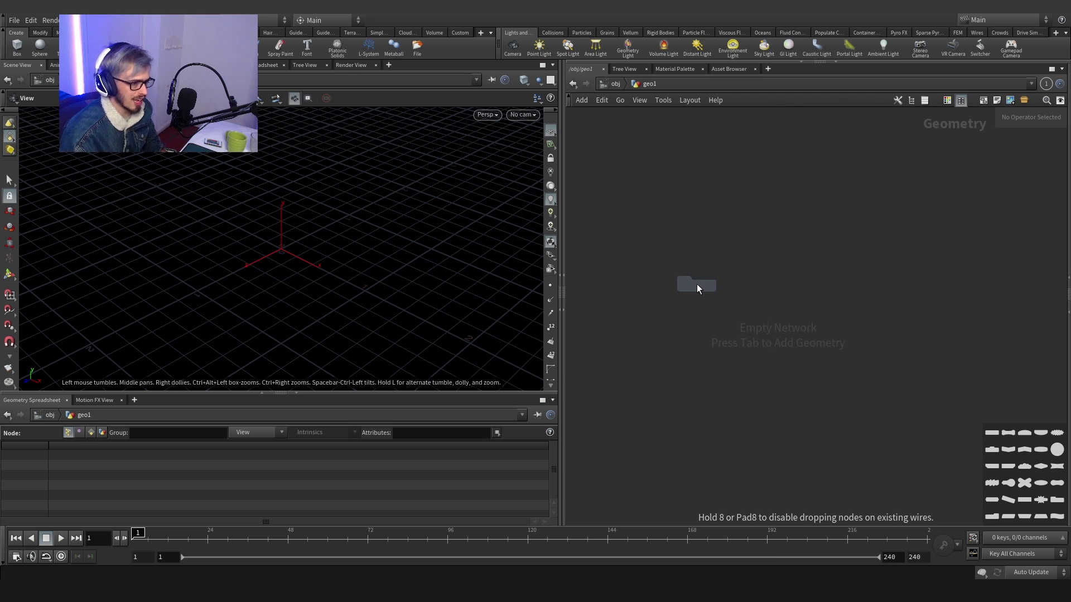
click(697, 283)
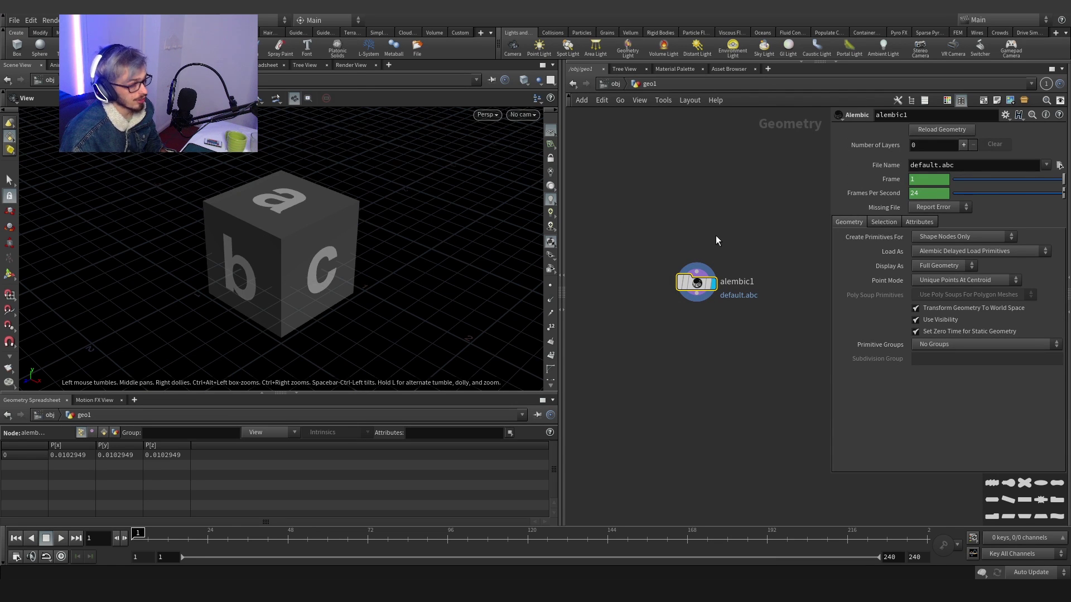
Step: Load nave.abc from I:/trabajos+video/2021/Navecita/ as the Alembic node's file
middle_drag(641, 337, 621, 380)
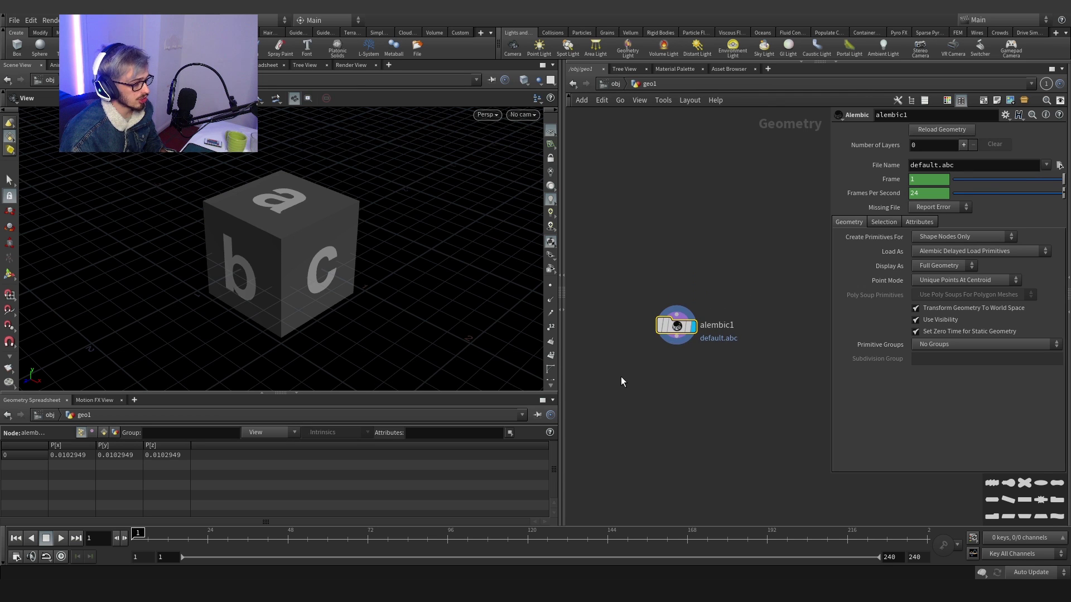
click(1059, 166)
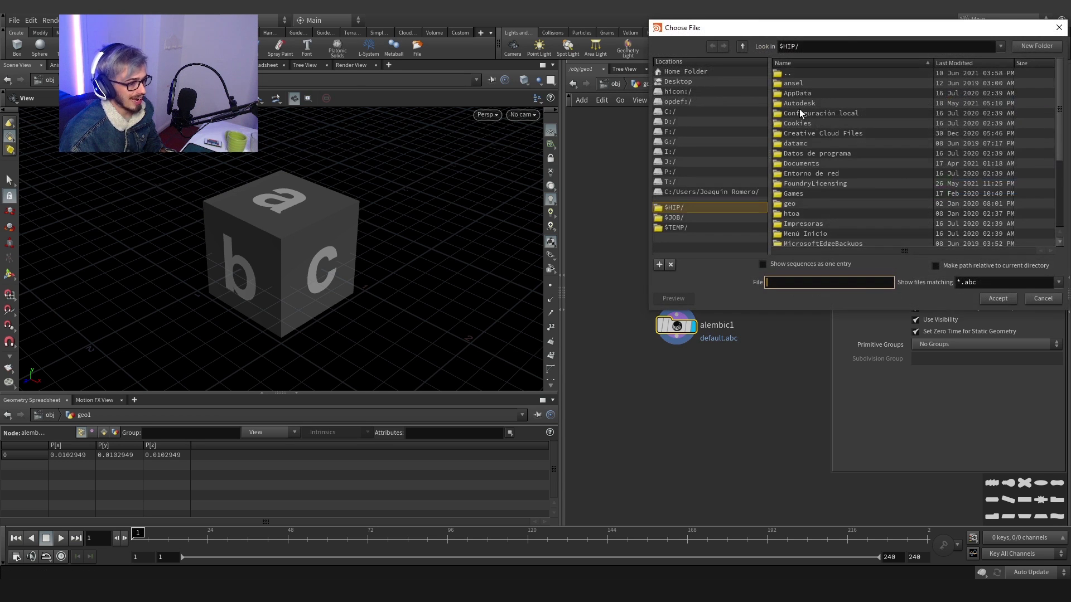
drag(764, 33, 536, 64)
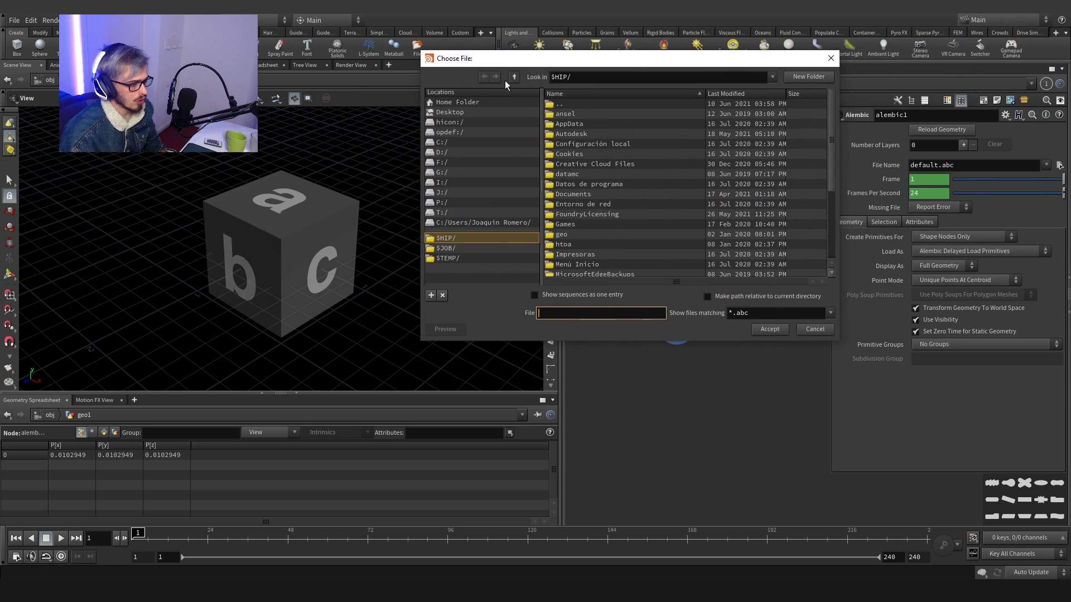
click(448, 183)
double_click(604, 233)
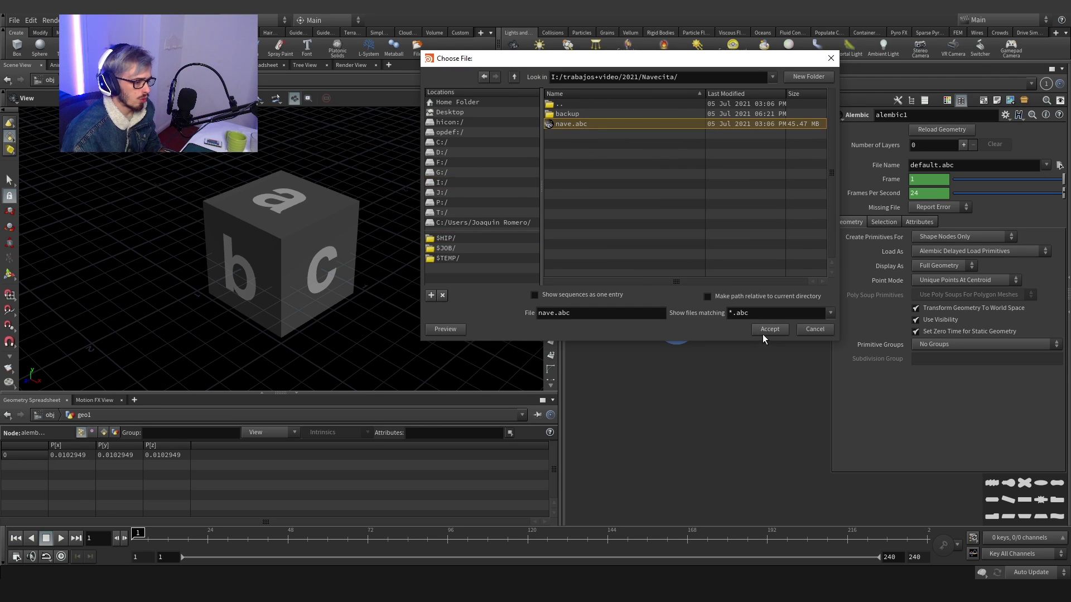
click(762, 334)
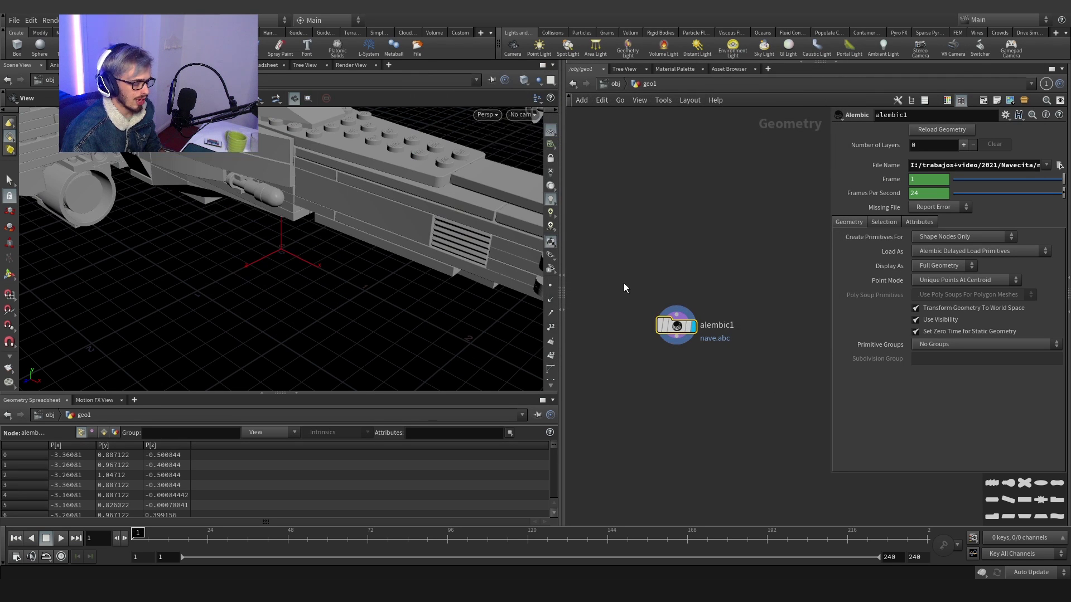
Step: Check the Alembic node's geometry info, then connect an Unpack node below it and display its result
scroll(376, 203, down, 1)
middle_drag(282, 176, 296, 220)
drag(295, 221, 263, 222)
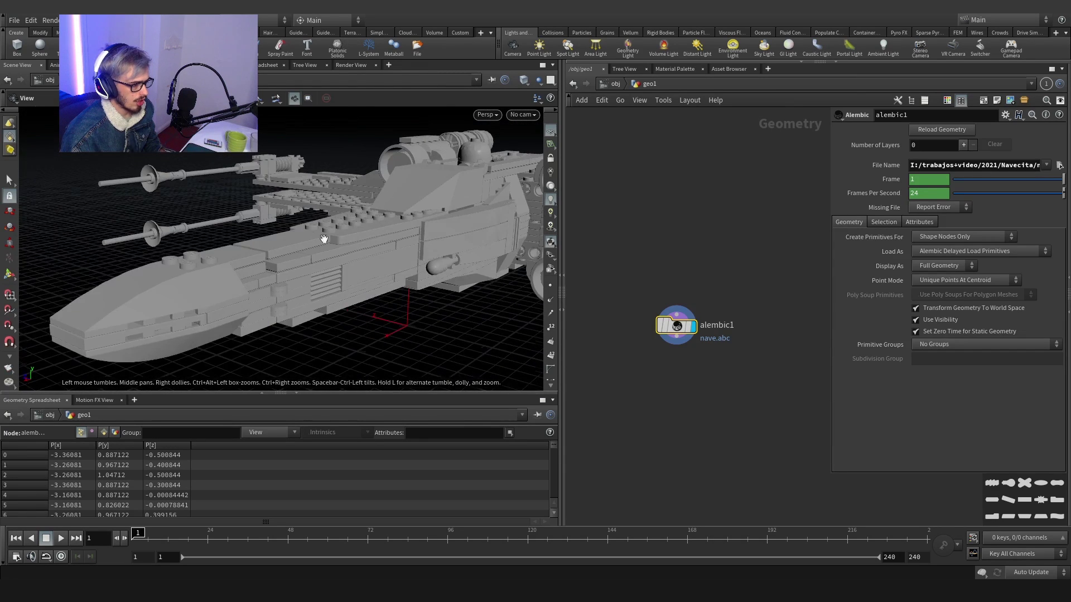
middle_drag(325, 240, 259, 239)
scroll(259, 240, down, 1)
middle_click(672, 329)
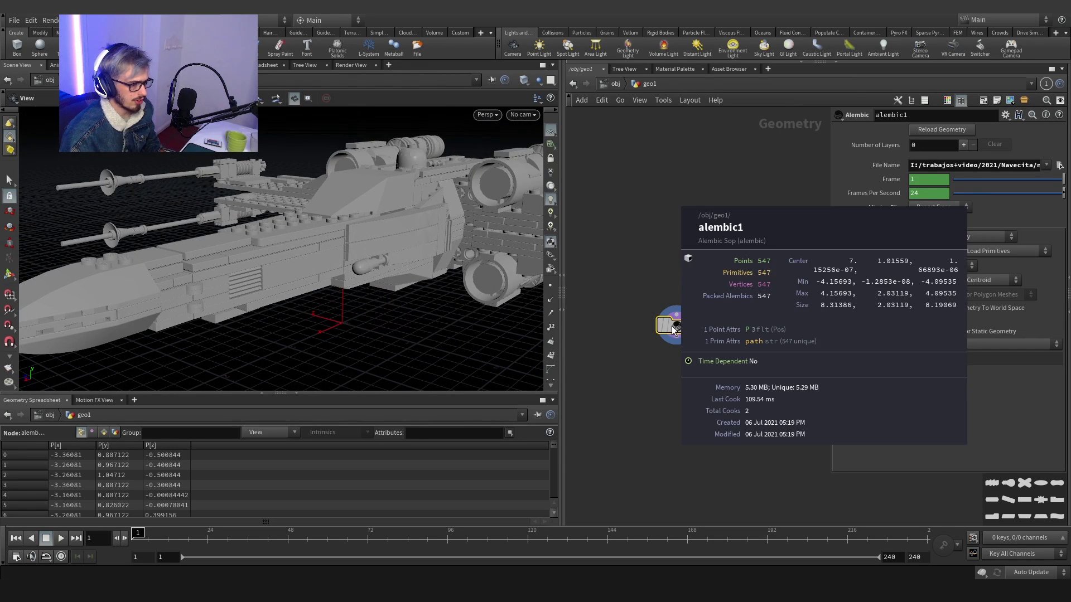
key(Tab)
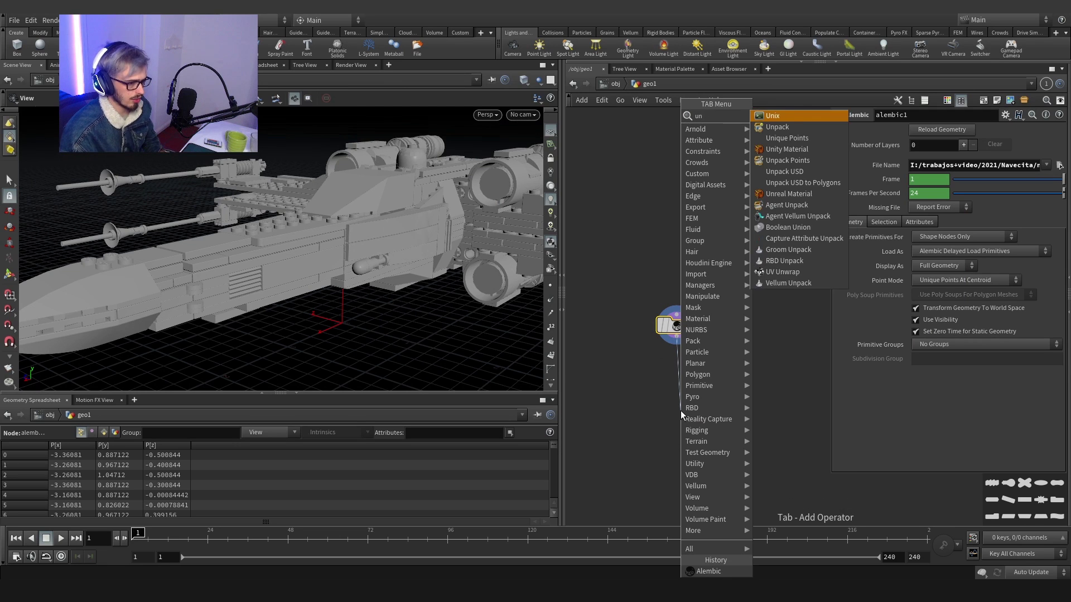
key(Escape)
click(680, 411)
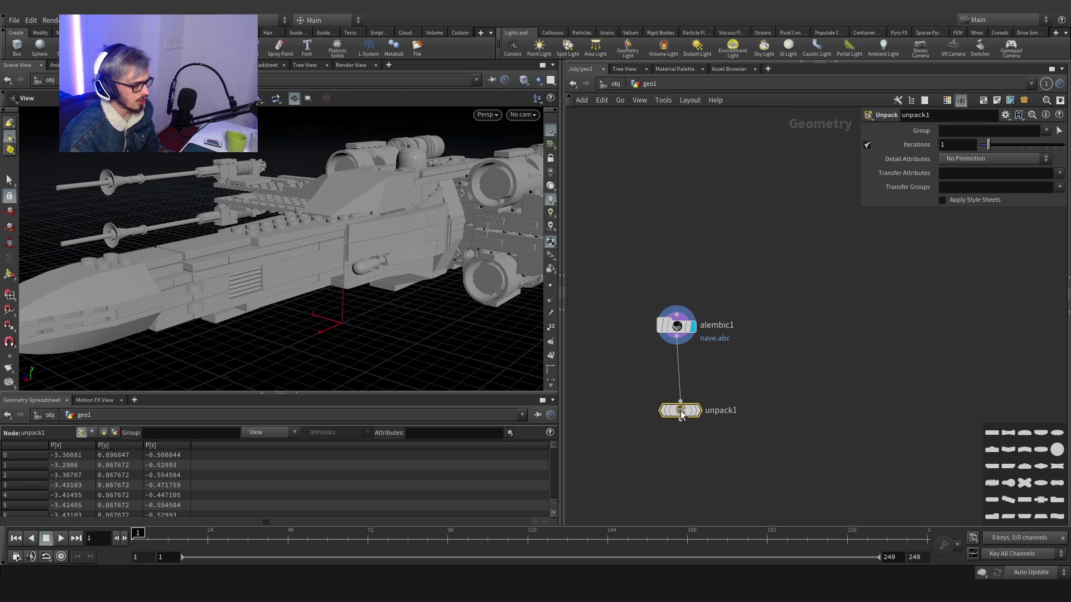
click(685, 402)
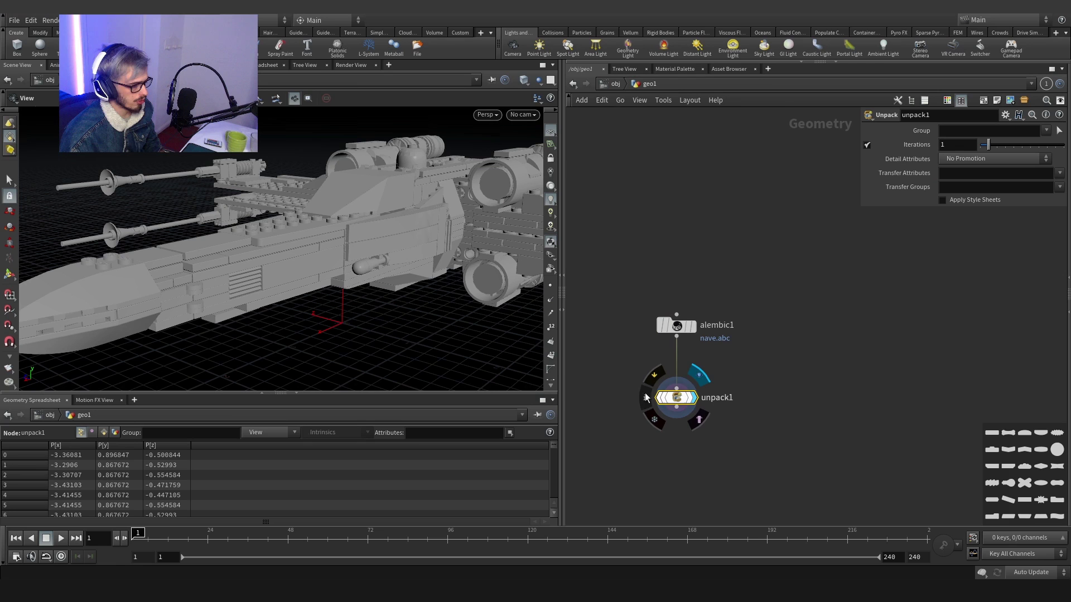
middle_click(679, 403)
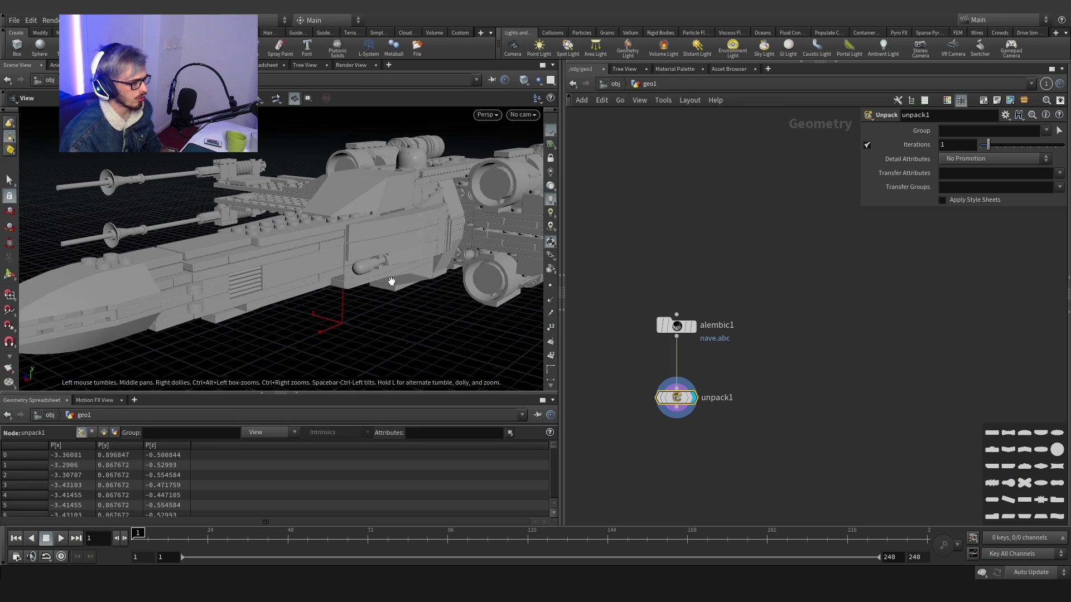
Step: Connect a Connectivity node after the Unpack node, display it, and set its connectivity type to Primitive
drag(313, 262, 382, 220)
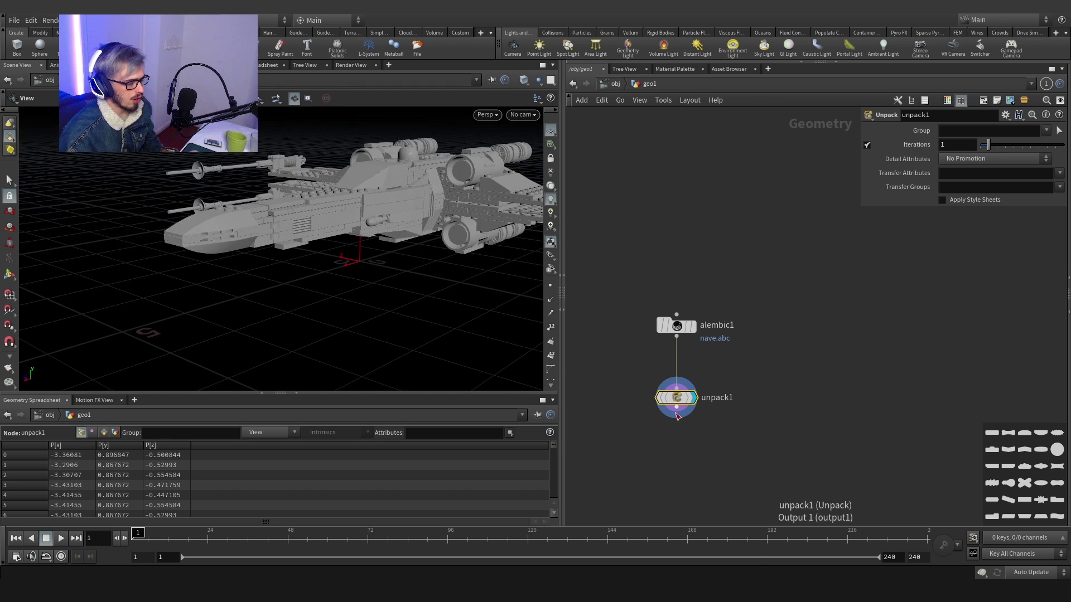
key(Tab)
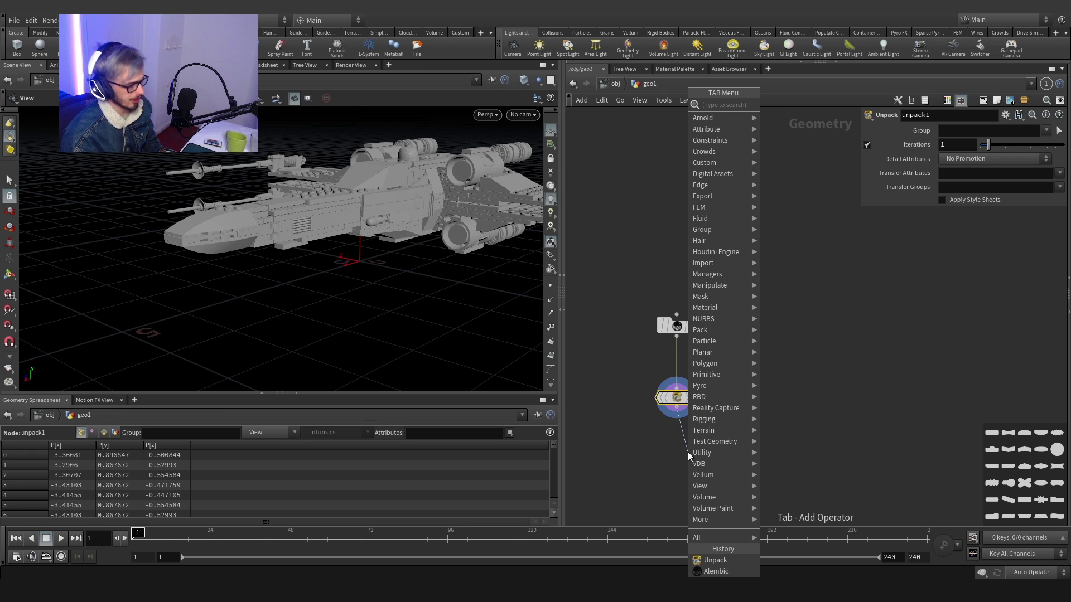
text(con)
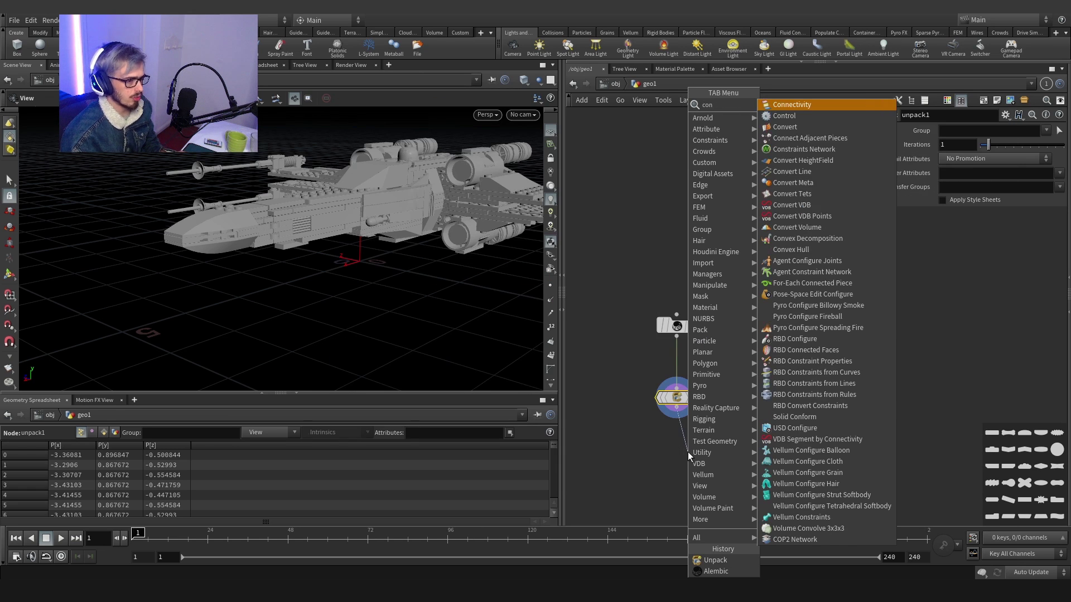
key(Return)
click(690, 452)
middle_drag(747, 439, 772, 366)
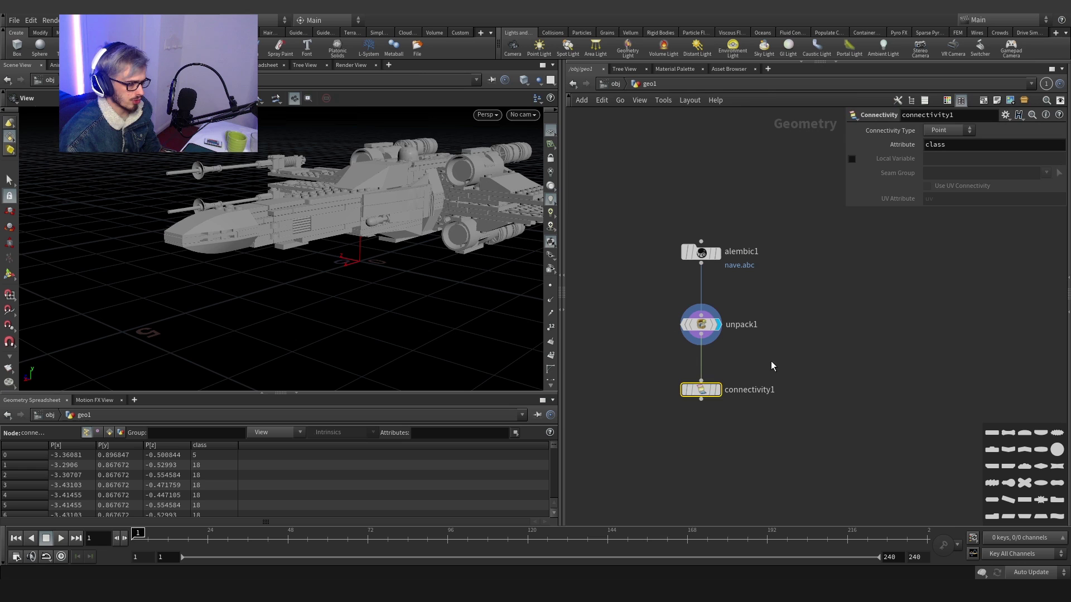
click(719, 390)
click(951, 130)
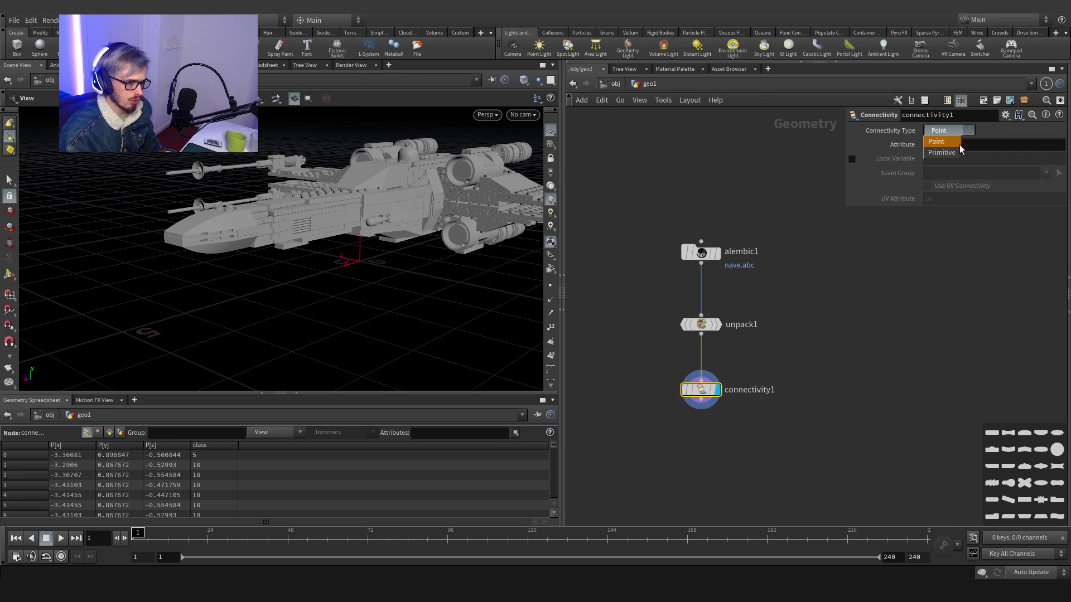
Step: Connect an Attribute Wrangle after the Connectivity node and set it to run over Primitives
middle_drag(799, 473, 742, 337)
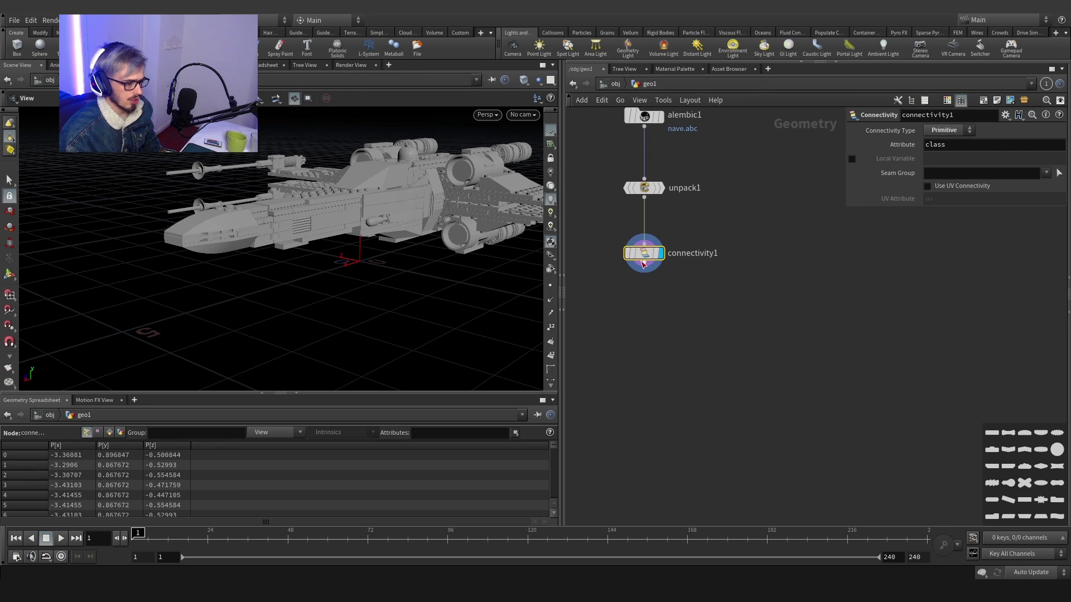
click(644, 262)
key(Tab)
text(wr)
key(Return)
click(644, 334)
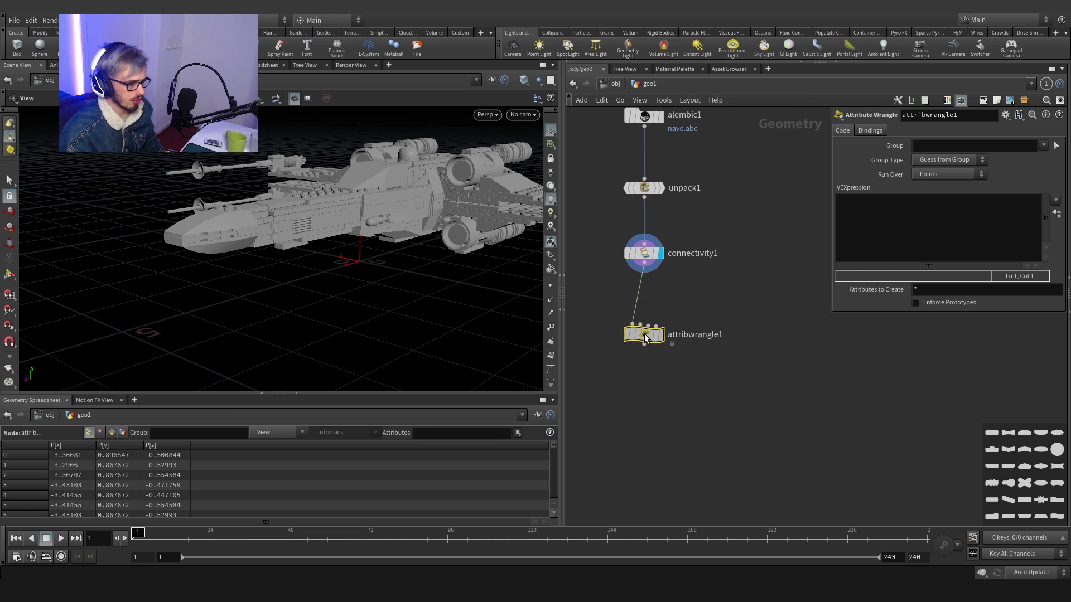
click(963, 176)
click(953, 198)
Step: Load the set_names preset into the Attribute Wrangle, giving the expression s@name = "piece_" + itoa(i@class);
click(1007, 115)
scroll(978, 394, down, 2)
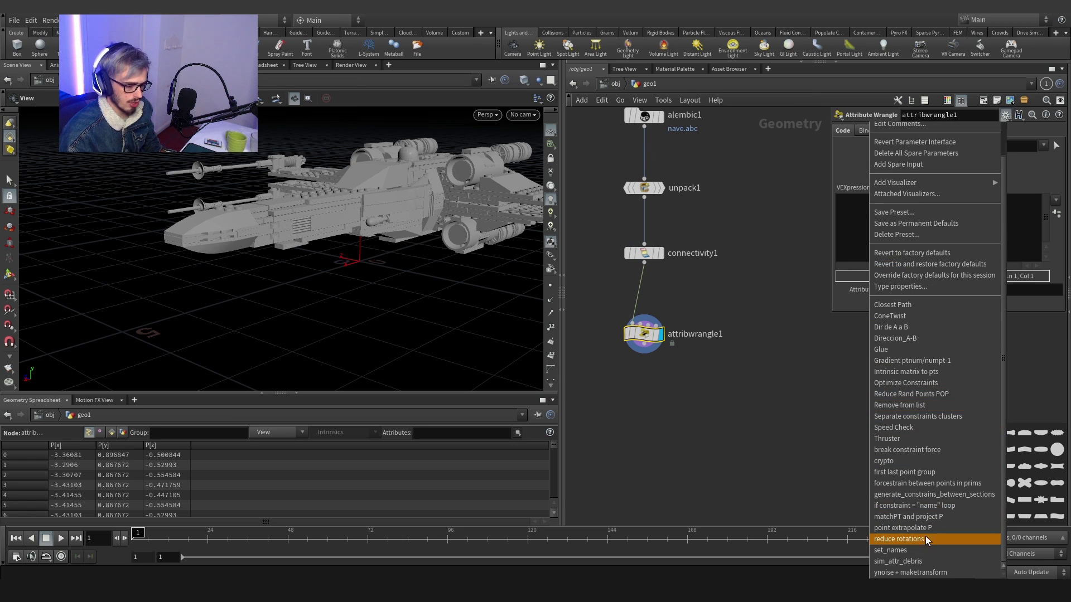
click(923, 550)
click(979, 215)
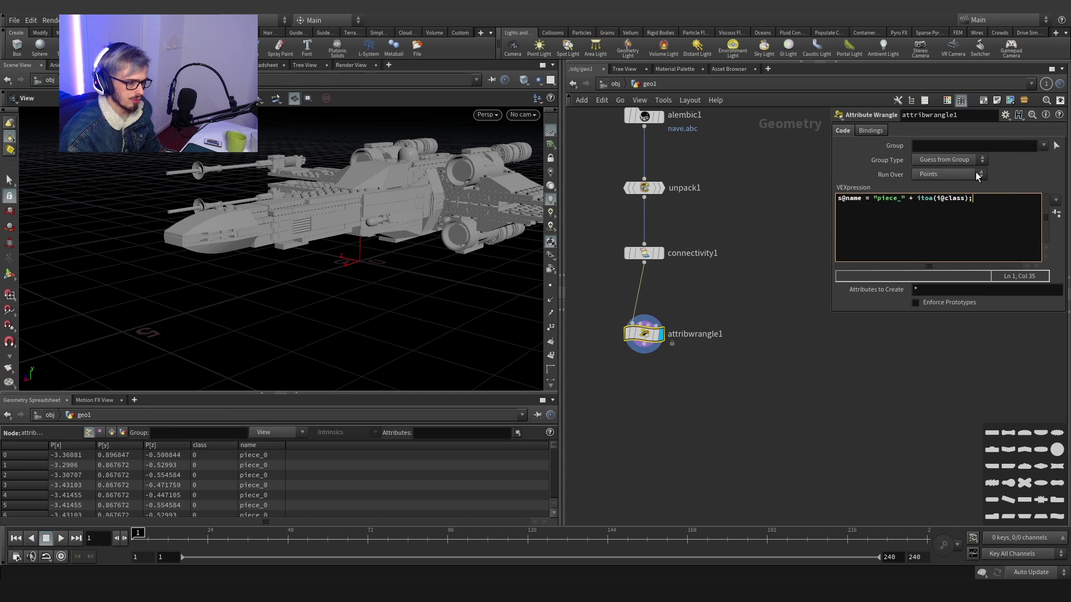
Step: Set the wrangle with the naming expression to run over Primitives and check its primitive attributes in the spreadsheet
click(1005, 115)
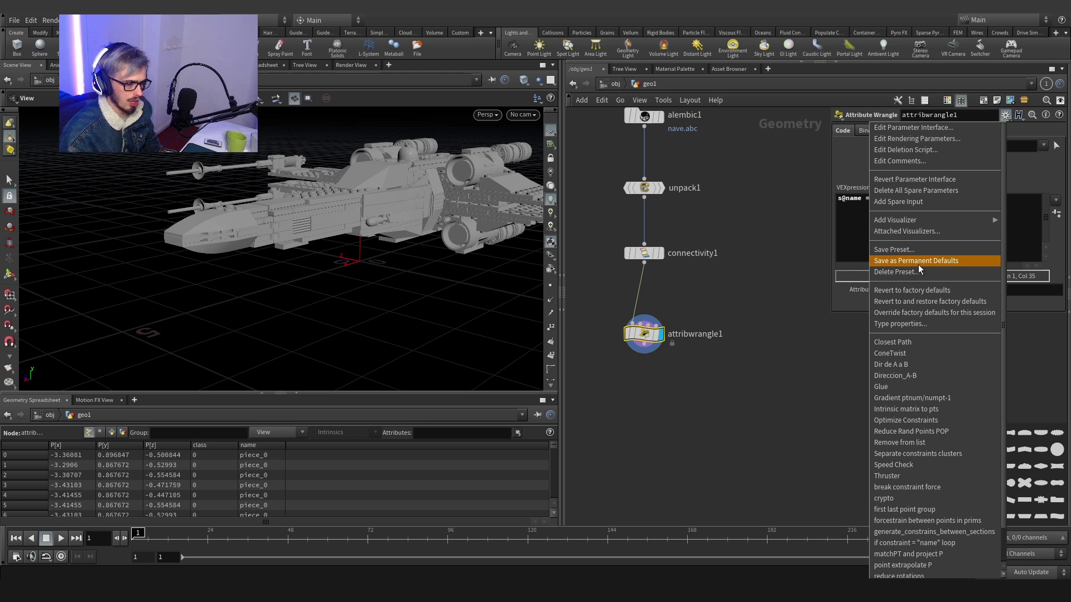
click(848, 167)
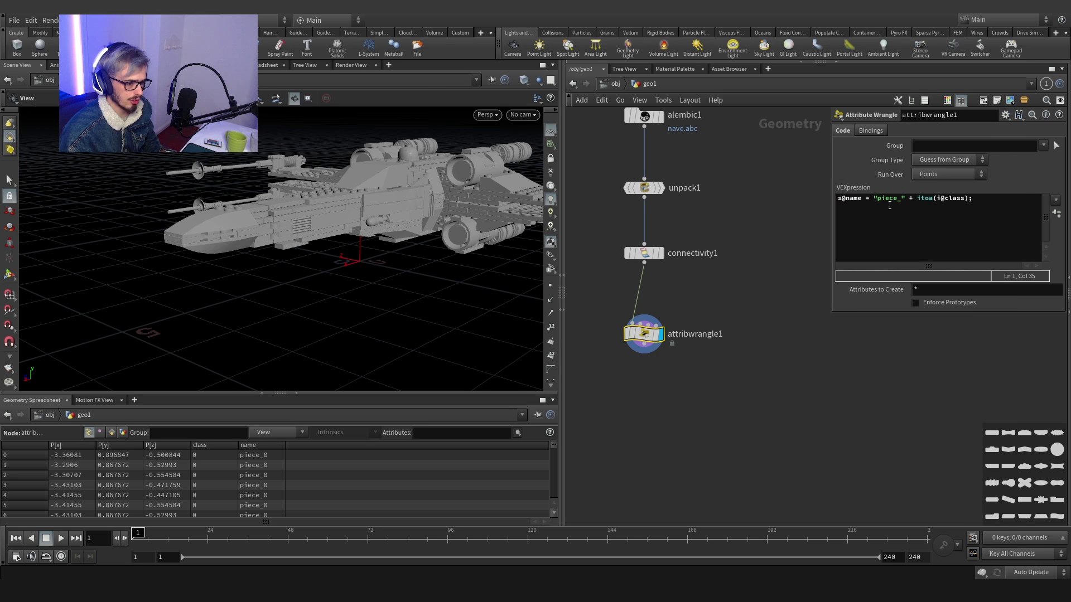
click(942, 175)
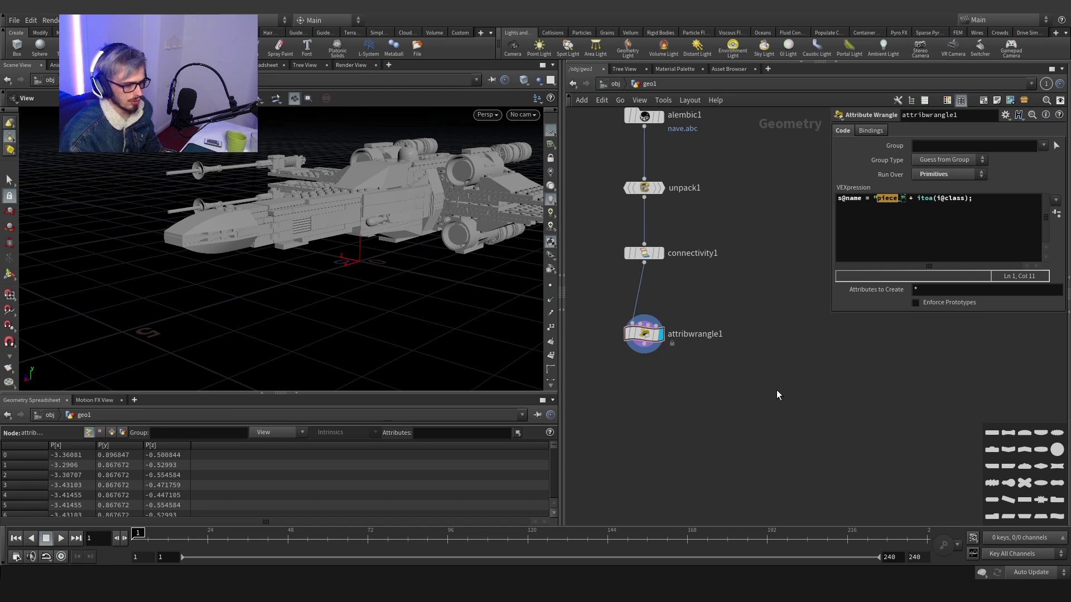
drag(775, 400, 644, 325)
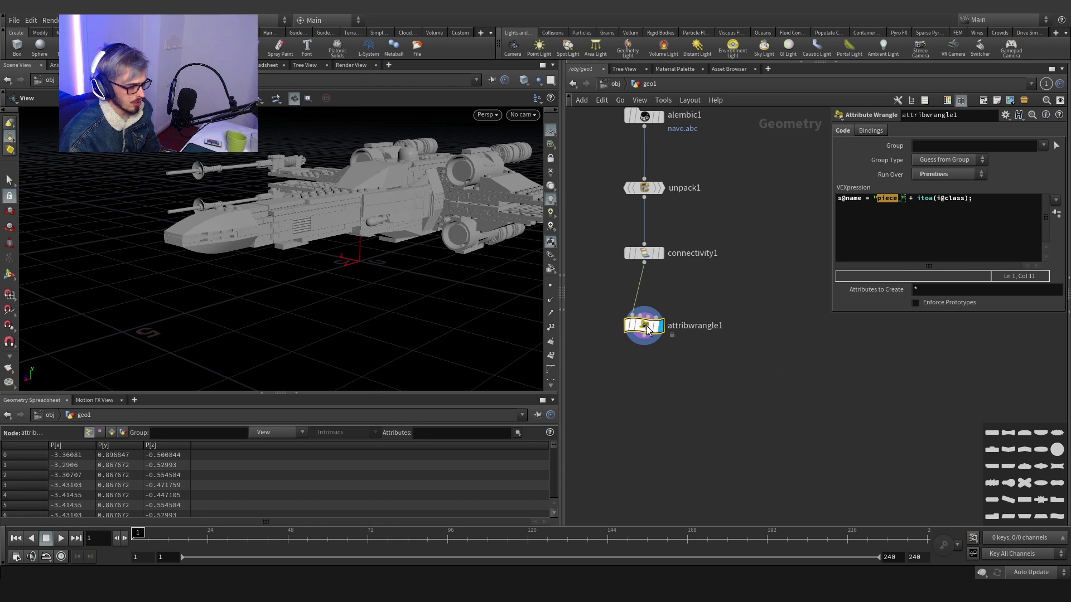
click(112, 433)
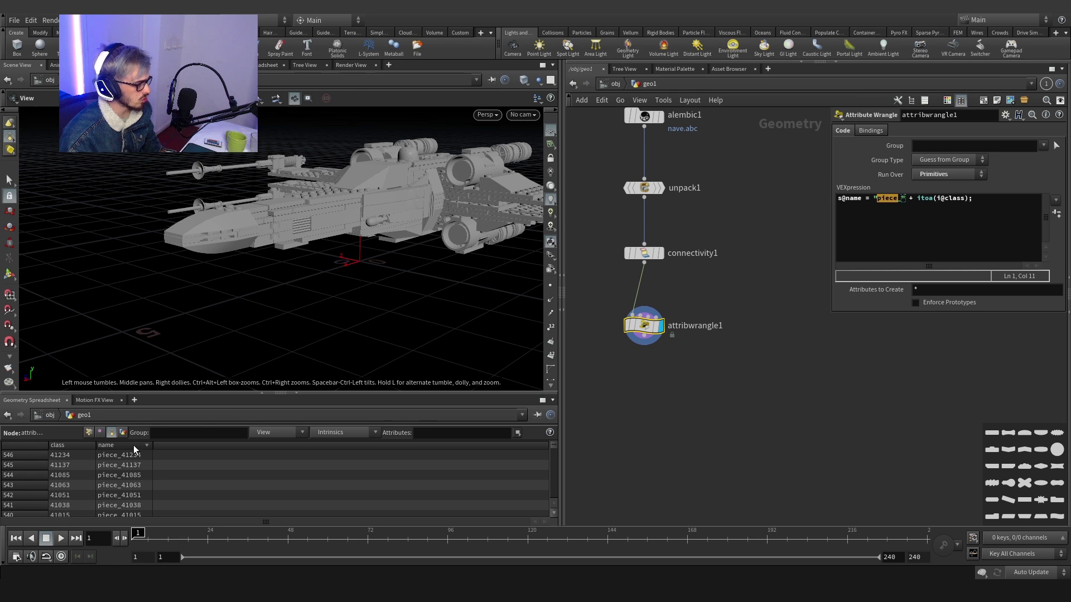
Step: Connect an Assemble node below the Attribute Wrangle and display its result
drag(406, 246, 340, 190)
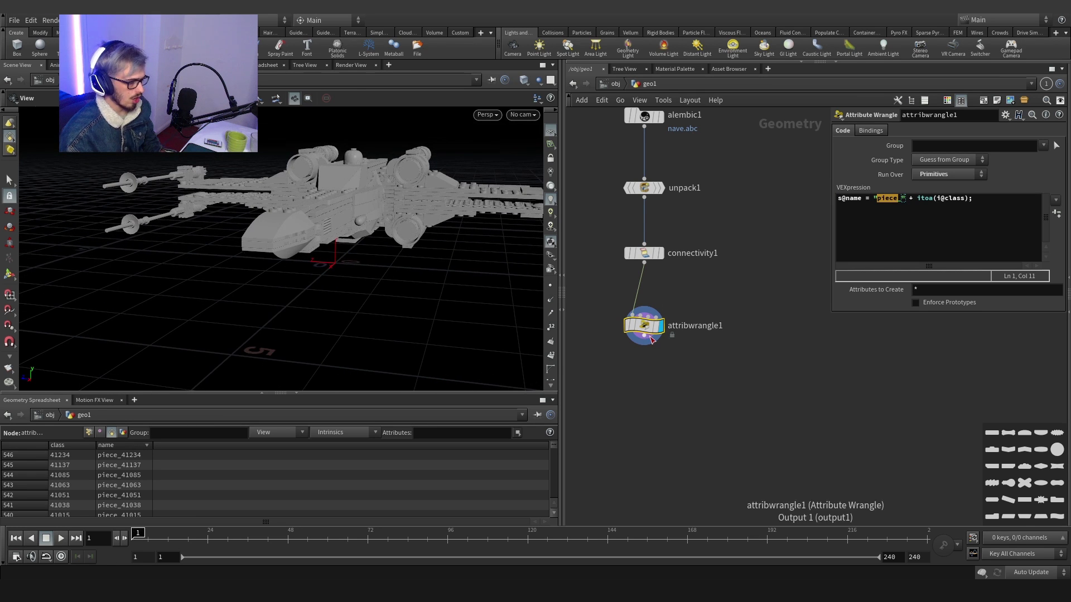
click(649, 337)
key(Tab)
text(ass)
key(Return)
click(627, 390)
drag(644, 393, 642, 411)
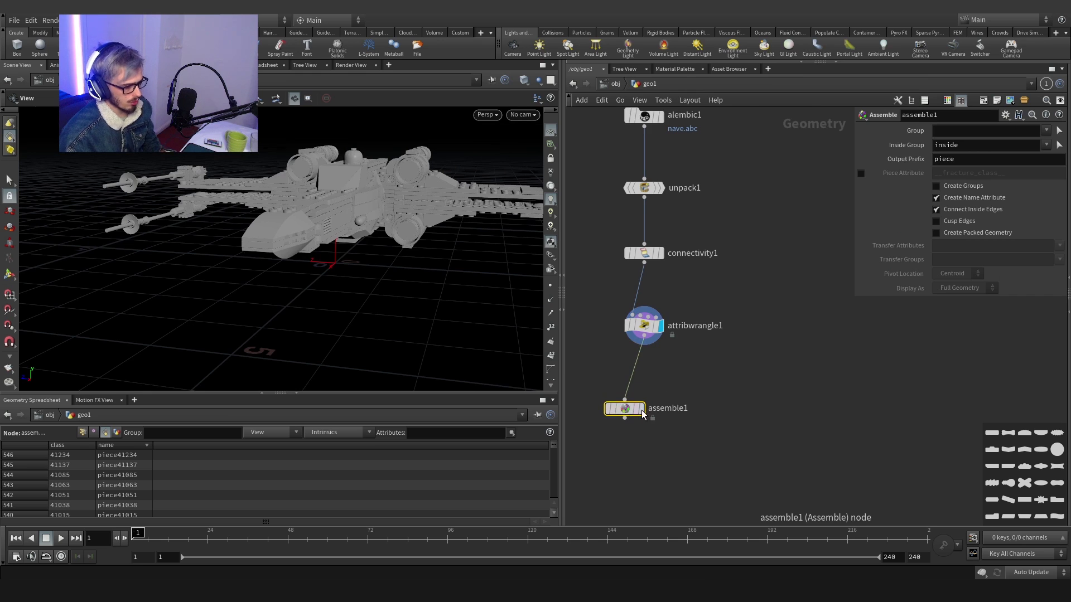
click(643, 414)
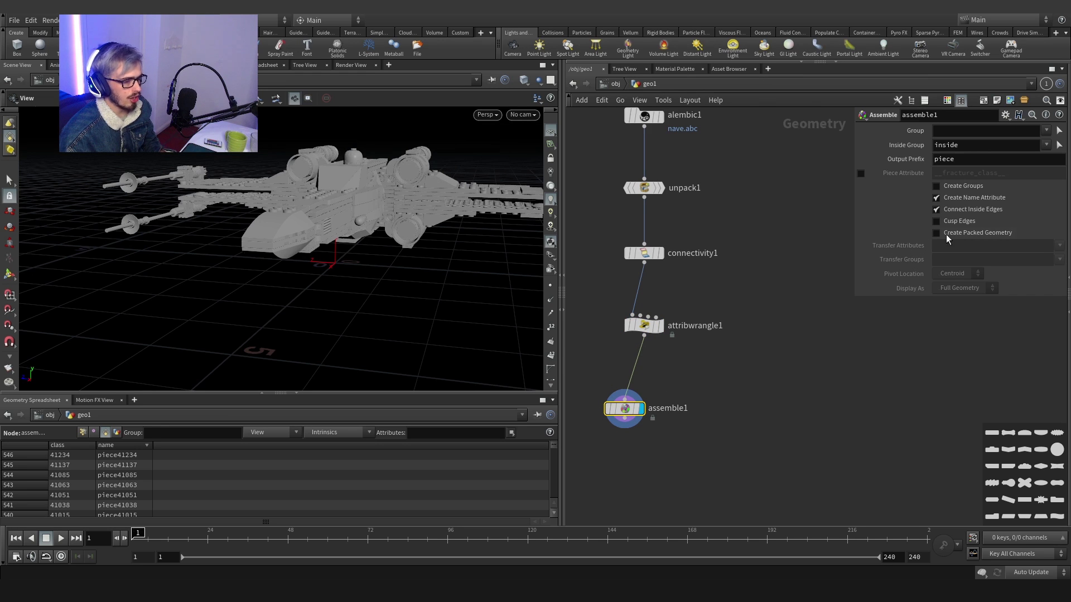
Step: Turn off Create Name Attribute and enable Create Packed Geometry on the Assemble node, then check its point attributes
click(946, 233)
click(82, 432)
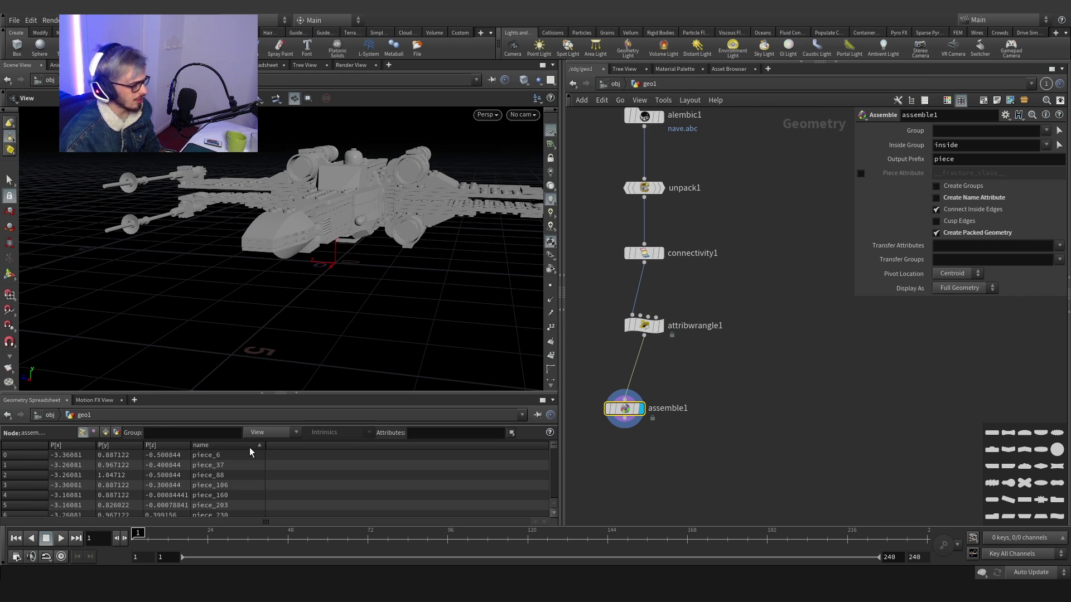
middle_drag(668, 358, 621, 337)
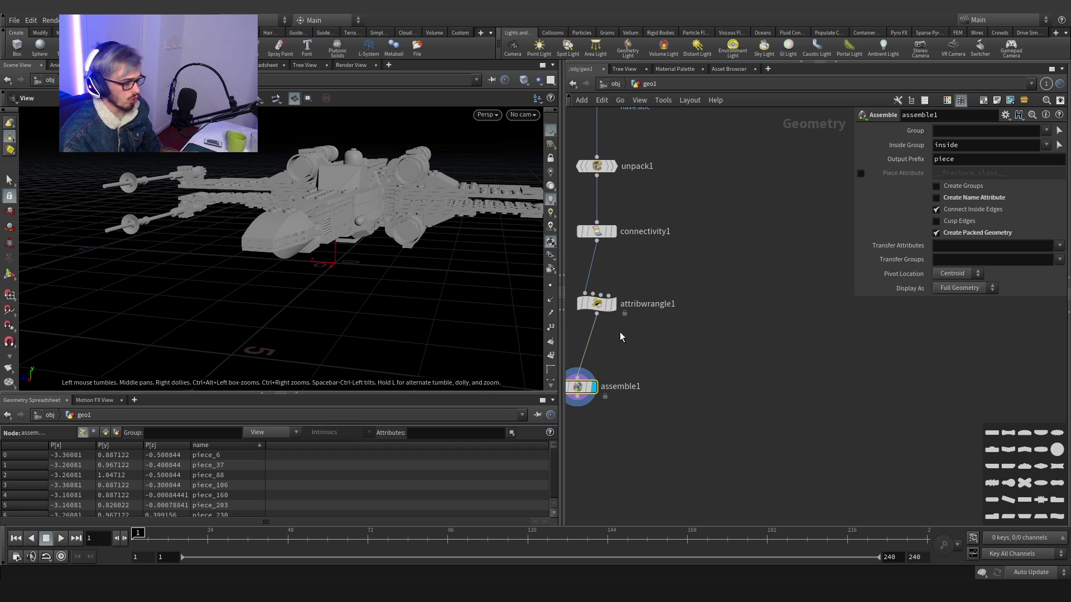
click(596, 314)
drag(739, 335, 747, 341)
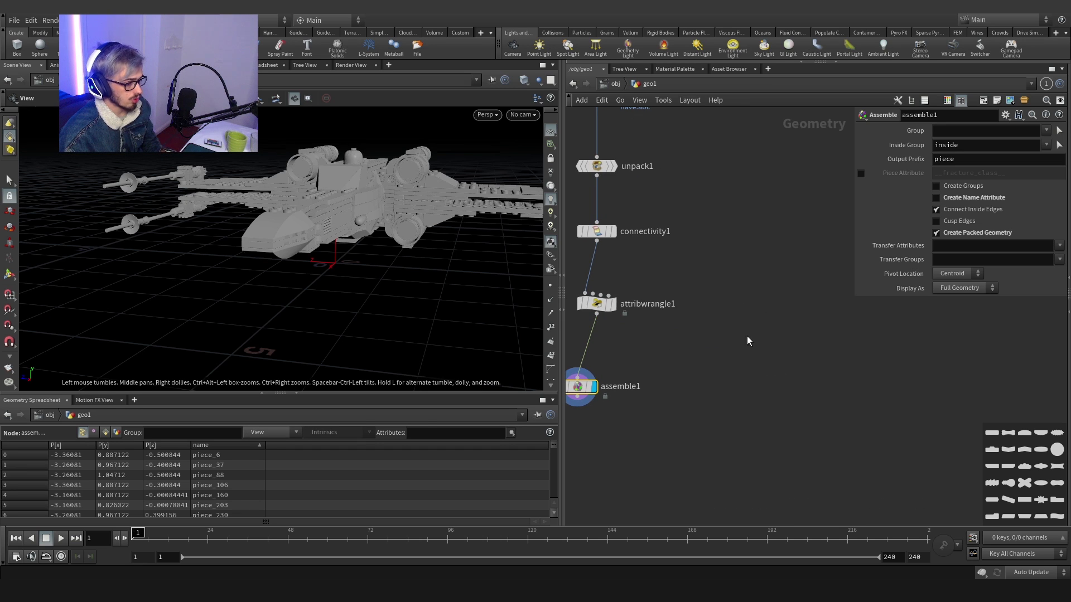
key(Escape)
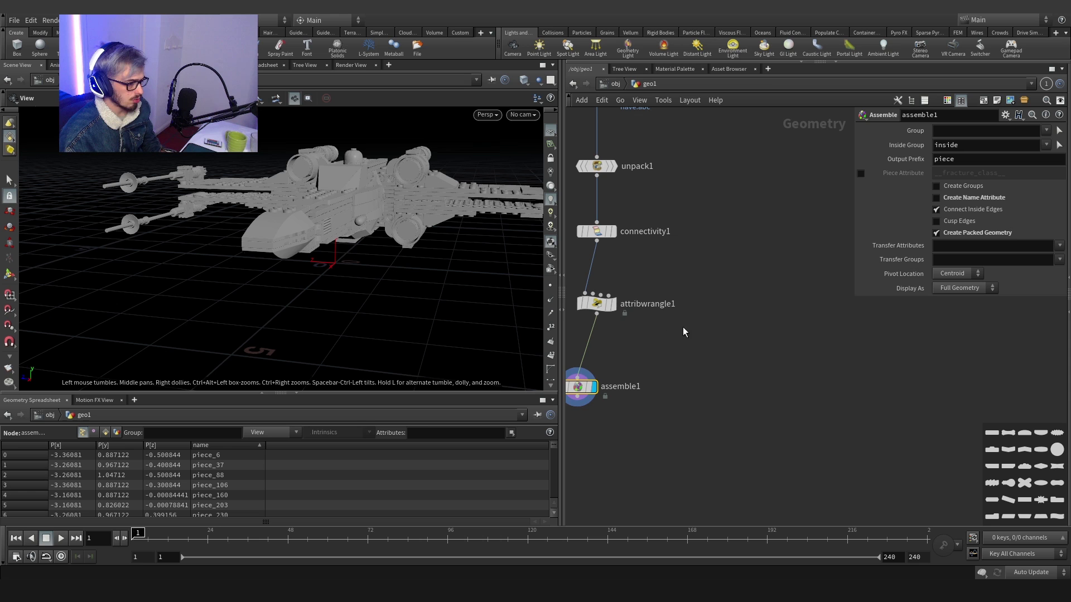
Step: Isolate a single studded LEGO plate, primitive 204, with a Blast node branched off the wrangle, enabling Delete Non Selected and keeping Assemble wired to the wrangle
key(s)
alt+drag(325, 221, 282, 217)
key(Delete)
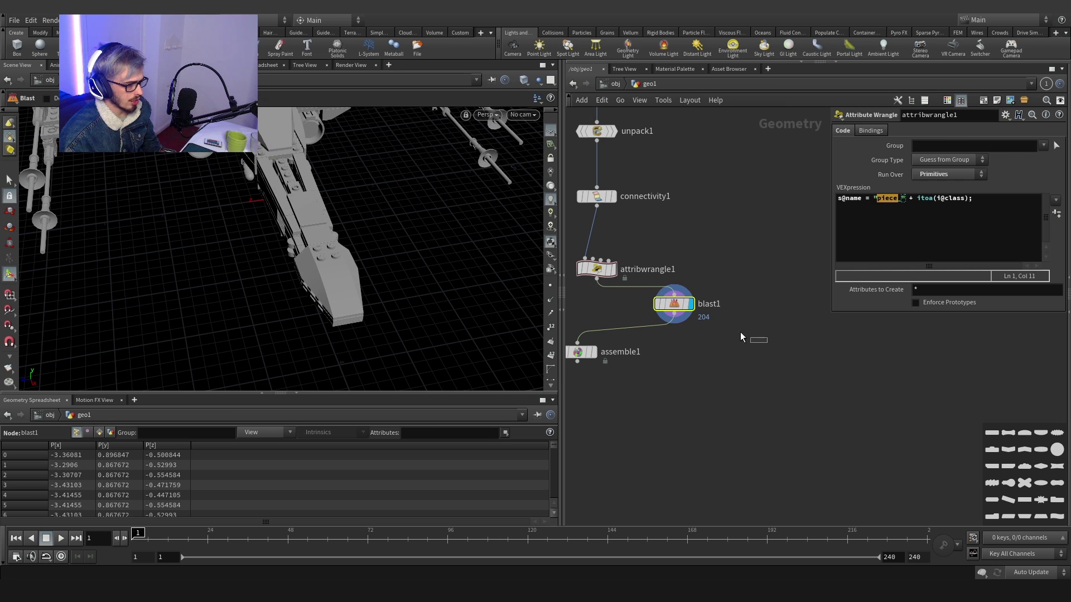
click(955, 170)
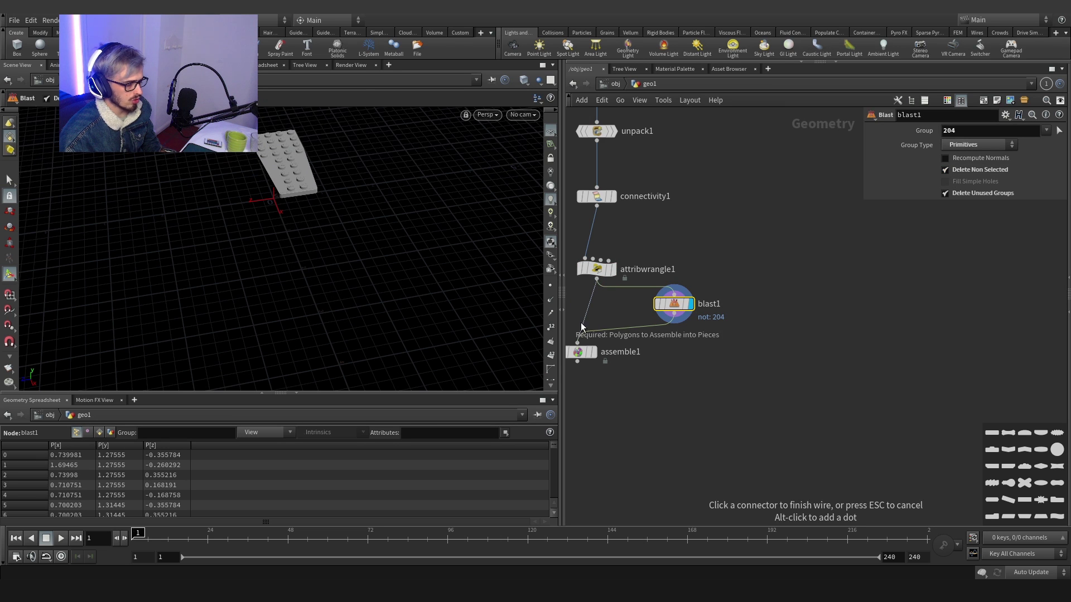
alt+drag(351, 218, 296, 184)
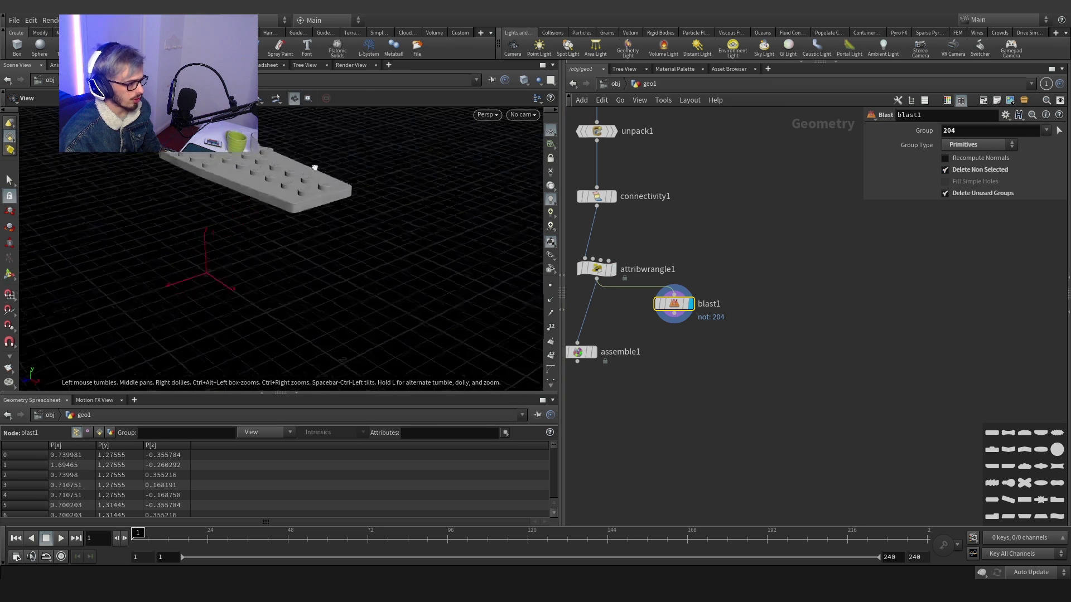
alt+right_drag(296, 184, 278, 243)
alt+drag(280, 240, 296, 287)
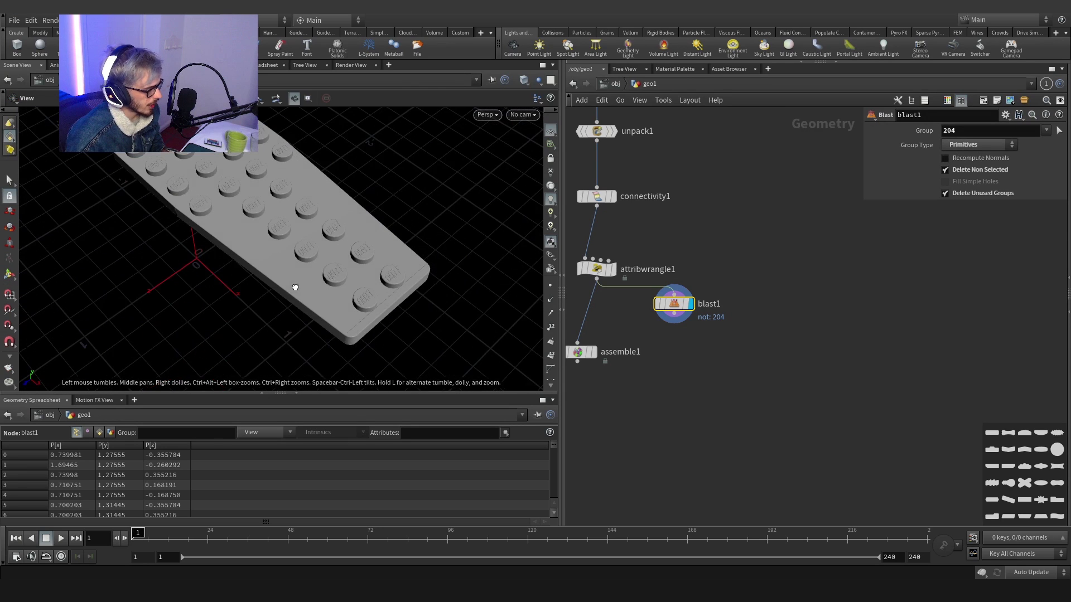
Step: Connect a Convex Decomposition node below the Blast node, display its result, and check its geometry info
click(674, 321)
click(761, 348)
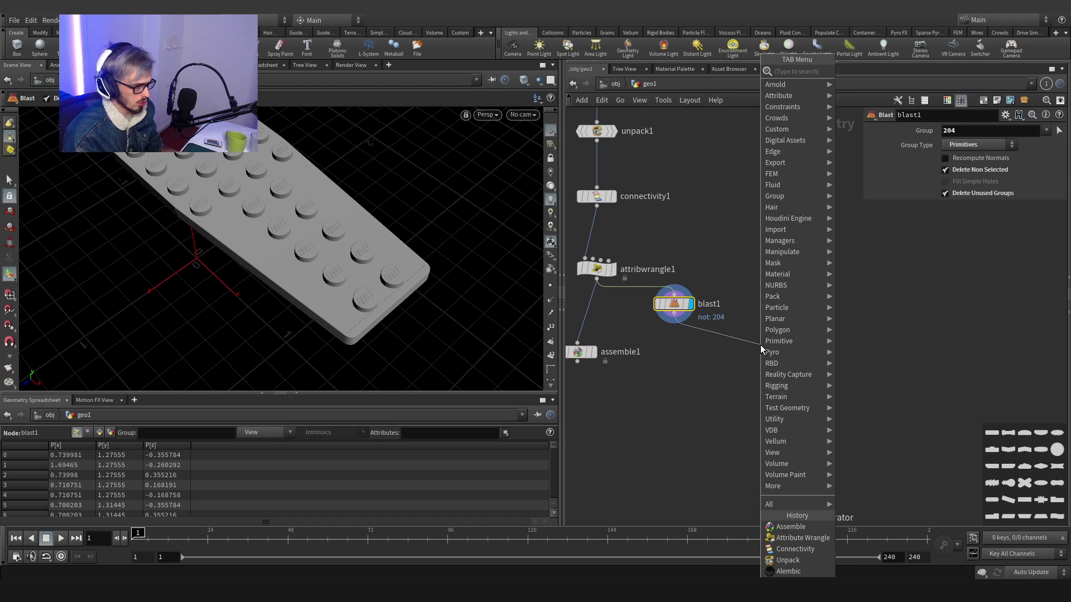
text(conved)
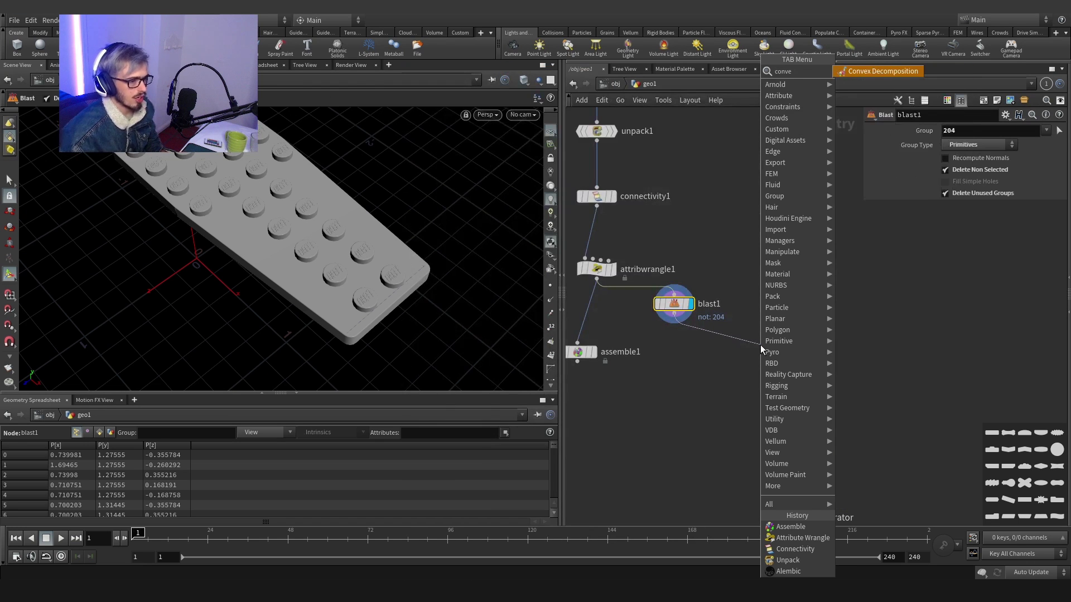
key(Return)
click(760, 345)
click(777, 345)
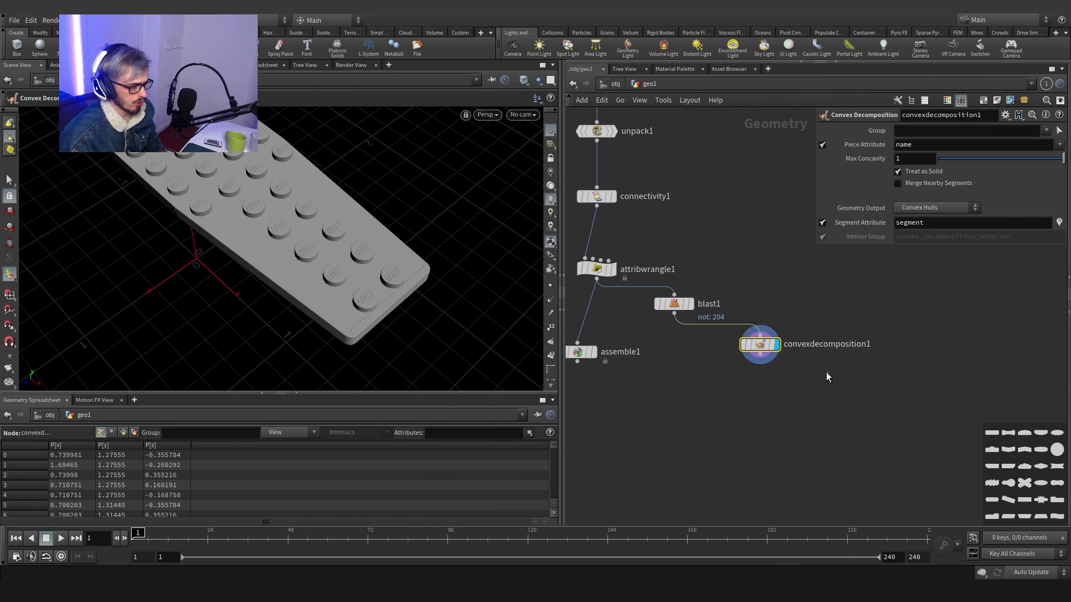
middle_click(679, 307)
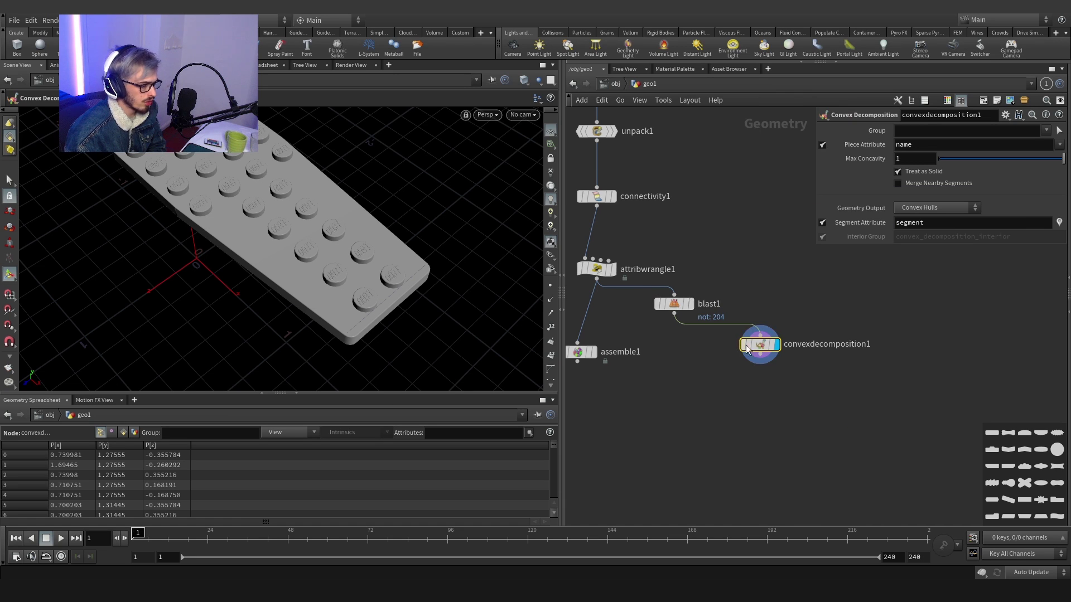
middle_click(762, 346)
middle_click(763, 347)
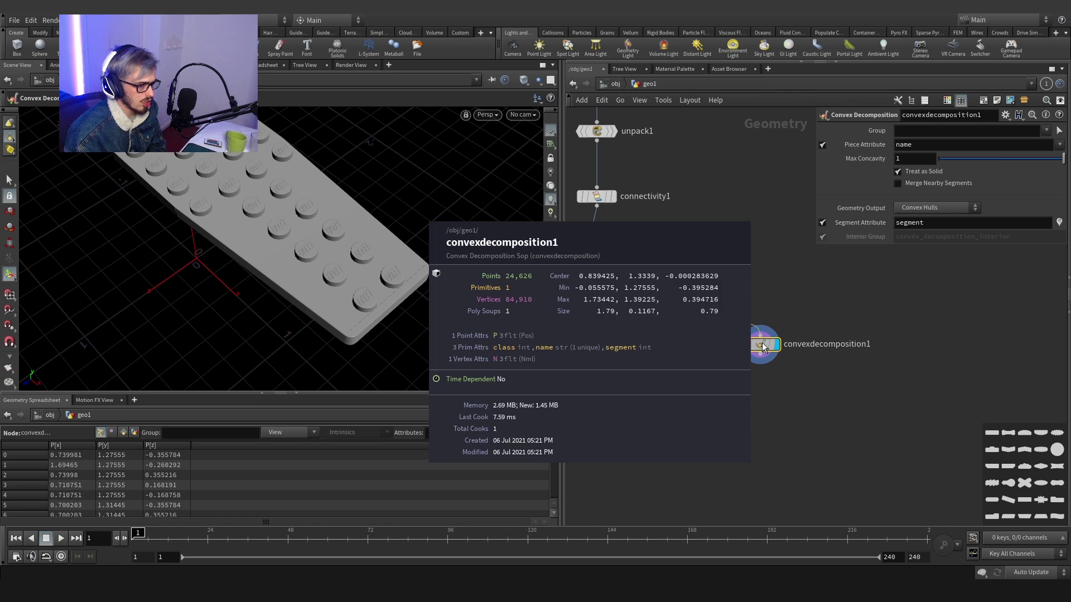
middle_click(763, 348)
middle_click(763, 355)
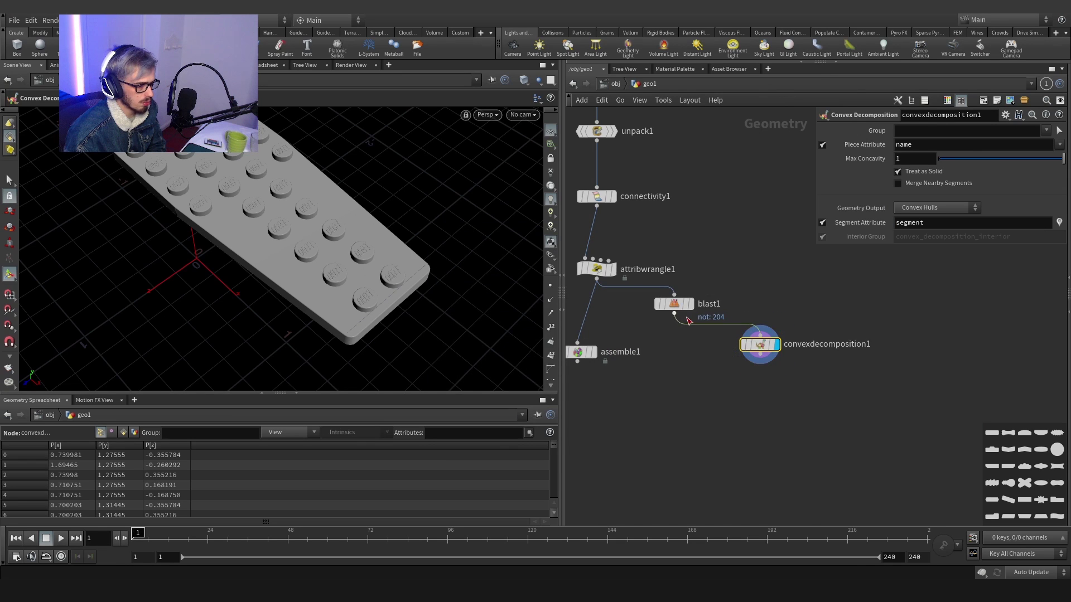
Step: Align the Blast node above Convex Decomposition and insert a Convert node between the two
drag(674, 303, 759, 308)
click(772, 346)
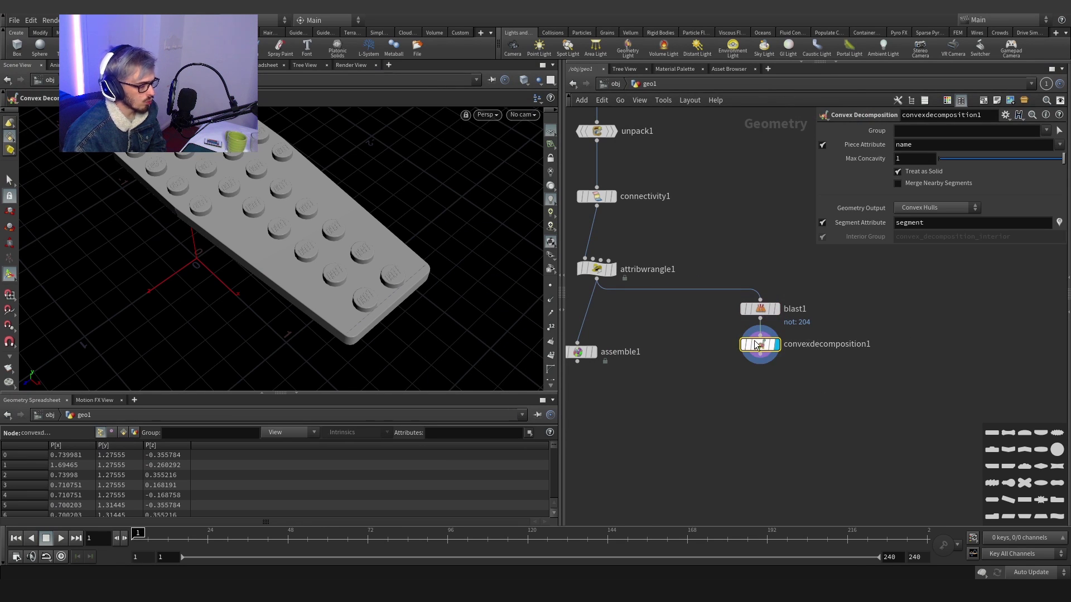
drag(771, 349, 766, 369)
key(Tab)
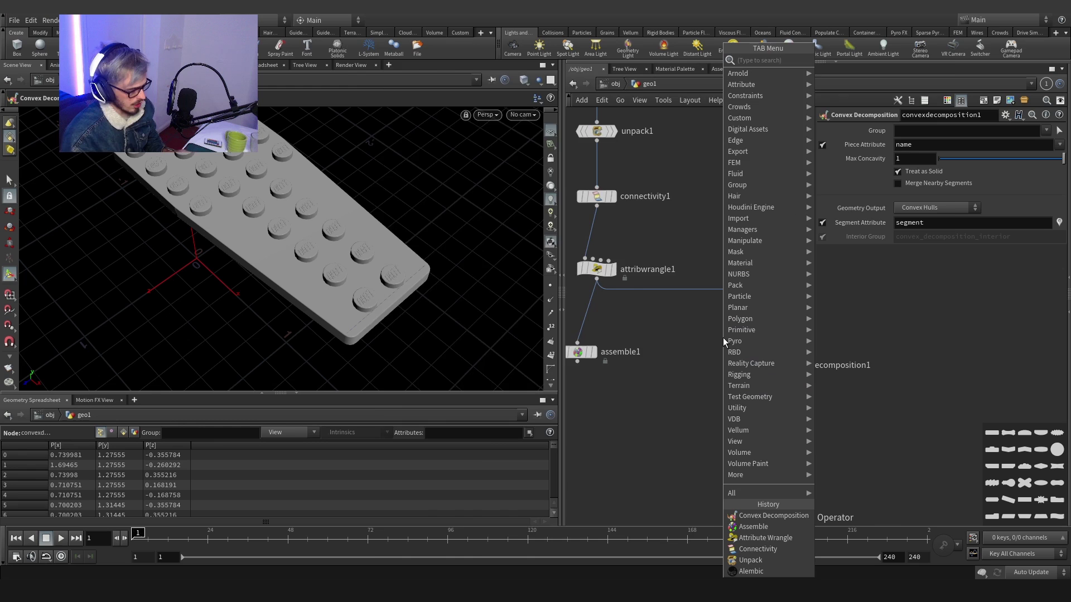
text(conve)
key(Return)
click(723, 337)
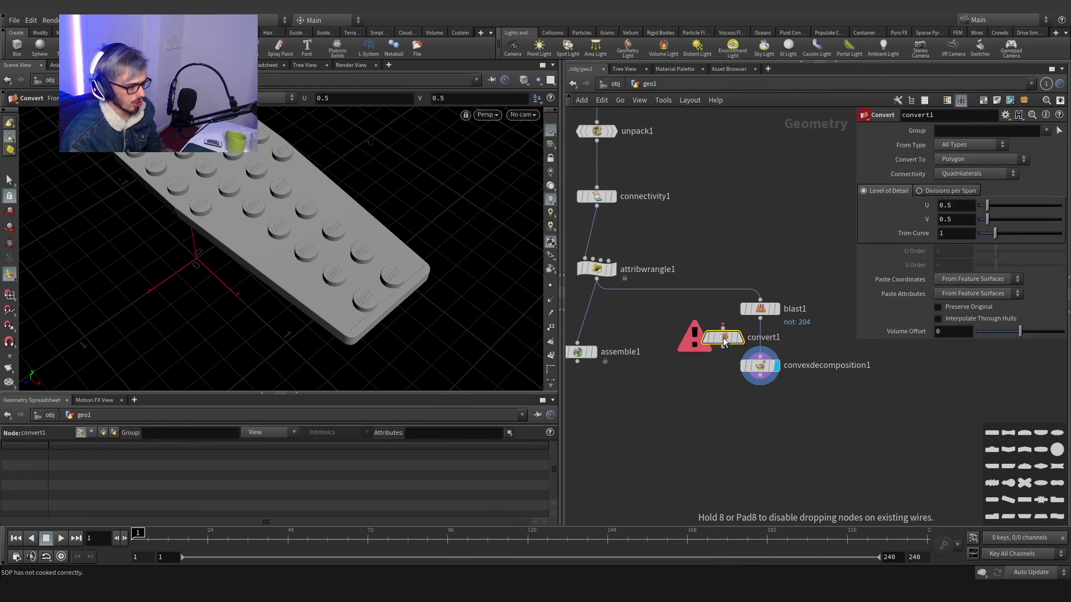
drag(722, 337, 761, 348)
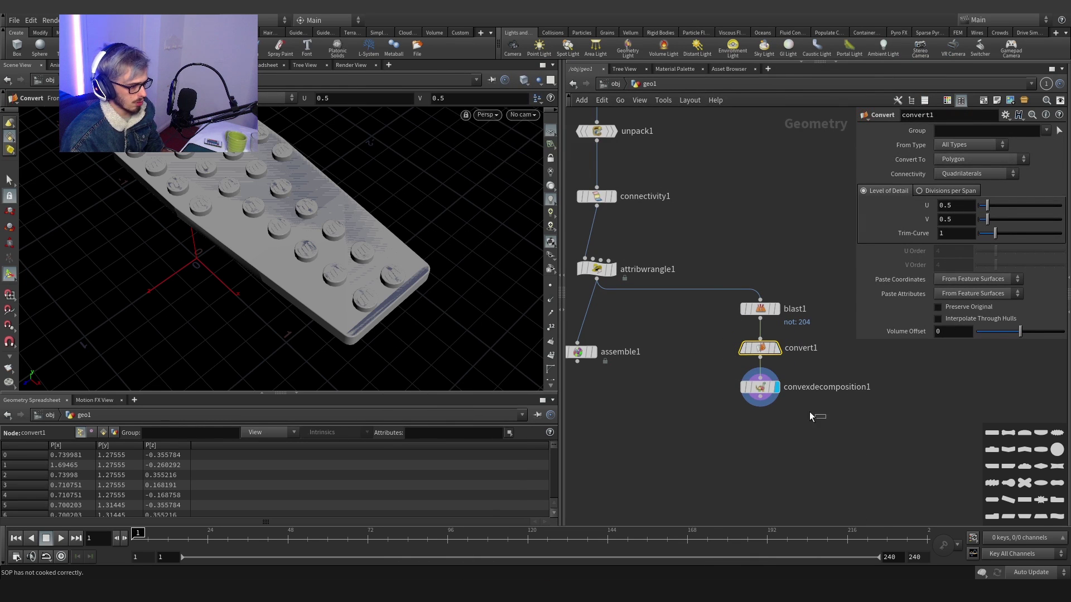
click(760, 385)
middle_click(762, 395)
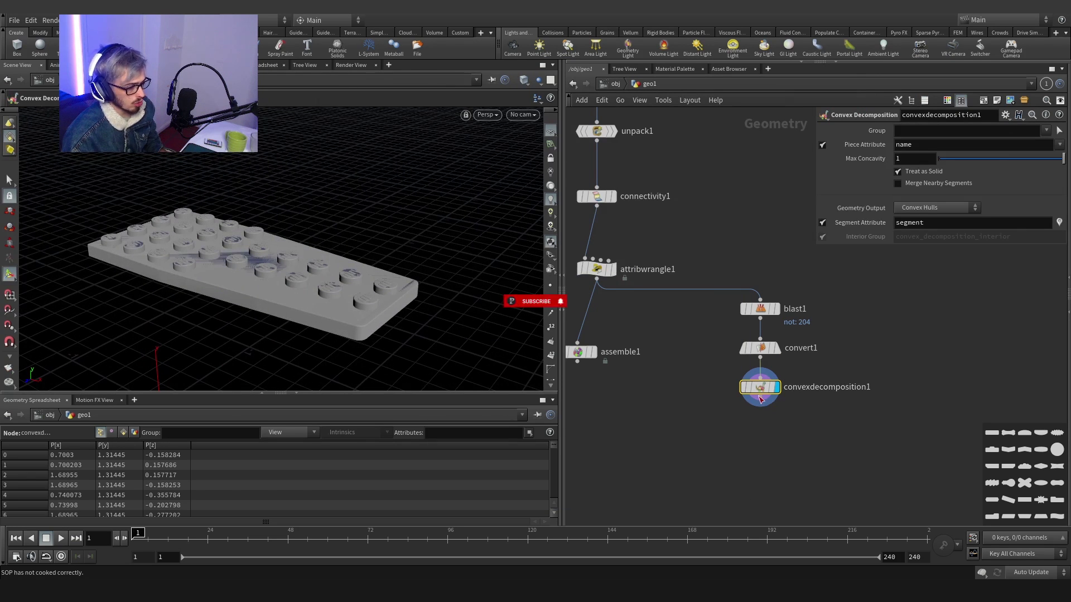
Step: Connect a PolyReduce node below Convex Decomposition, set Percent To Keep to 10, and inspect the reduced plate and its geometry info
key(Tab)
text(polyr)
key(Return)
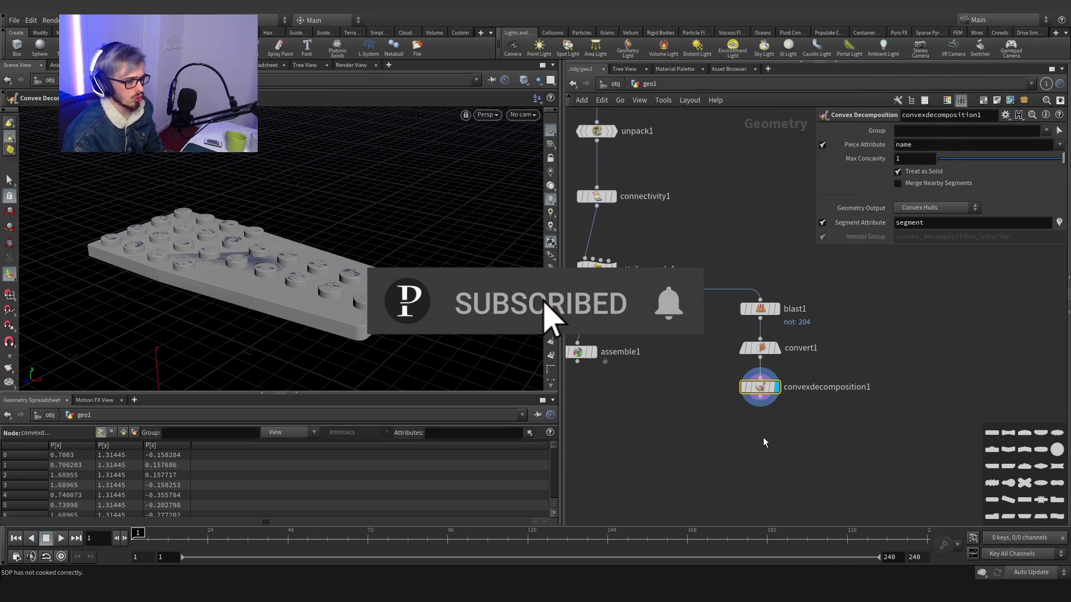
click(763, 437)
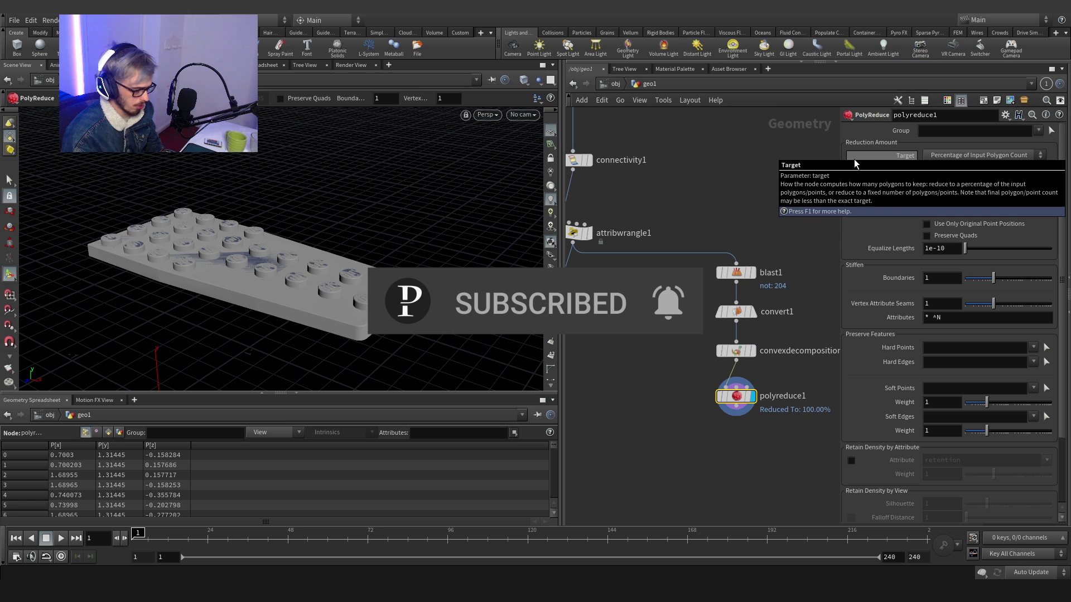
text(10)
key(Return)
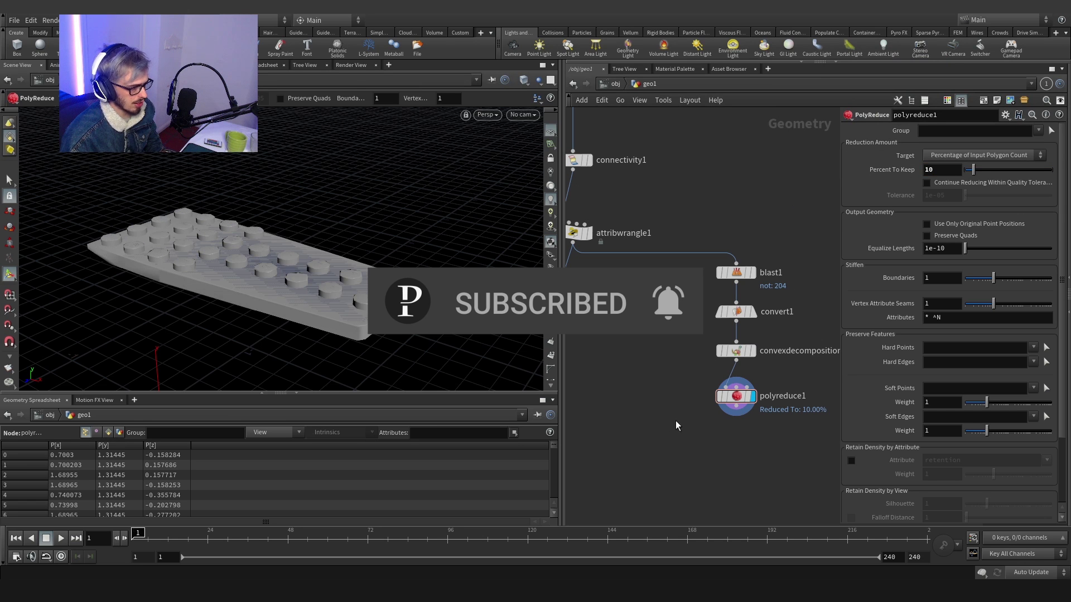
key(space)
mouse_move(316, 311)
mouse_down()
mouse_move(375, 275)
mouse_move(425, 310)
mouse_move(313, 282)
mouse_move(520, 208)
mouse_move(425, 247)
mouse_move(347, 261)
mouse_move(329, 295)
mouse_up()
middle_click(739, 395)
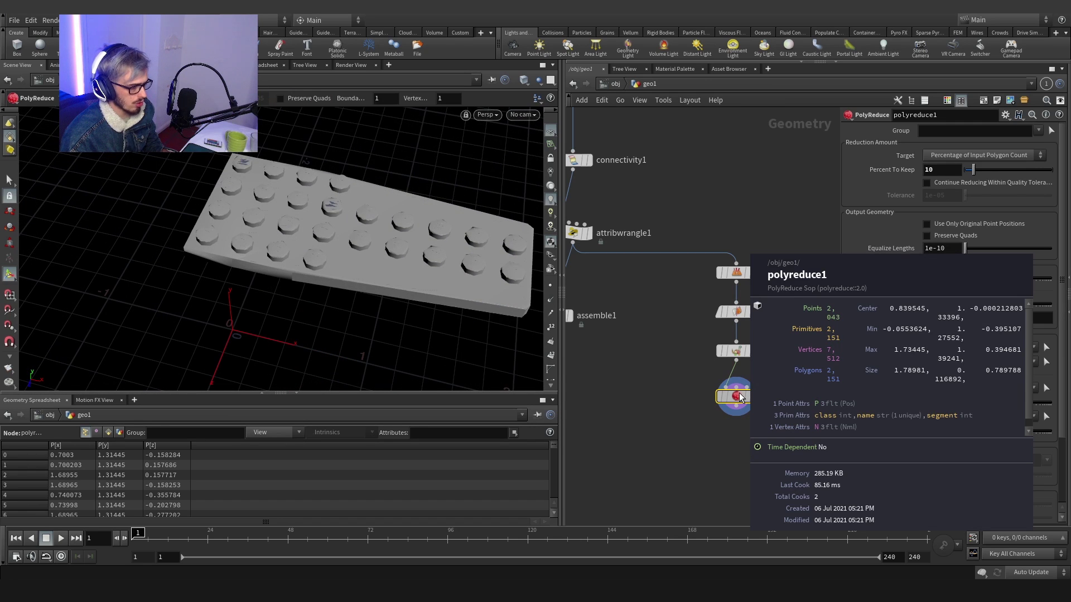
alt+drag(485, 323, 387, 251)
Step: Duplicate the Assemble node onto the output of the PolyReduce branch and display the copy
scroll(666, 413, down, 3)
middle_drag(712, 411, 714, 369)
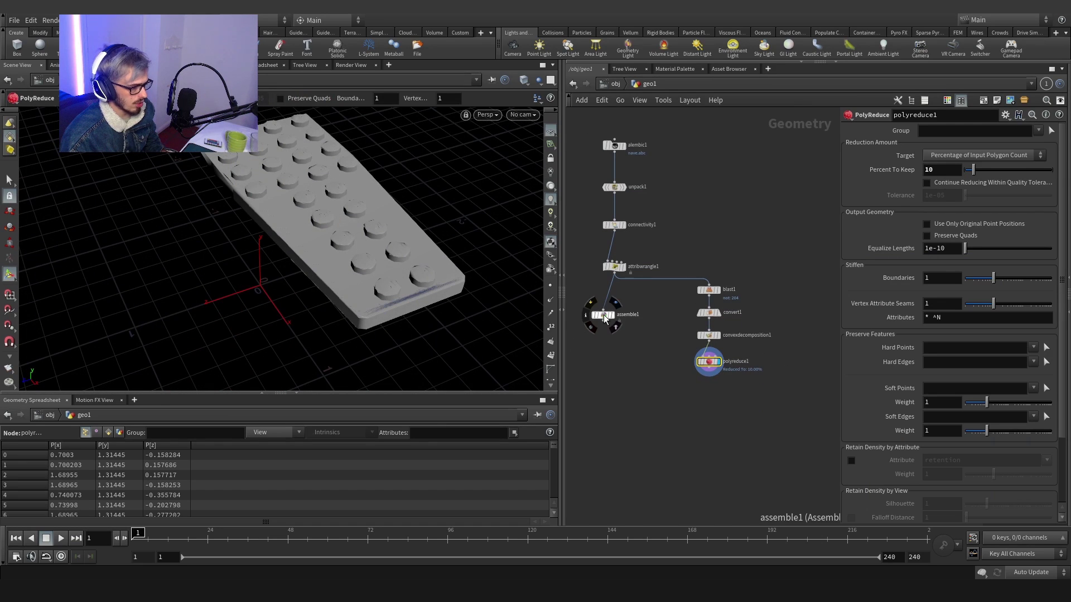
drag(604, 318, 702, 407)
click(711, 397)
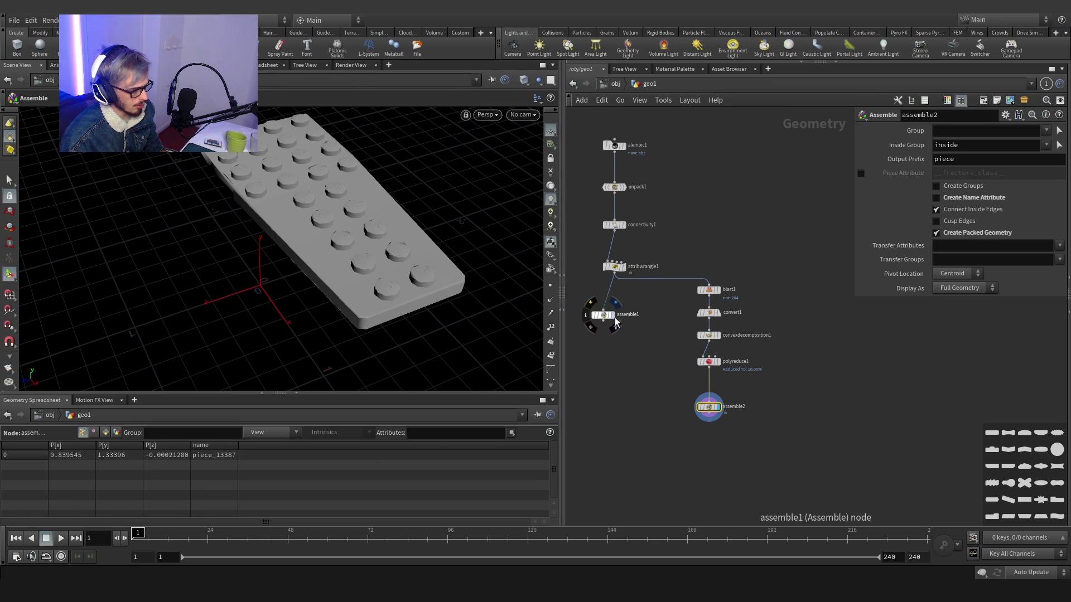
Step: Align the original Assemble node level with its copy and toggle the network's wire style
drag(606, 318, 618, 406)
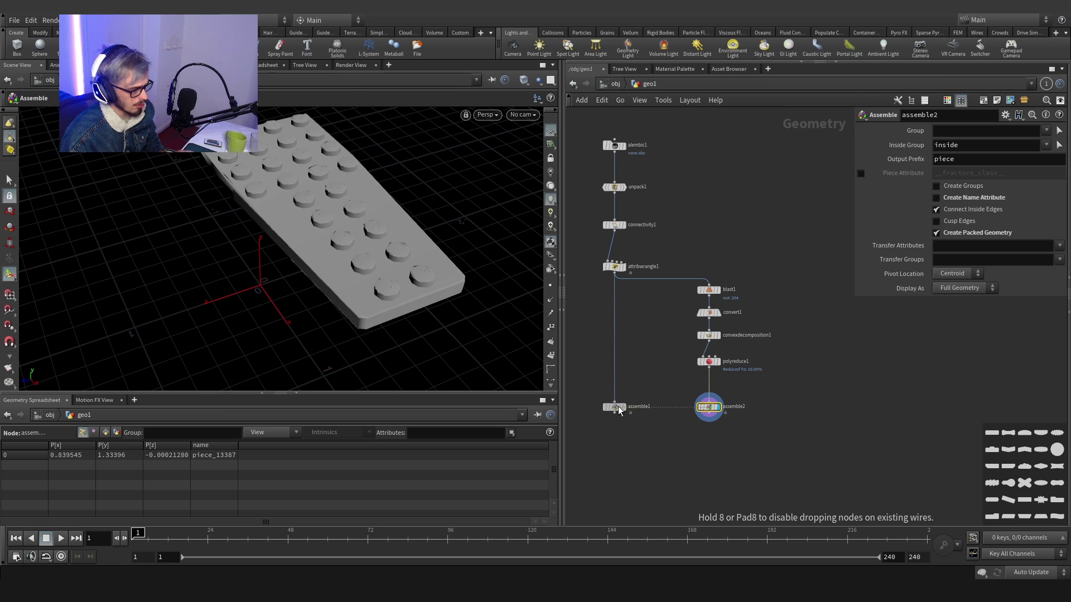
key(shift+s)
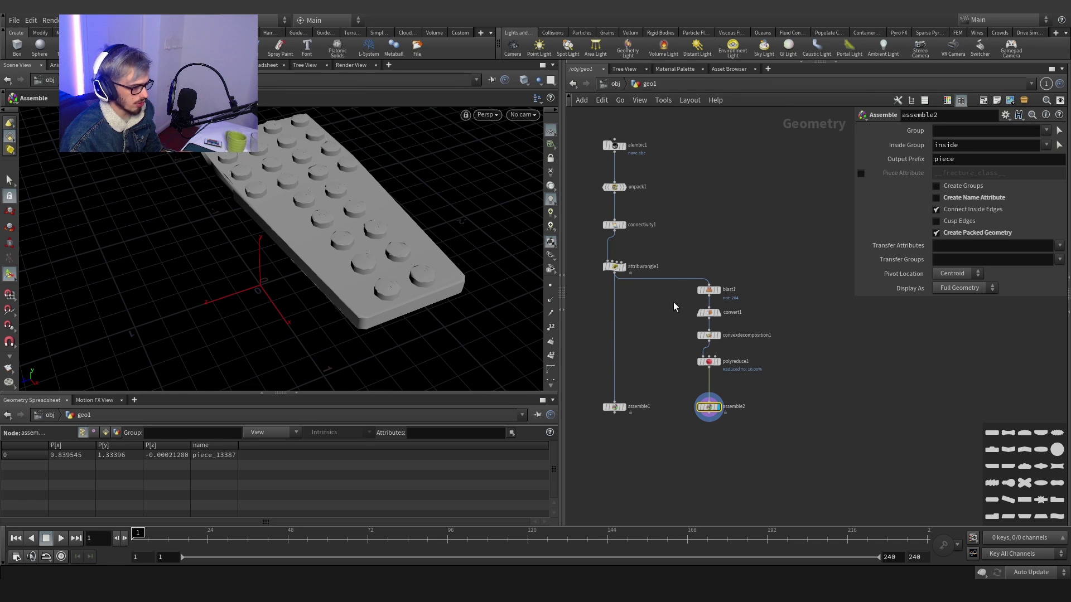
Step: Delete the Blast node so the Convert branch processes the whole spaceship, and compare the point attributes of both Assemble nodes
drag(669, 302, 784, 276)
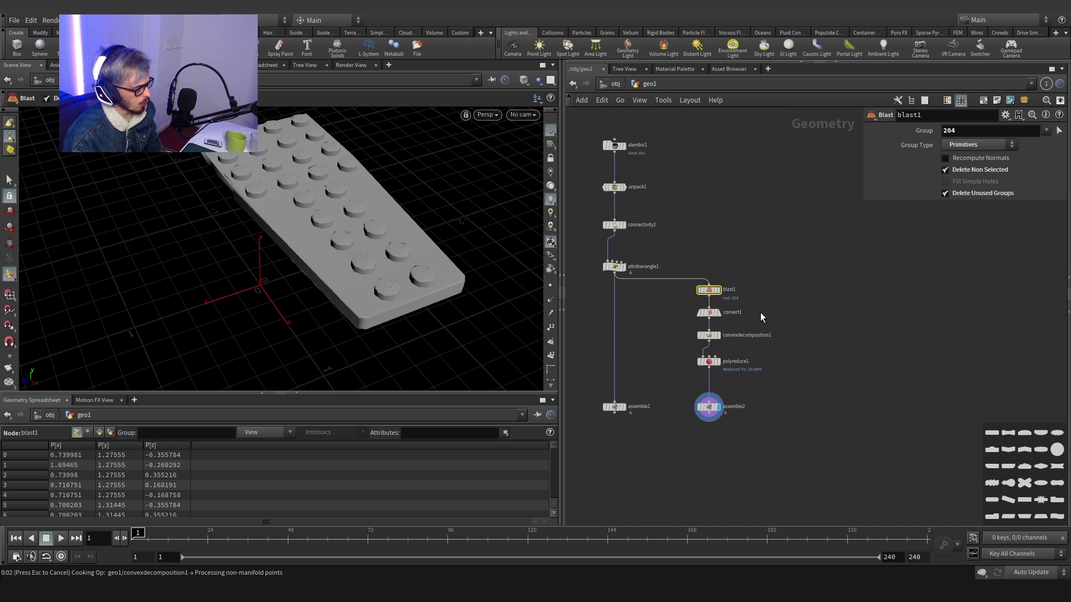
key(Delete)
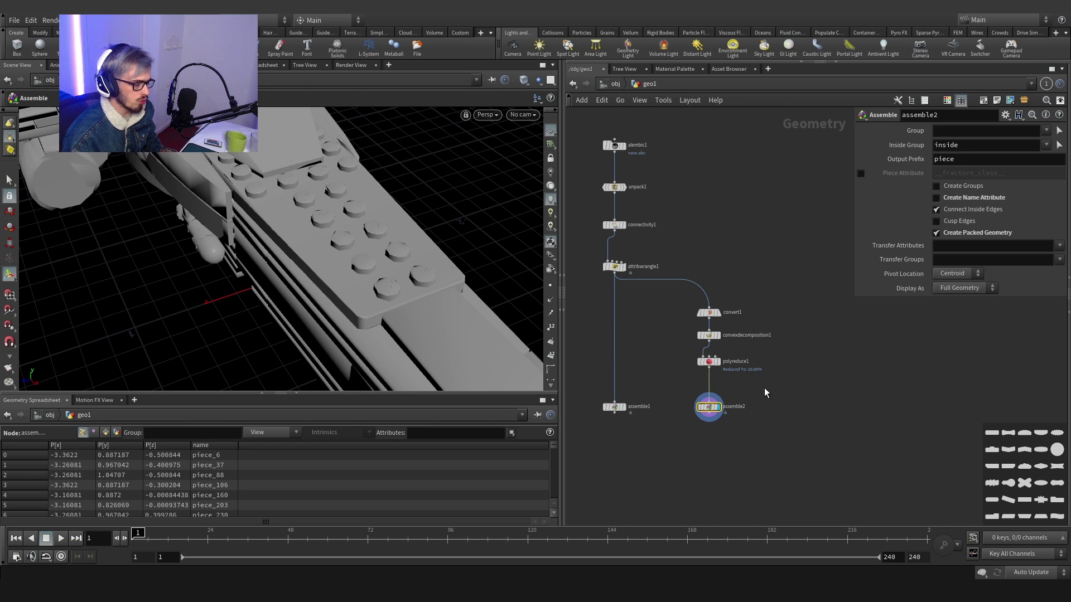
drag(597, 383, 597, 384)
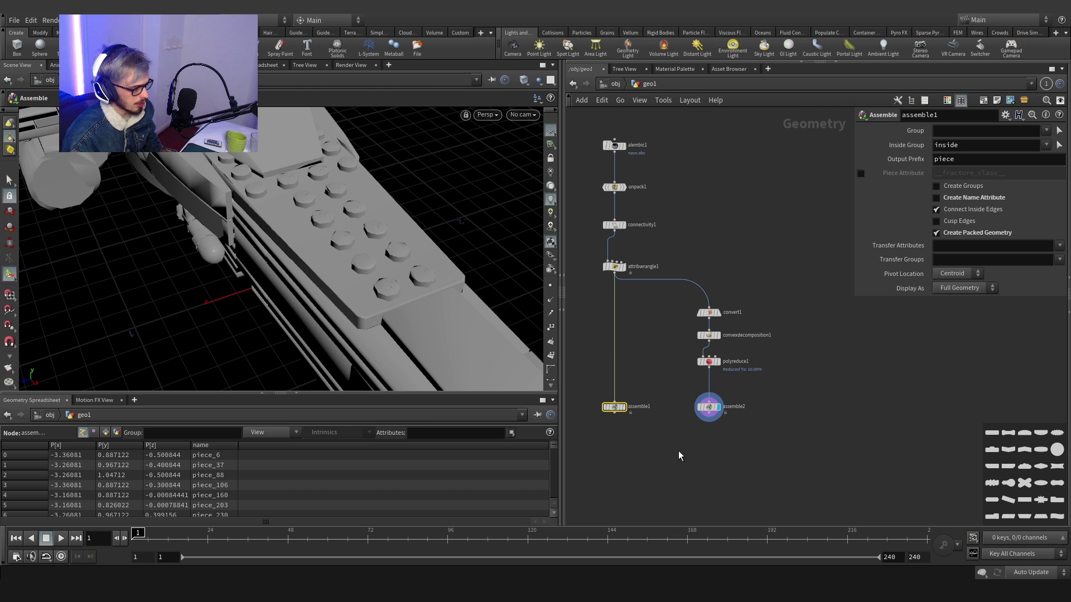
drag(736, 387, 737, 386)
drag(665, 465, 600, 395)
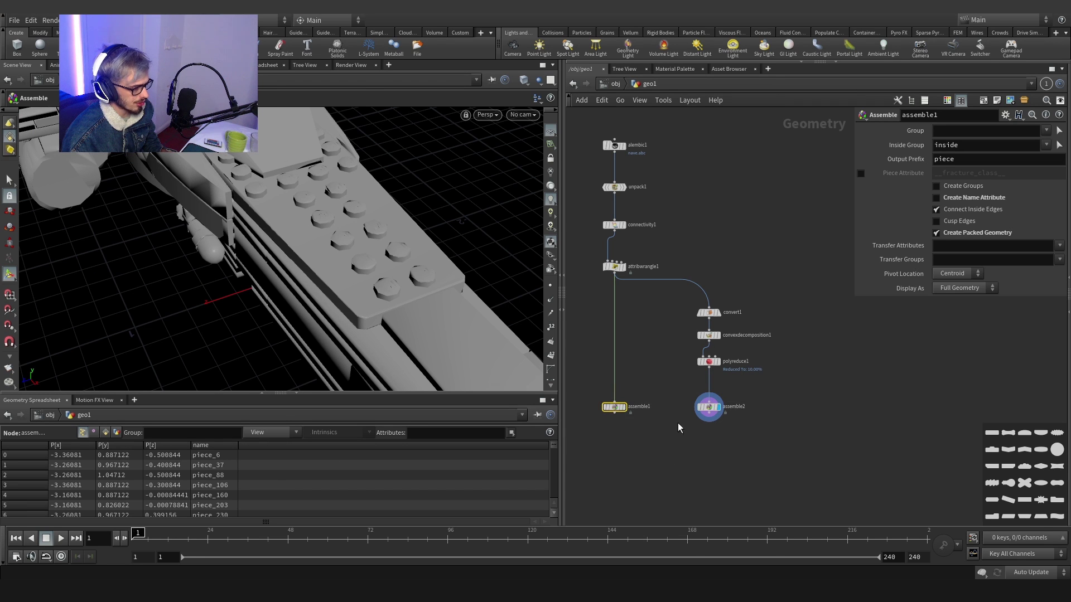
Step: Add an RBD Pack node, wiring the original Assemble into its first input and the reduced branch's Assemble into its third input
key(Tab)
text(rbd)
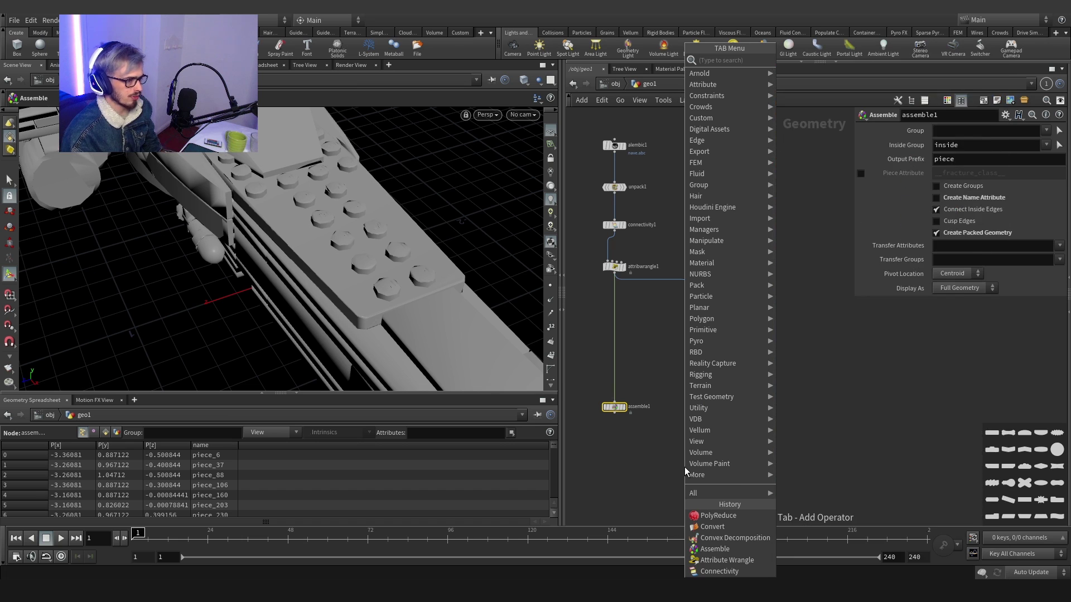
key(Return)
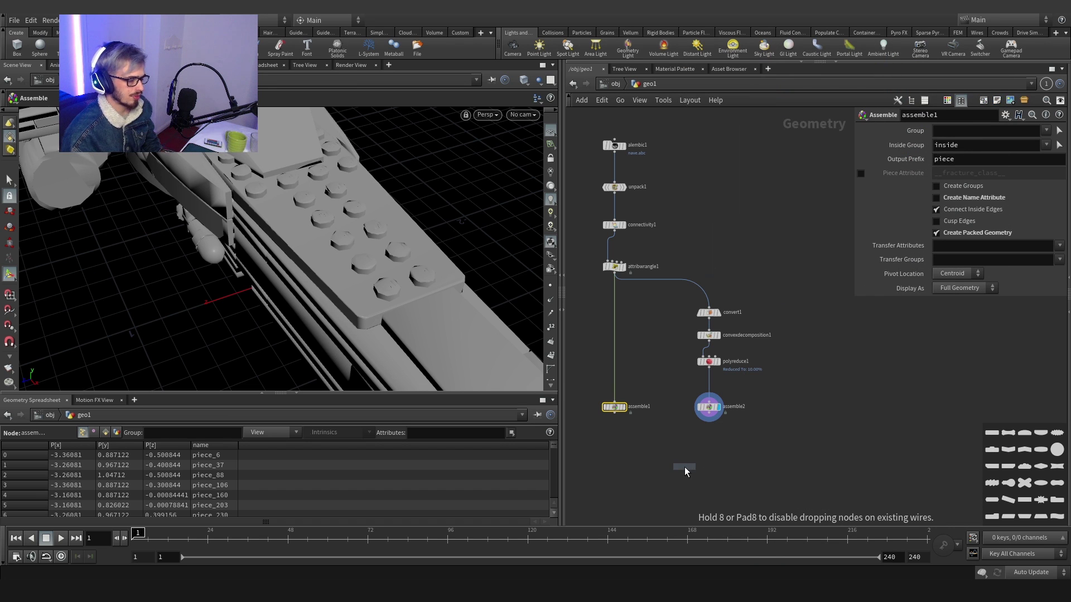
click(657, 466)
click(614, 413)
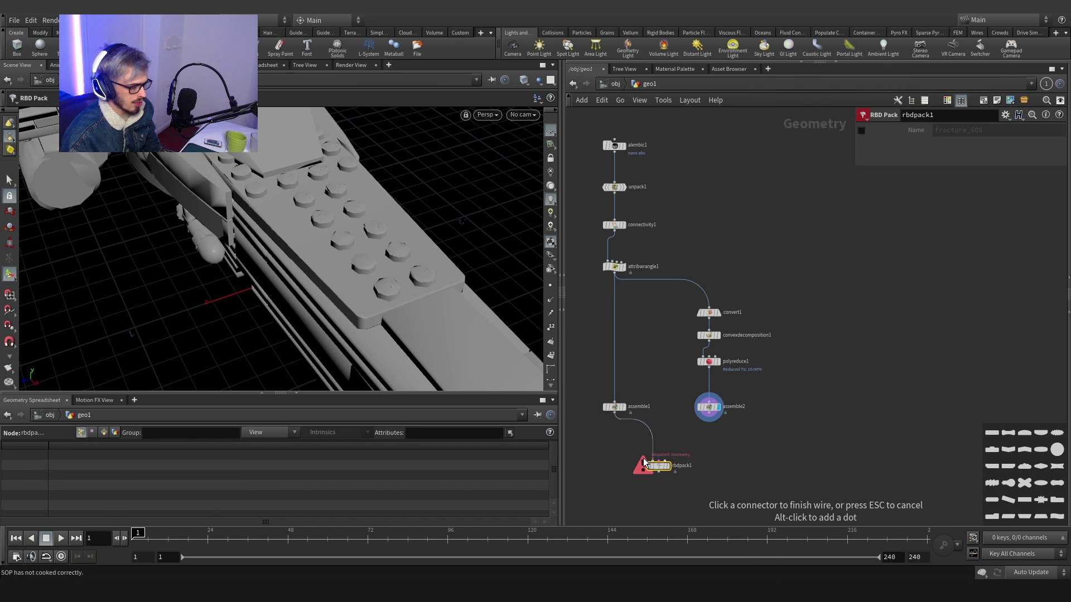
click(654, 461)
click(708, 415)
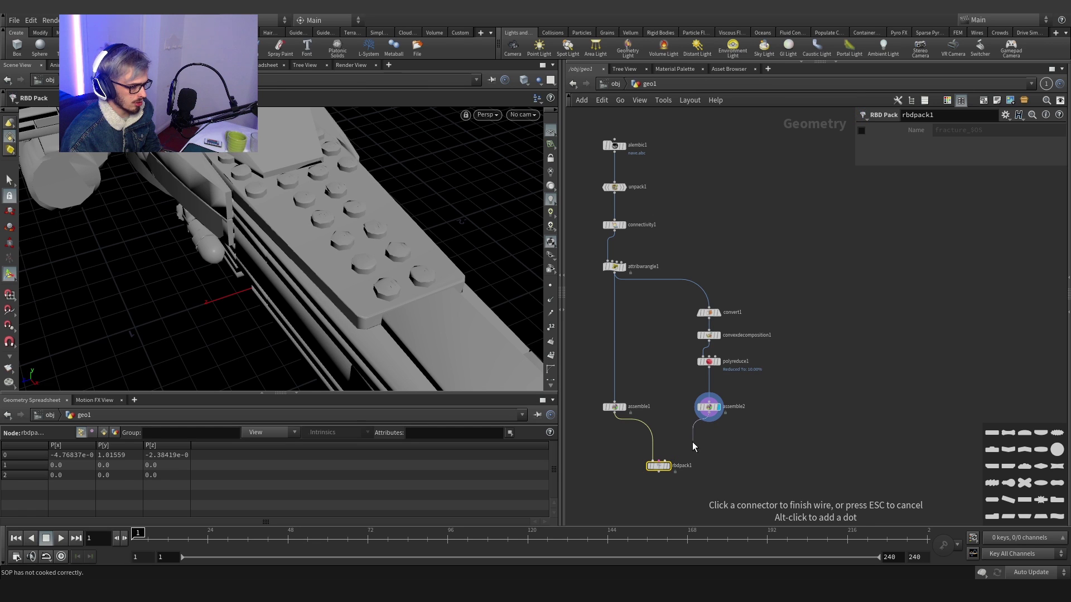
click(684, 448)
middle_drag(684, 450, 734, 326)
scroll(673, 386, up, 3)
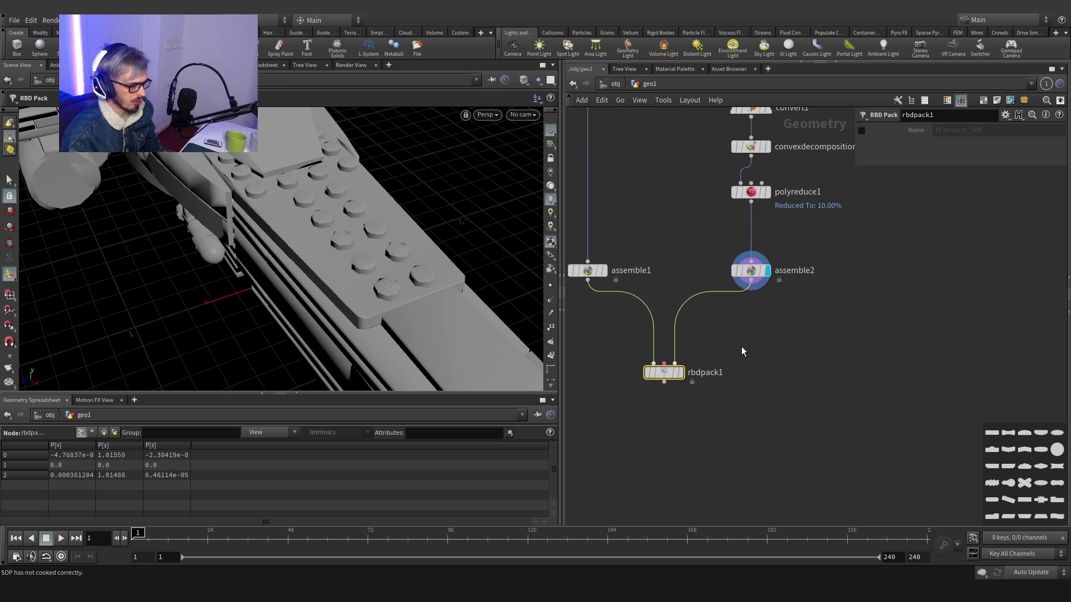
Step: Add an RBD Unpack node on the RBD Pack output, display it, and leave room between the two nodes
scroll(718, 295, down, 3)
key(Tab)
text(r)
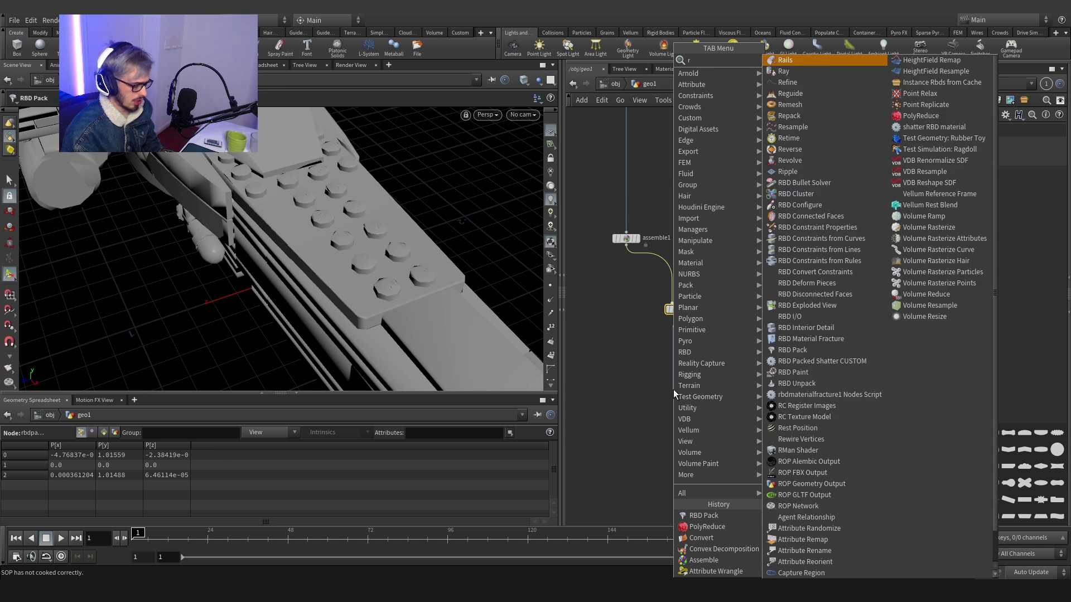
text(bdu)
key(Return)
click(674, 389)
click(689, 391)
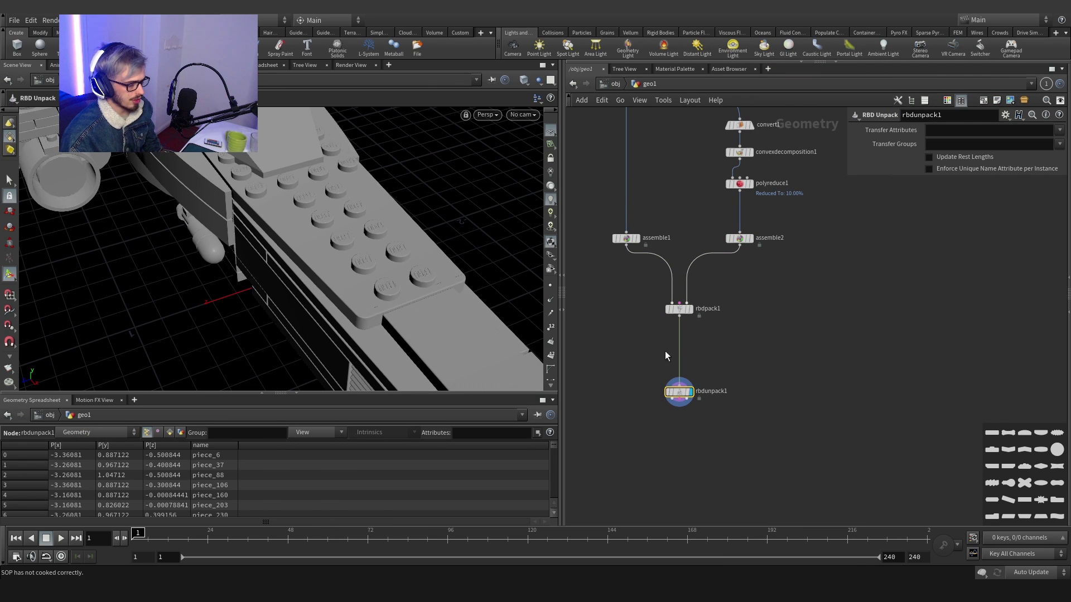
drag(682, 394, 683, 421)
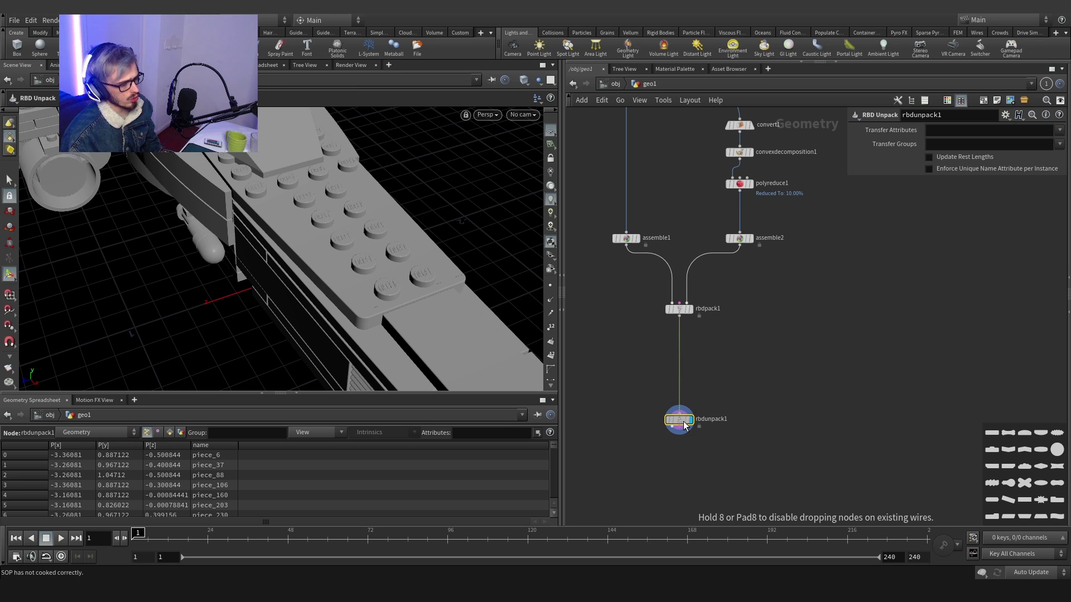
Step: Insert a Transform between RBD Pack and RBD Unpack, raising the spaceship about 1.76 in Y and rotating it about 12.8 degrees around X
alt+right_drag(292, 265, 301, 237)
alt+drag(301, 237, 301, 221)
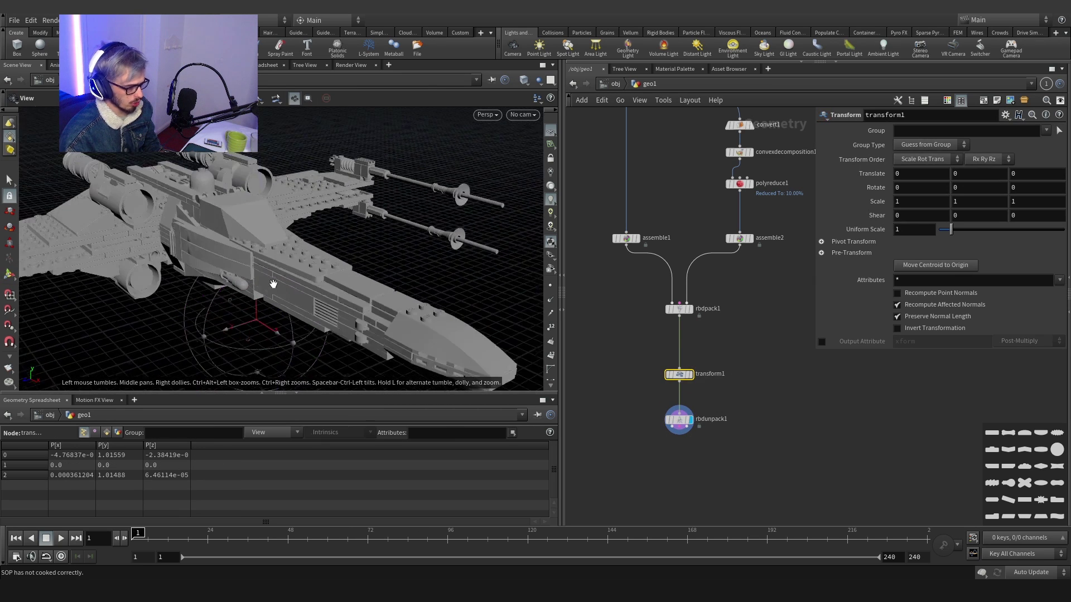
scroll(274, 284, down, 3)
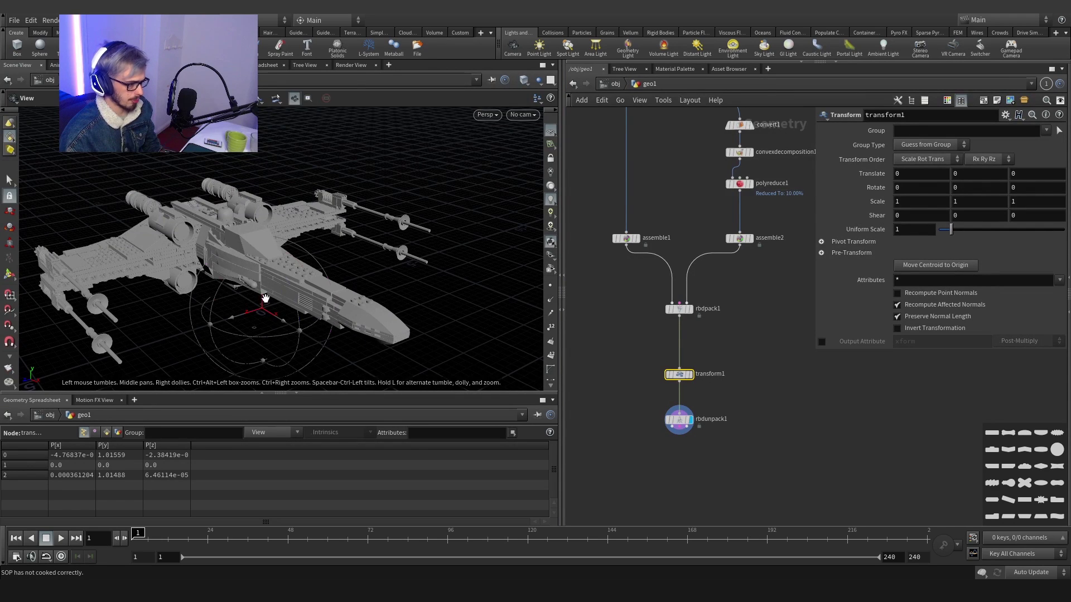
key(Return)
drag(262, 295, 223, 179)
key(space)
scroll(697, 407, up, 3)
Step: Add a Null on the RBD Unpack's third output and name it OUT_PROXY
middle_drag(759, 297, 724, 360)
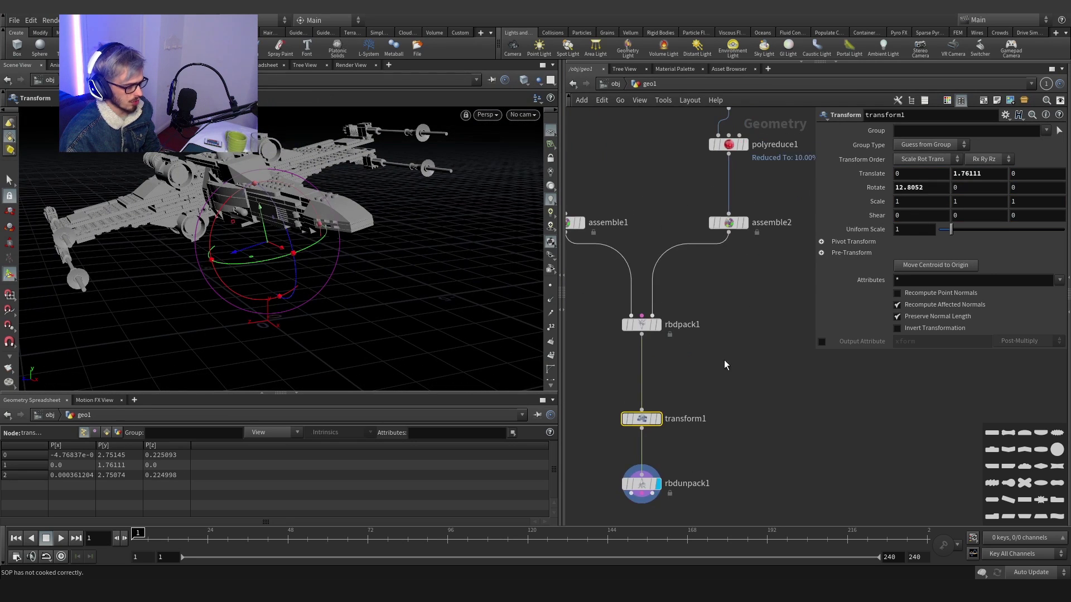
middle_drag(732, 276, 729, 304)
scroll(736, 349, down, 3)
middle_drag(736, 349, 721, 229)
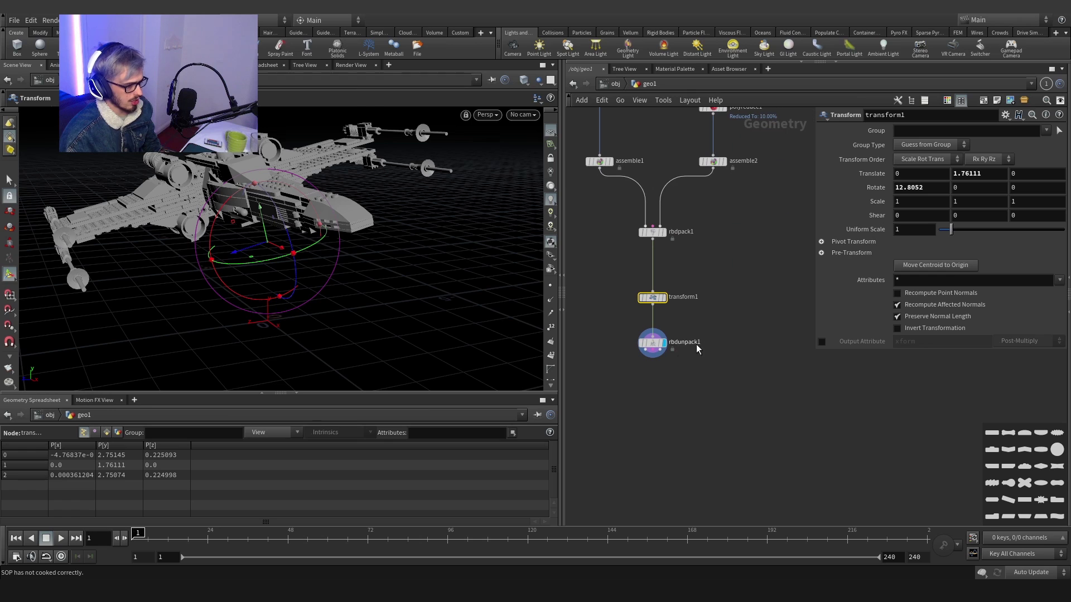
click(659, 349)
key(Tab)
text(null)
key(Return)
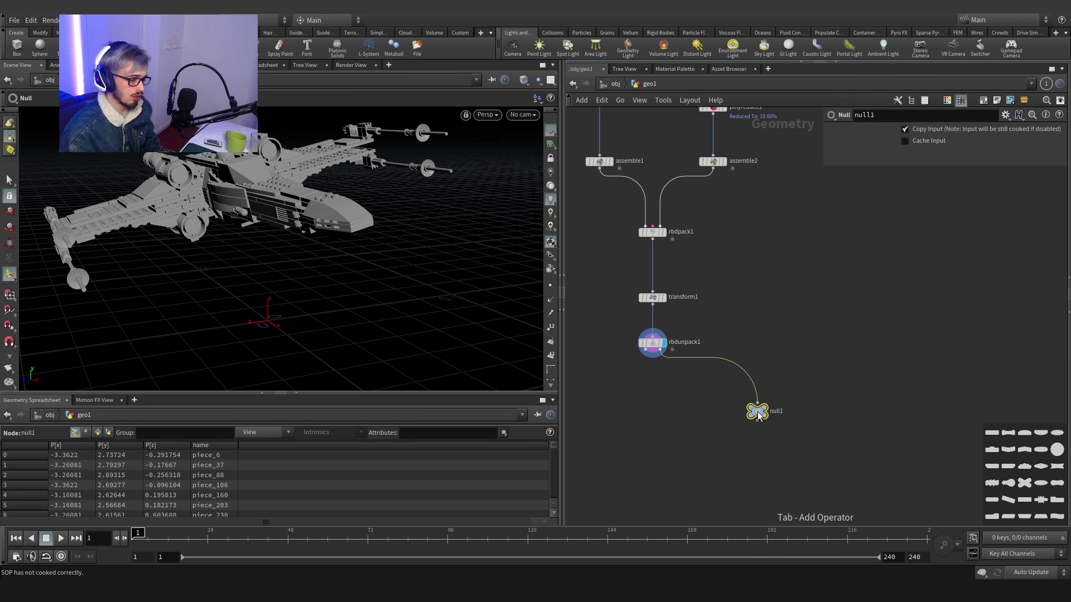
double_click(776, 411)
text(O)
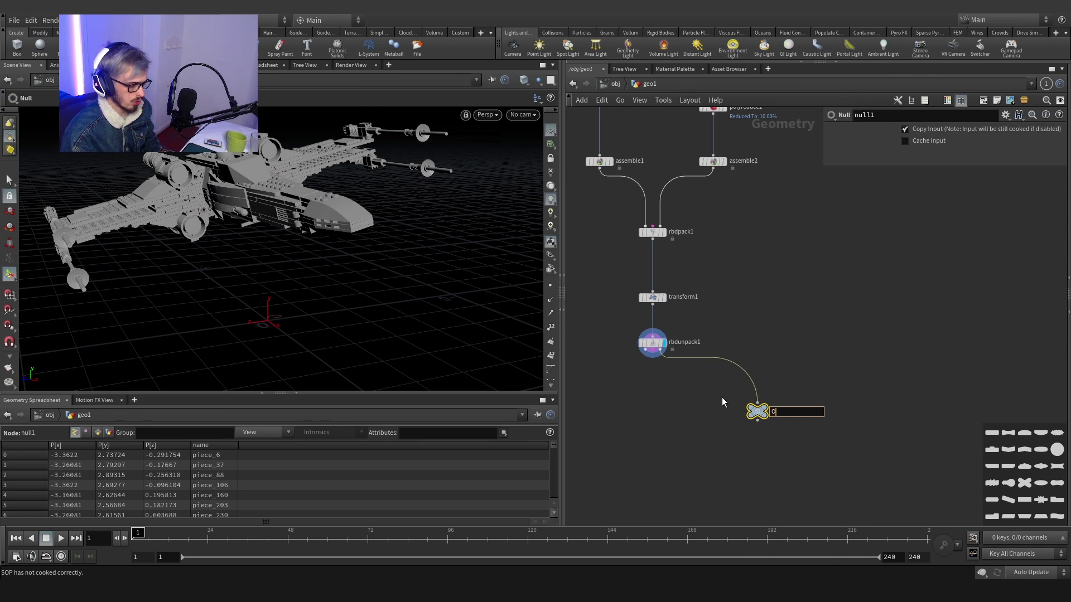
text(UT_PROXY)
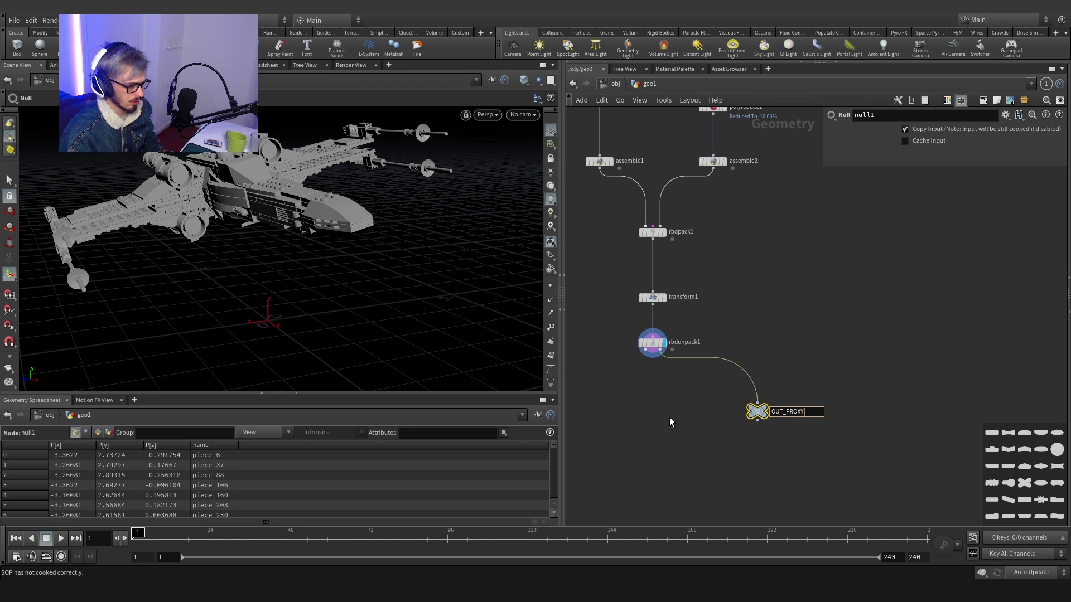
key(Return)
Step: Duplicate the OUT_PROXY null, wire the copy to the RBD Unpack's second output, and rename it OUT_CON
alt+drag(756, 409, 684, 416)
click(652, 350)
click(653, 402)
click(695, 411)
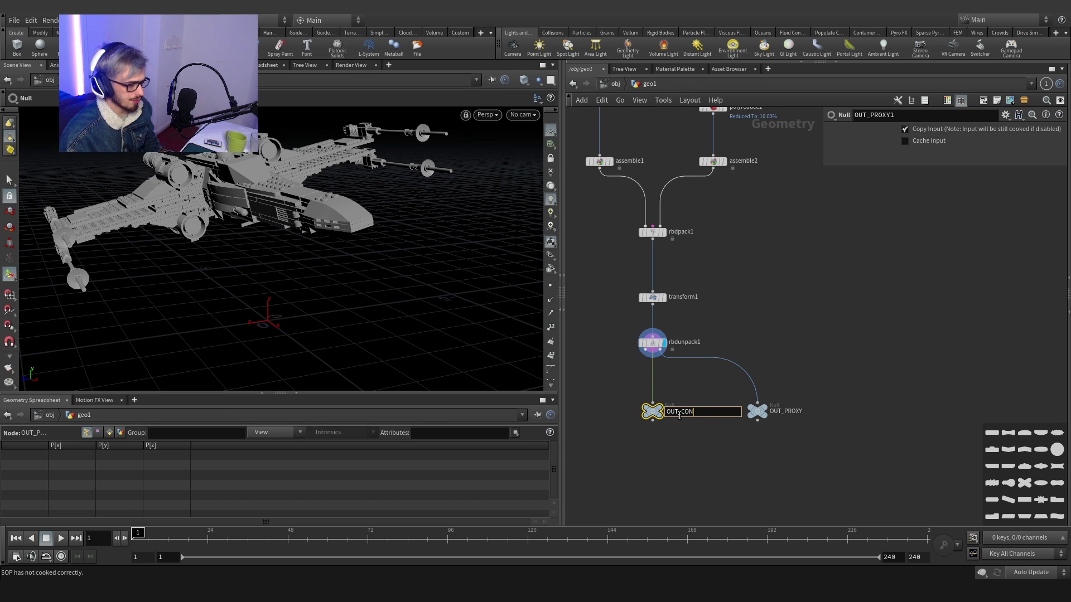
text(CON)
key(Return)
Step: Duplicate the OUT_CON null, wire the copy to the RBD Unpack's first output, and rename it OUT_HIGH
middle_drag(623, 369, 768, 359)
alt+drag(796, 401, 736, 405)
double_click(733, 402)
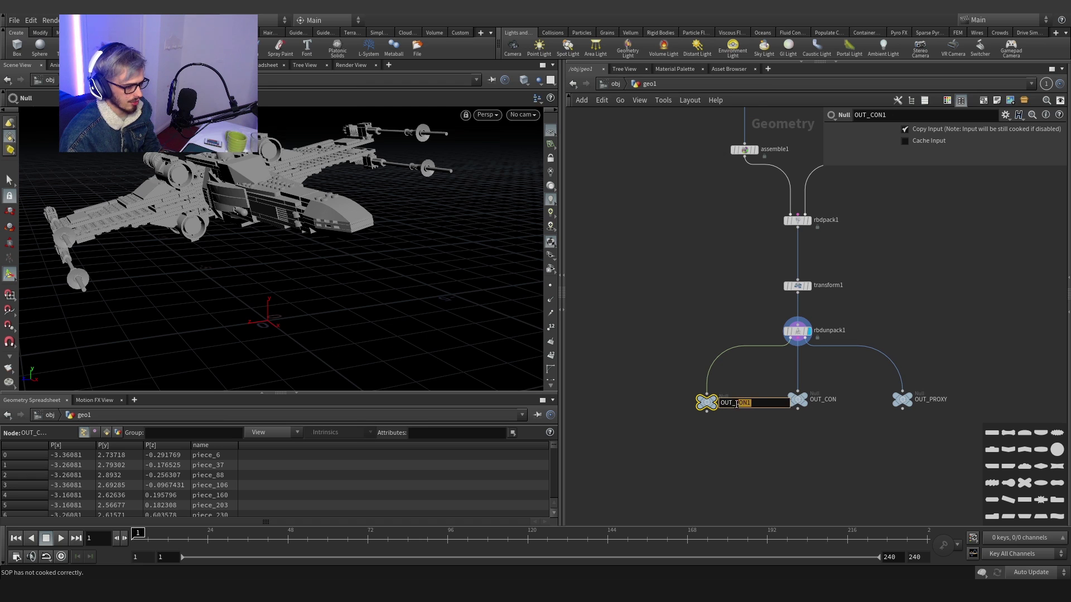
text(HIGH)
key(Return)
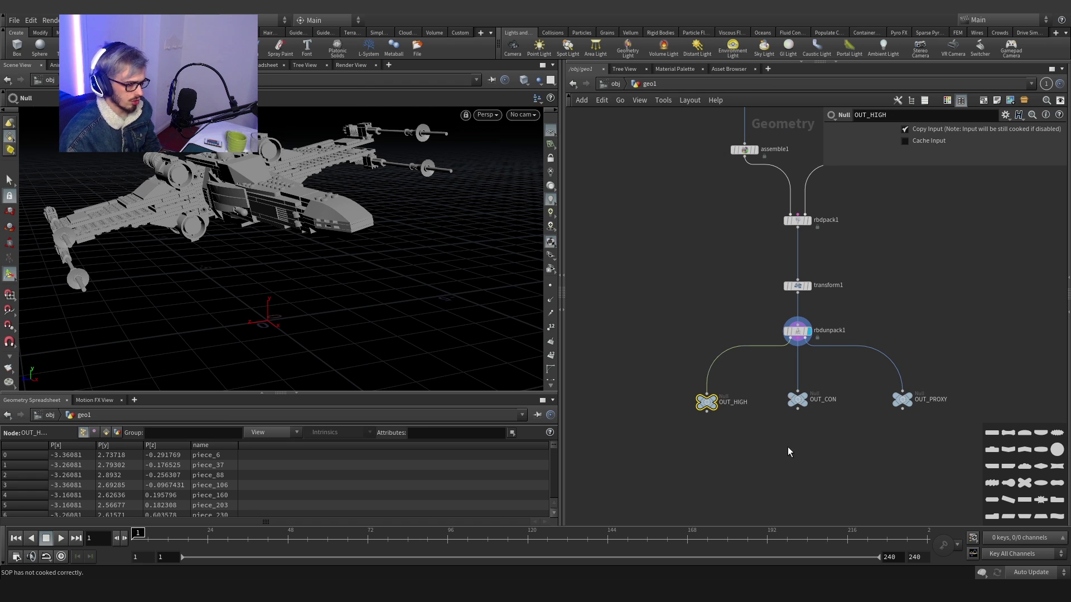
Step: Add a DOP Network below the three output nulls and go inside it
middle_drag(789, 508, 727, 452)
key(Tab)
text(dop)
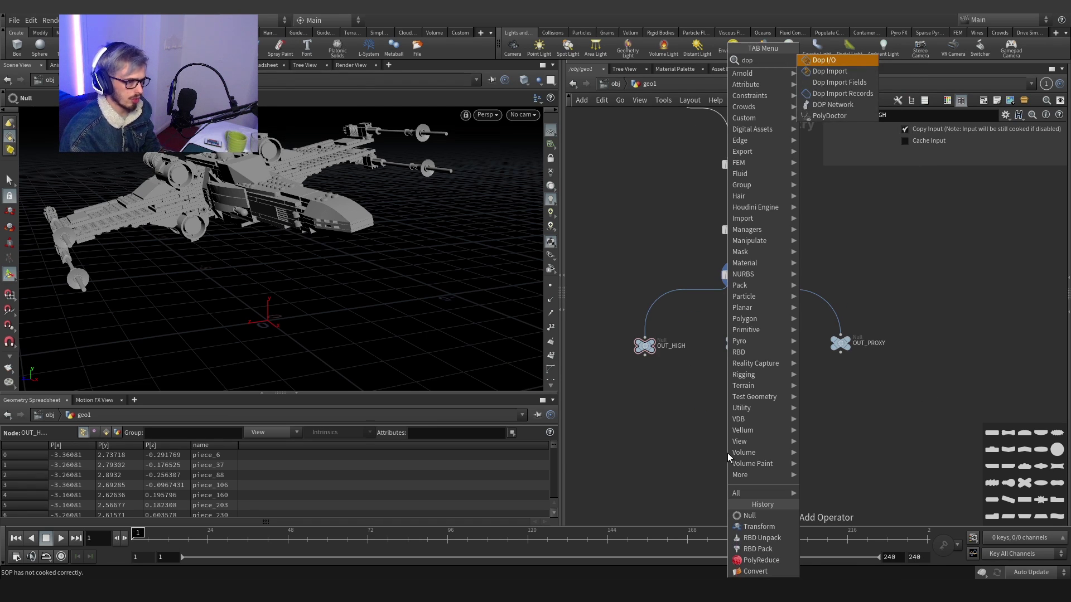
key(Return)
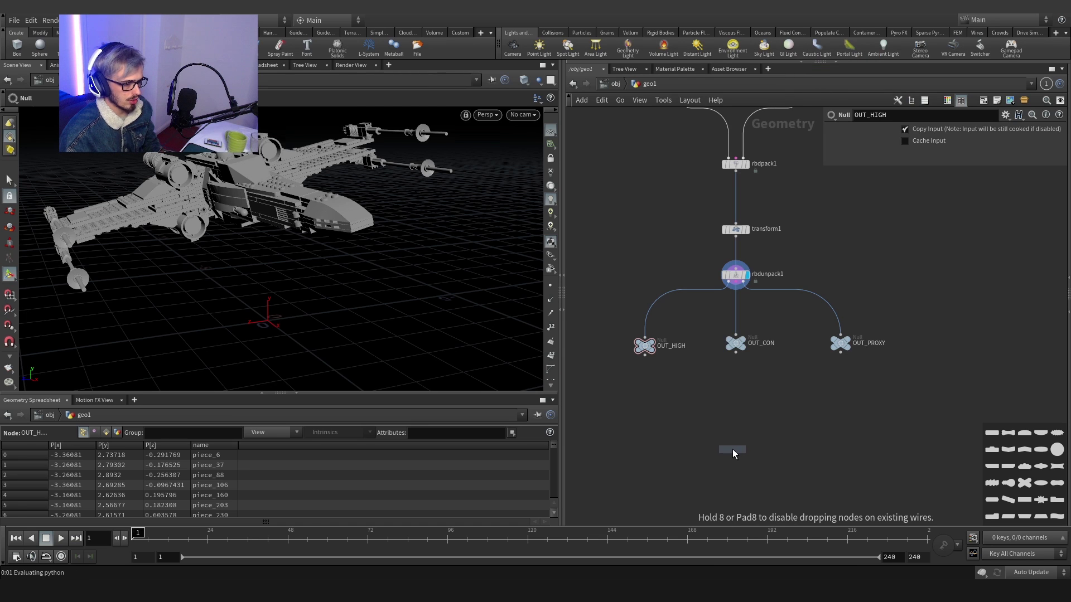
click(733, 450)
double_click(734, 450)
Step: Add an RBD Packed Object node and wire it into the DOP network's output node
key(Tab)
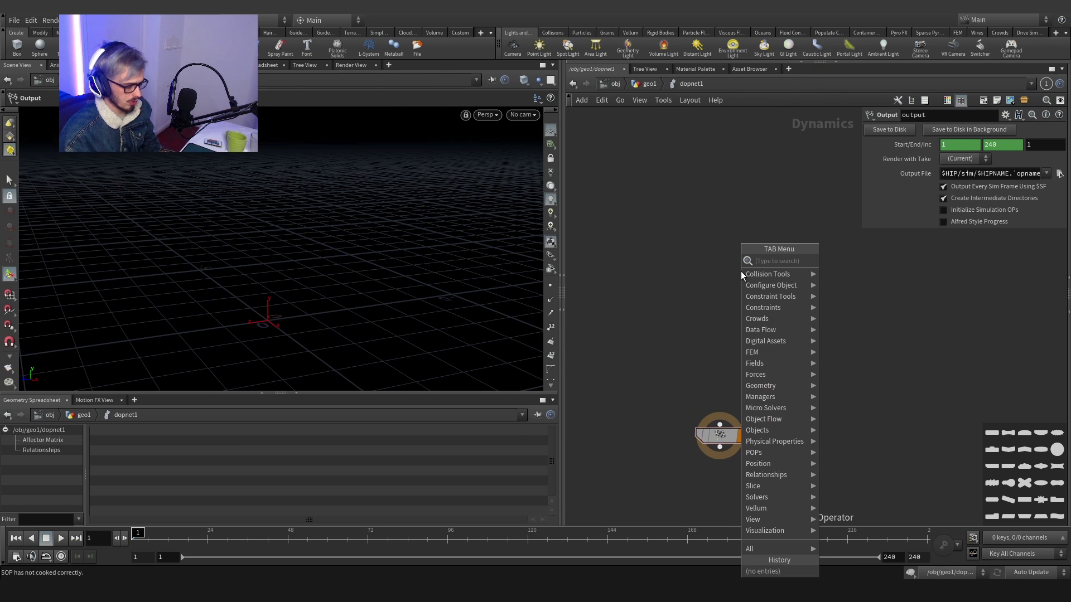
text(rbd)
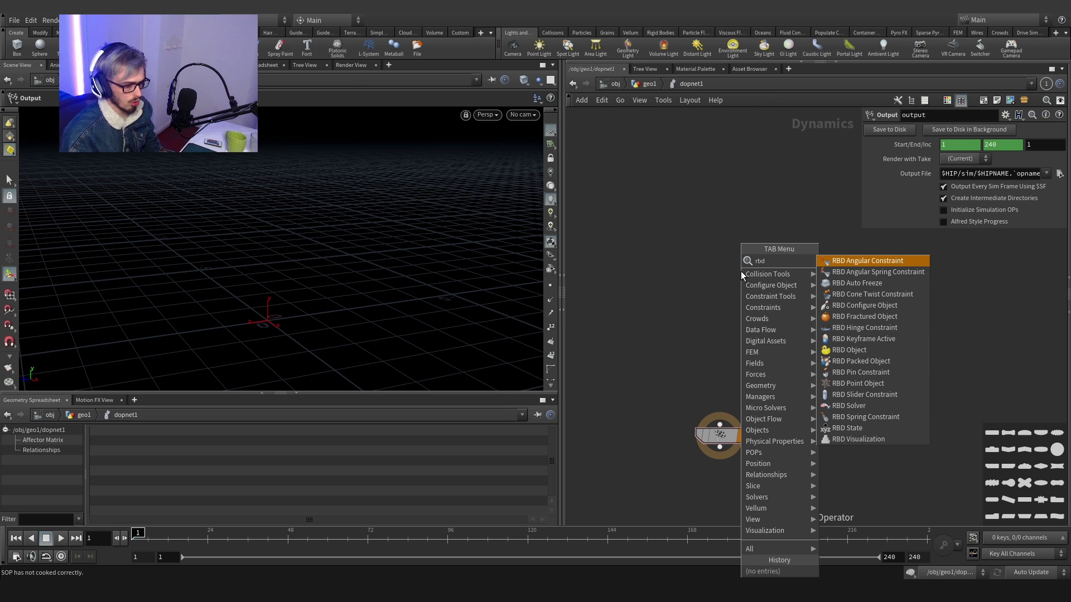
text(pac)
key(Return)
click(722, 247)
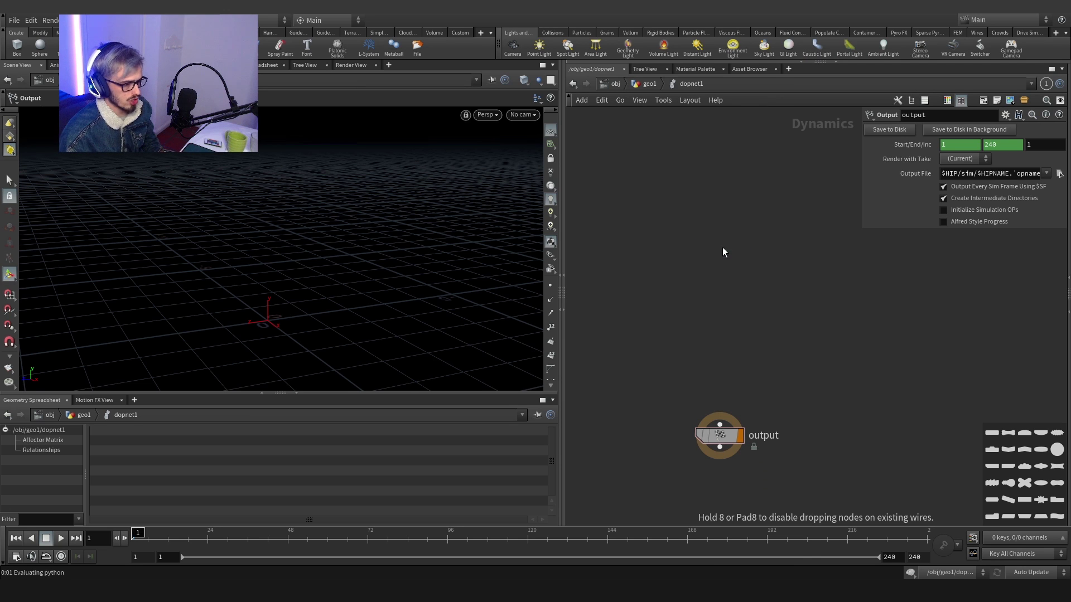
drag(719, 258, 719, 424)
middle_drag(698, 337, 629, 398)
Step: Set the RBD Packed Object's SOP path to /obj/geo1/OUT_PROXY
drag(614, 359, 739, 224)
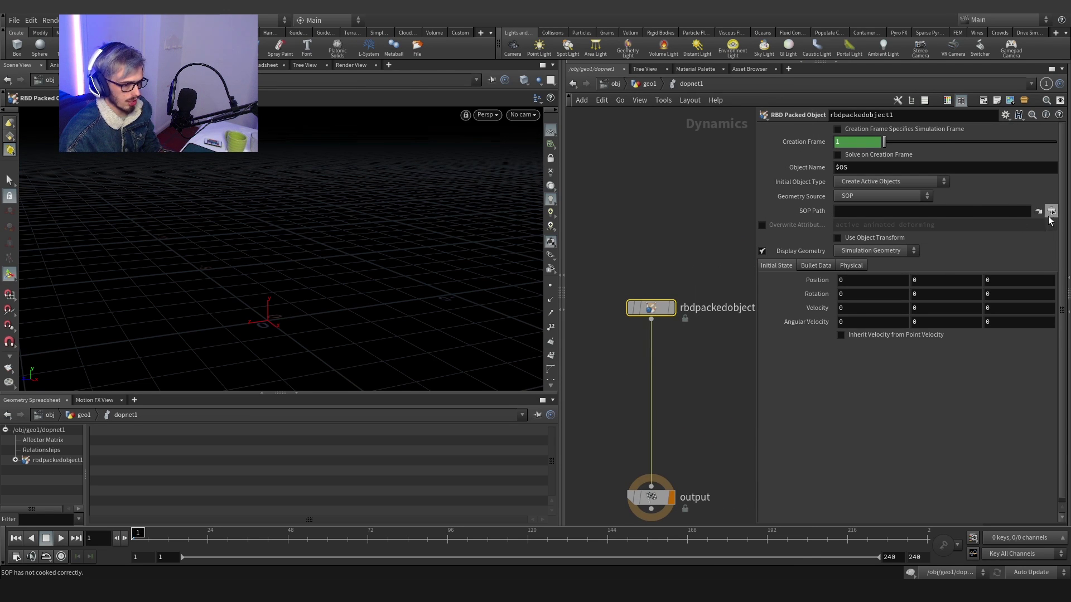
click(1049, 213)
click(992, 176)
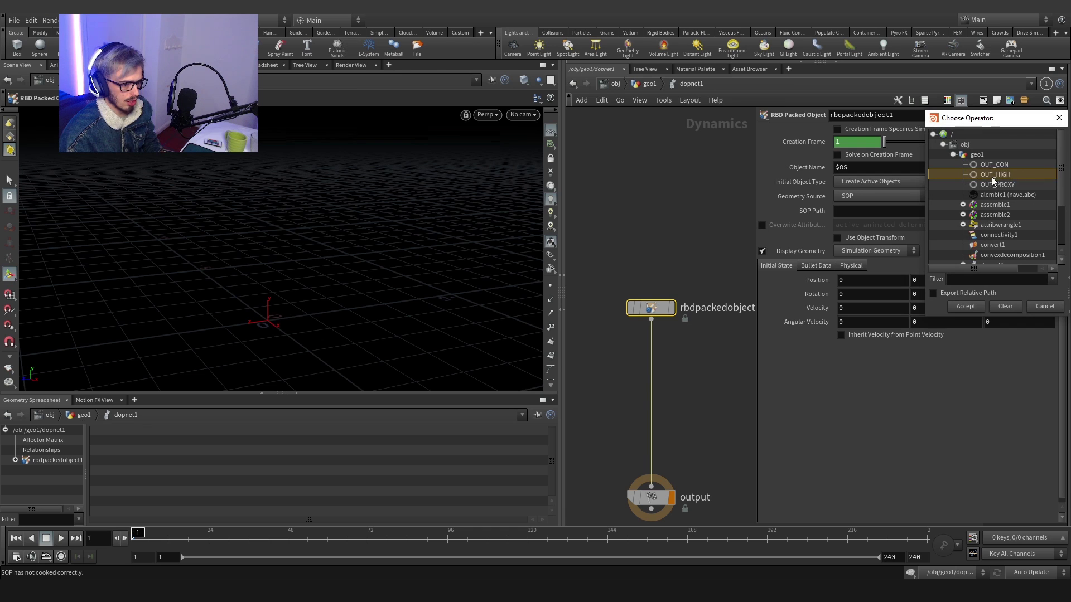
click(986, 185)
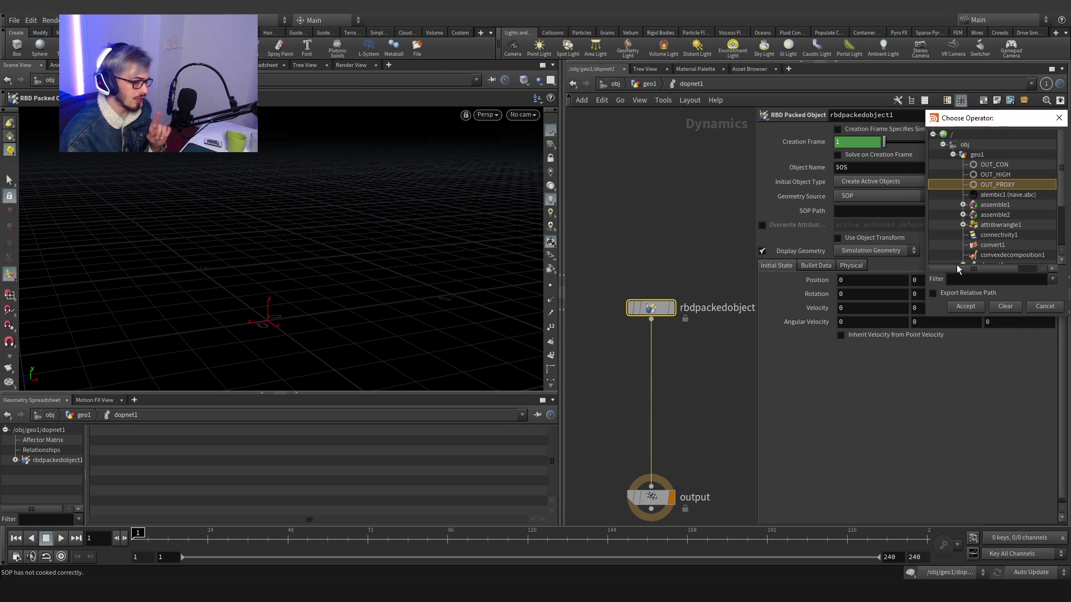
click(964, 307)
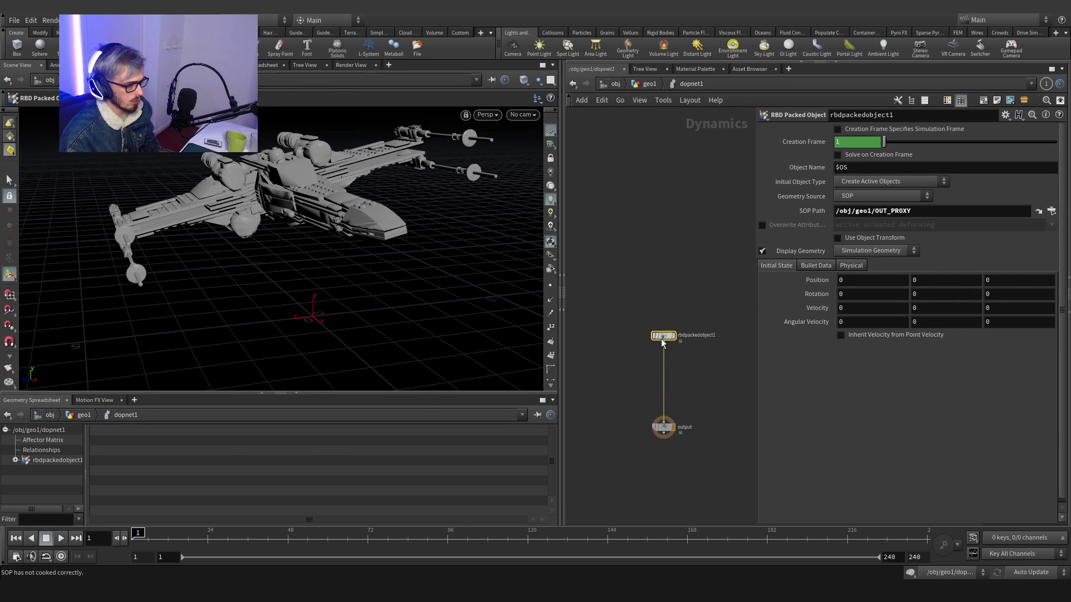
Step: Insert a Gravity Force between the RBD Packed Object and the output, with a Rigid Body Solver directly above it
drag(661, 341, 663, 257)
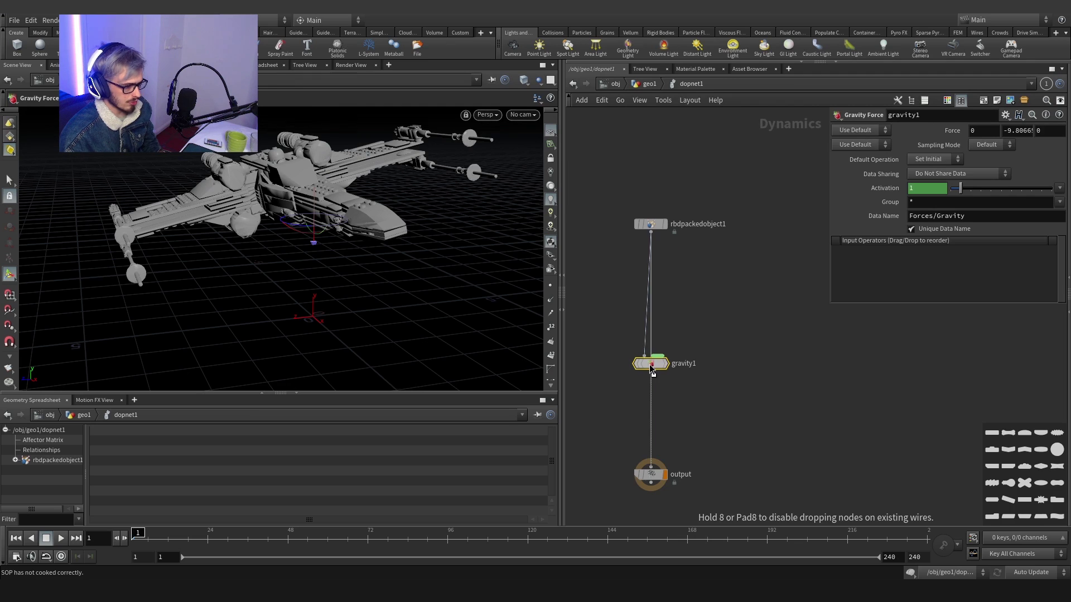
drag(653, 371, 650, 366)
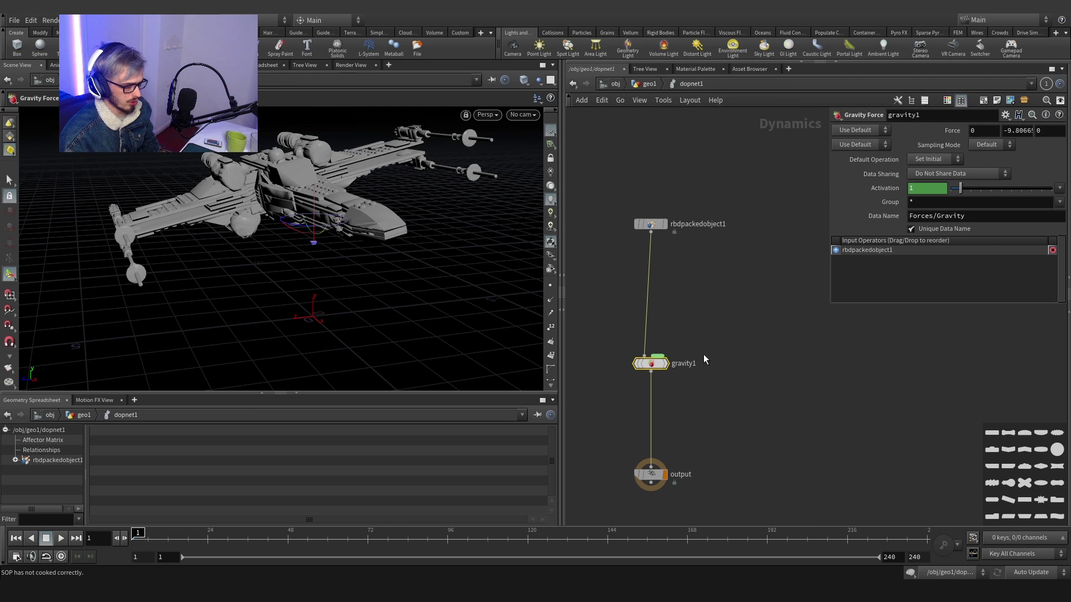
key(Tab)
text(rig)
key(Return)
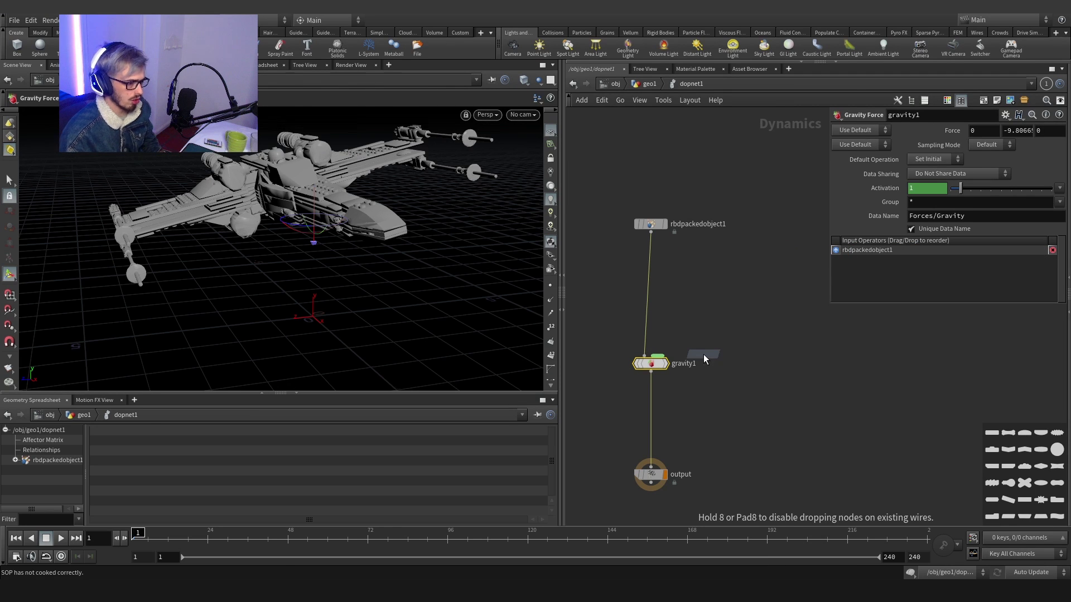
click(704, 354)
drag(704, 354, 646, 301)
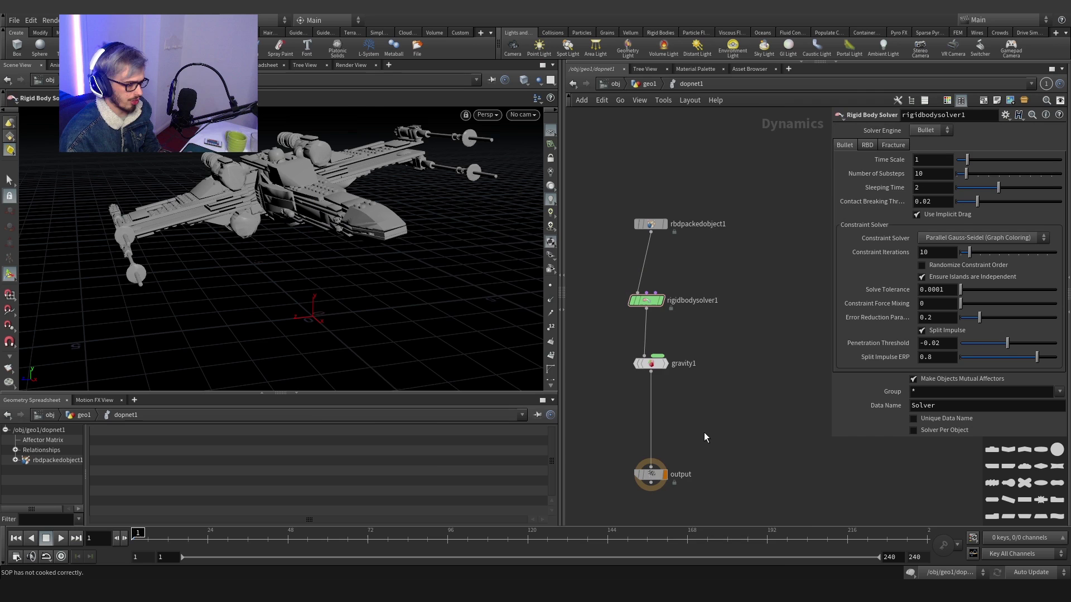
Step: Add a Ground Plane and merge it with the gravity branch before the output, ordering the ground plane first
key(Tab)
key(Return)
click(604, 389)
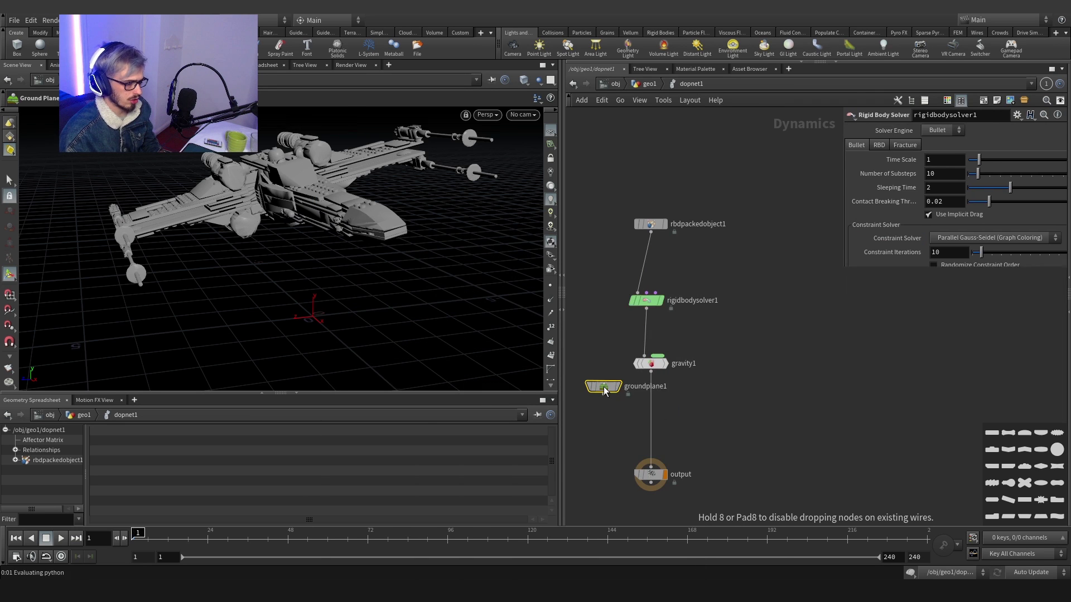
key(Tab)
key(Escape)
click(647, 431)
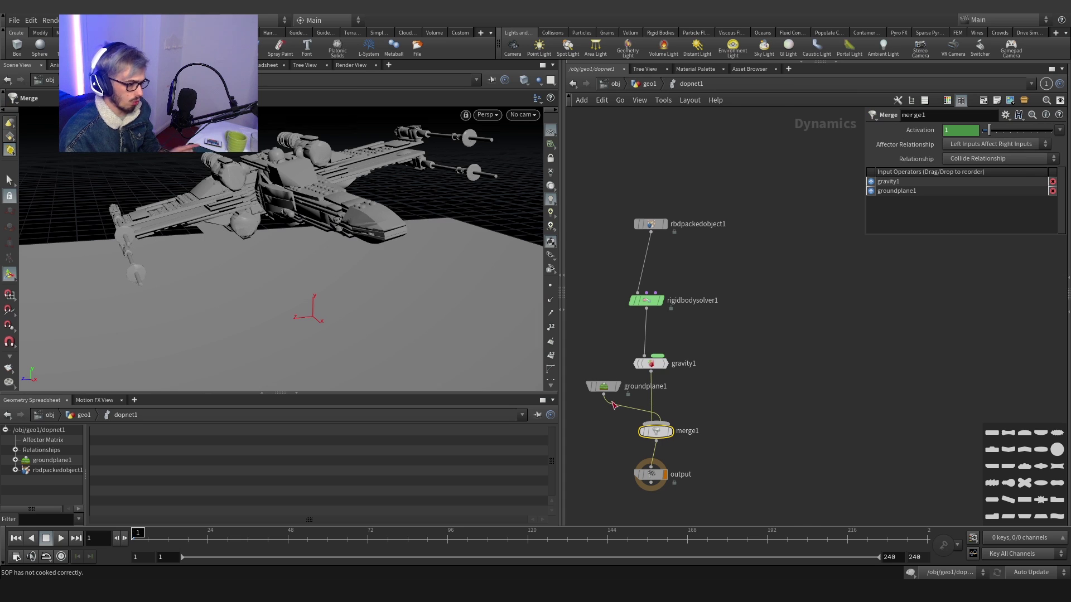
Step: Select all nodes in the DOP network and lay them out automatically
scroll(768, 327, down, 3)
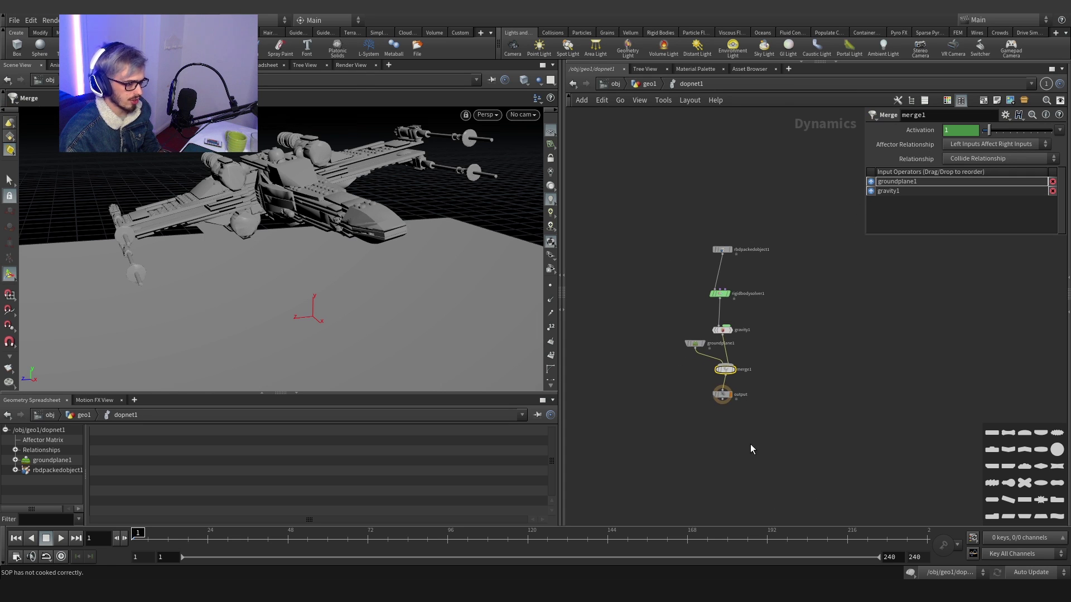
drag(751, 444, 658, 206)
key(shift+l)
click(707, 287)
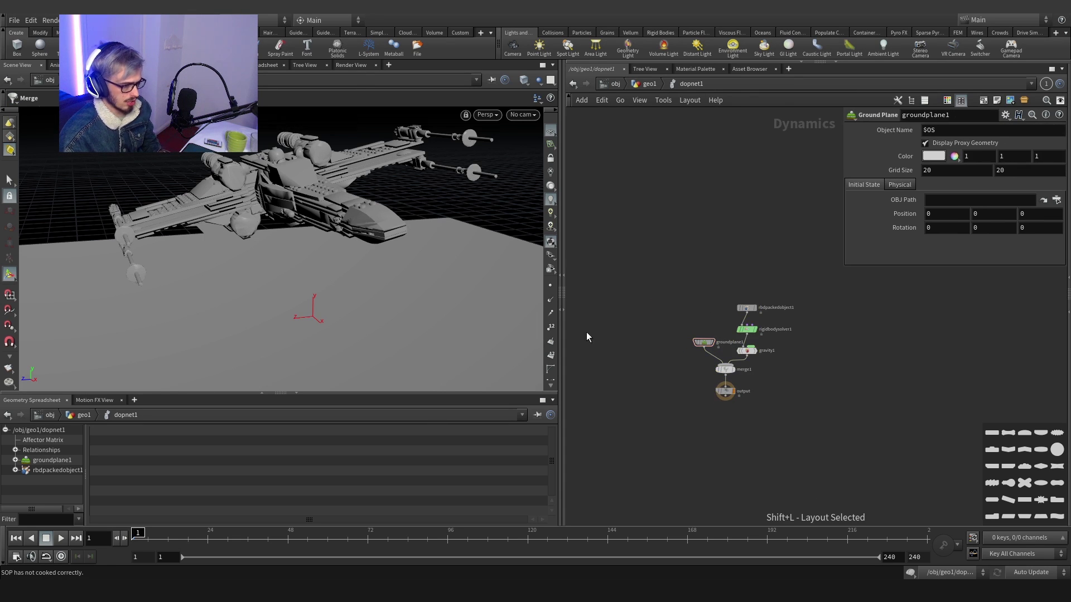
Step: Play the simulation, inspect the collapsing spaceship from above around frame 38, and return to frame 1
scroll(256, 283, down, 2)
alt+drag(284, 228, 274, 213)
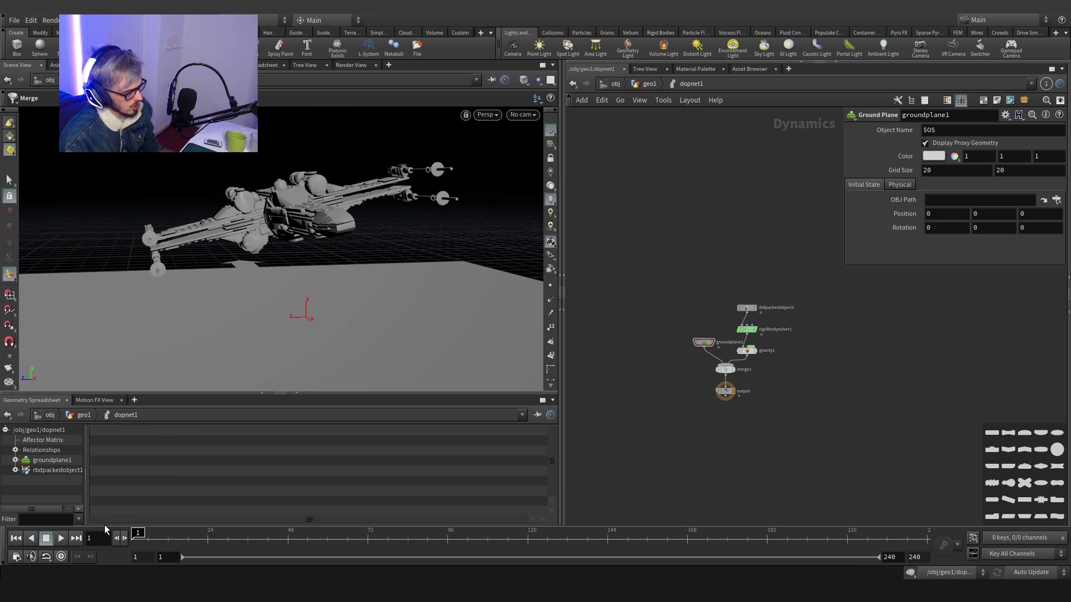
click(61, 538)
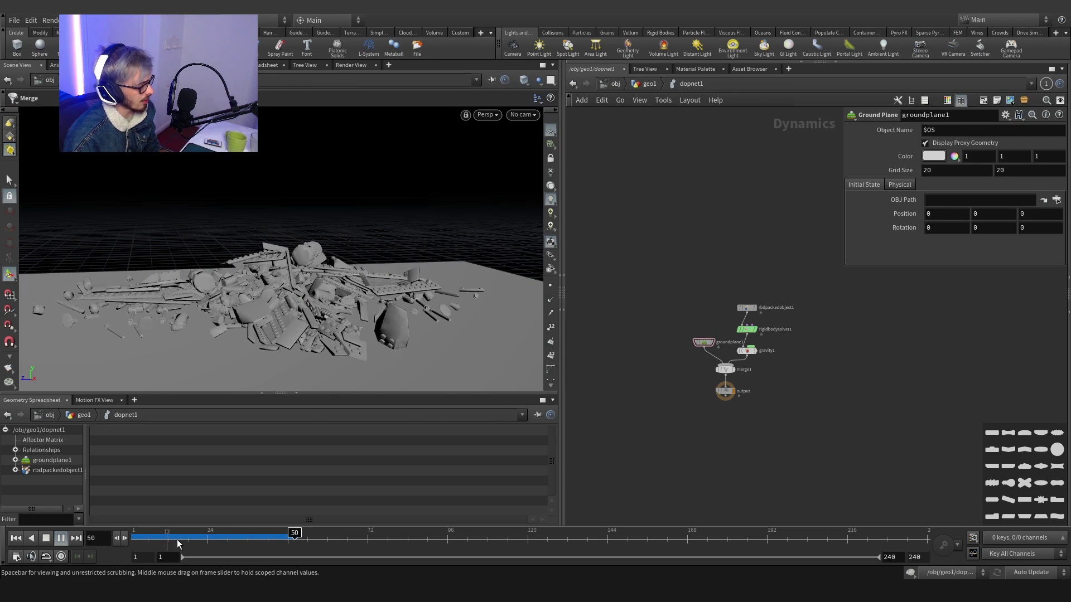
drag(203, 539, 255, 539)
alt+drag(285, 251, 375, 316)
alt+middle_drag(375, 316, 451, 165)
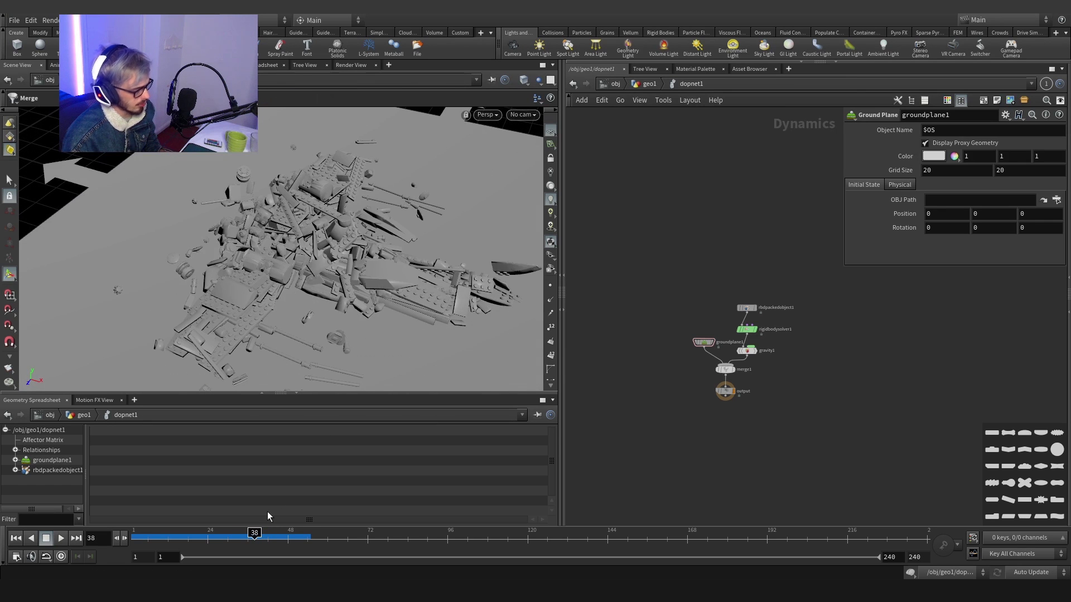
drag(258, 533, 127, 531)
Step: Return to the geo1 network and branch a Connect Adjacent Pieces node off assemble2
click(649, 83)
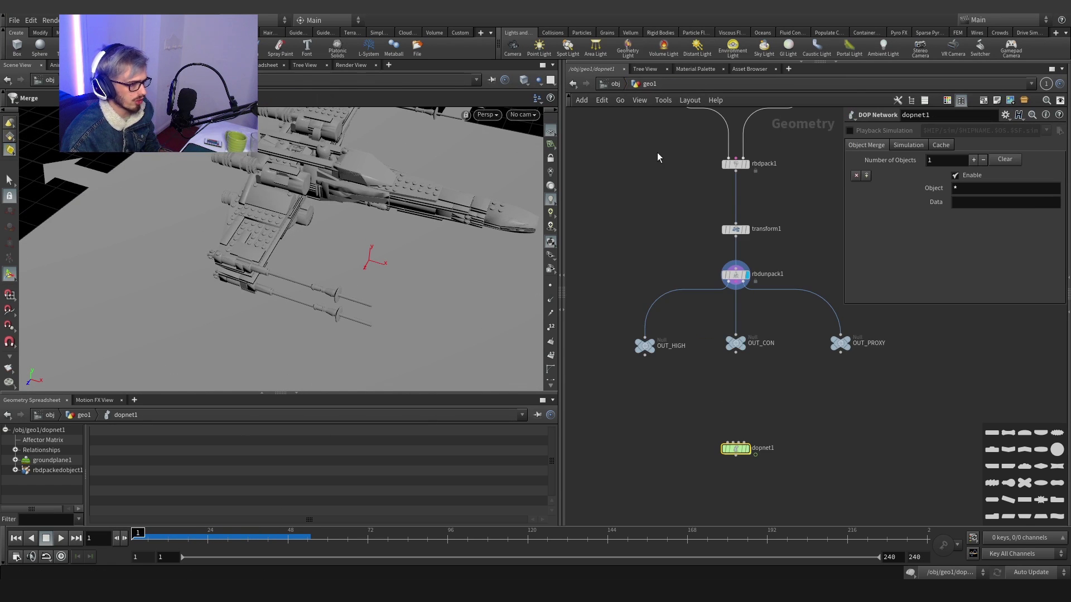
middle_drag(684, 222, 617, 374)
middle_drag(658, 290, 642, 407)
drag(714, 369, 808, 363)
click(724, 337)
text(conne)
key(Down)
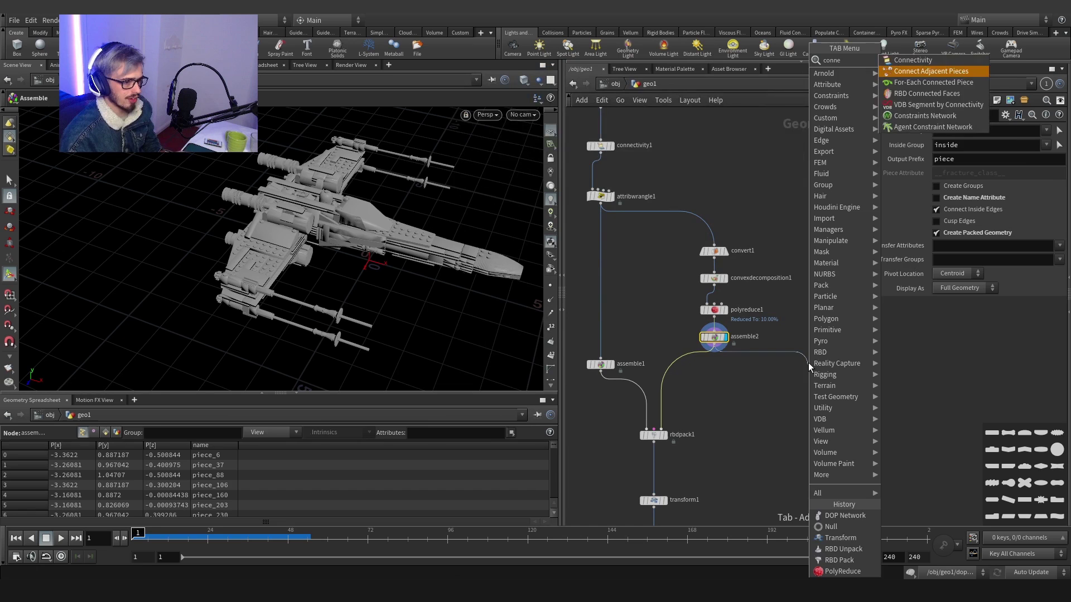
key(Return)
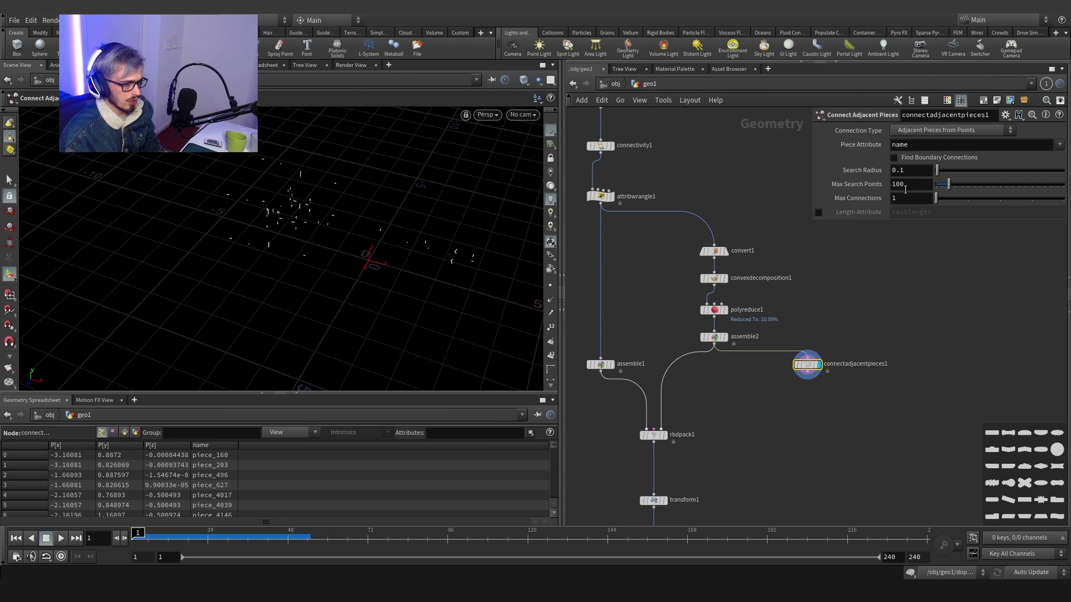
Step: Set the Connect Adjacent Pieces search radius to 10 and its maximum connections to 10
text(1)
drag(887, 174, 864, 167)
click(949, 309)
text(10)
key(Return)
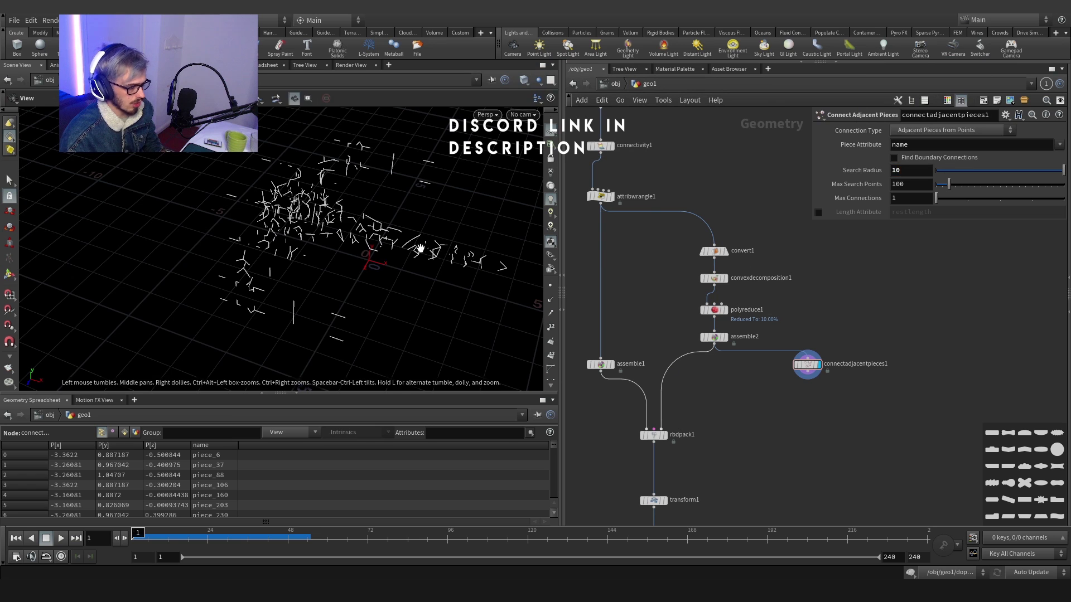
text(10)
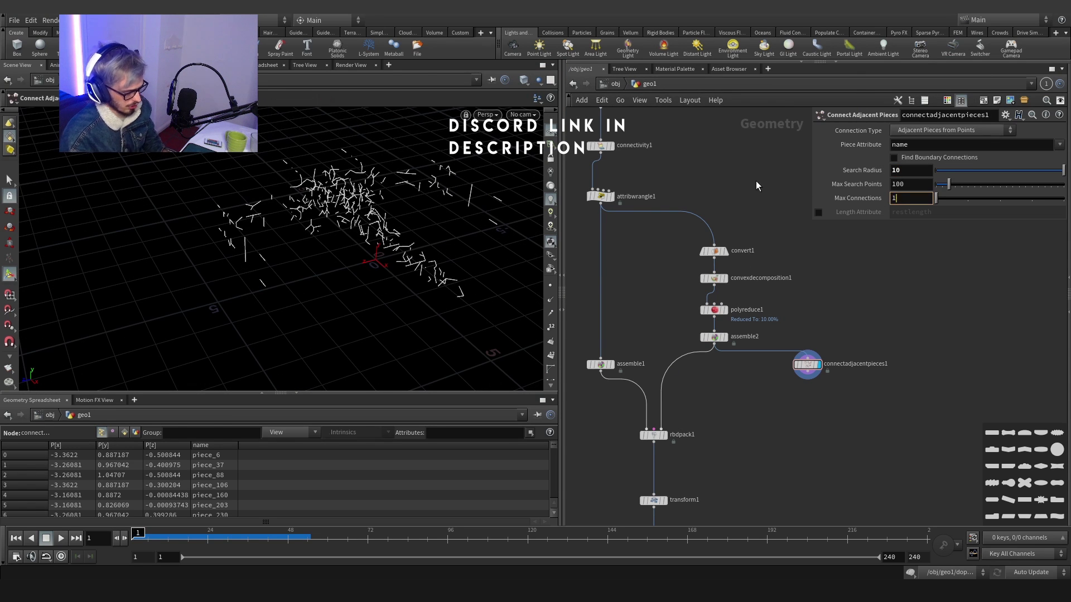
key(Return)
alt+drag(270, 222, 251, 208)
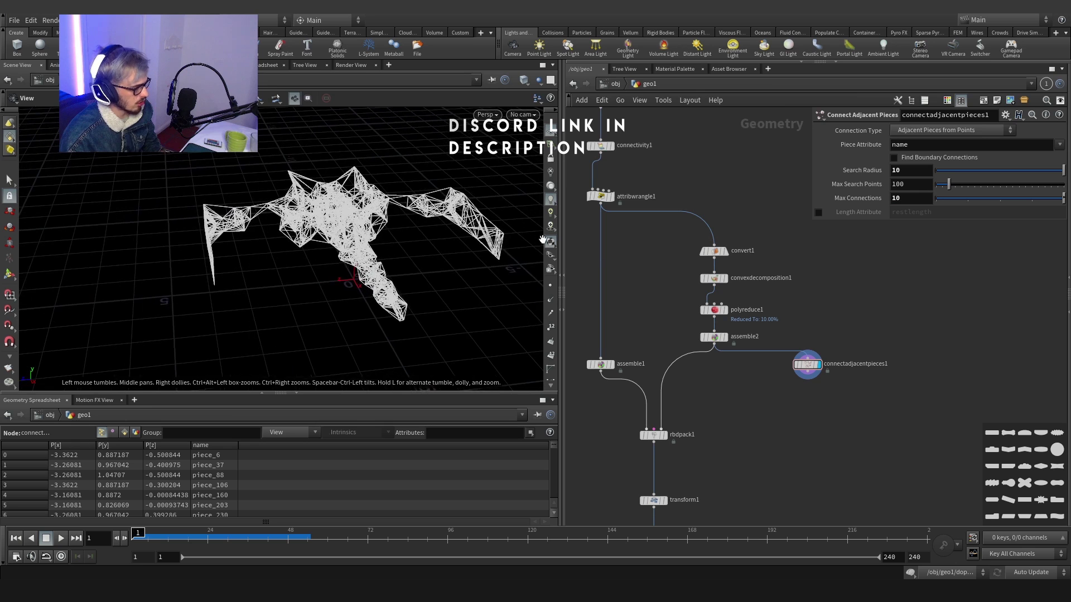
Step: Add an Attribute Wrangle directly below Connect Adjacent Pieces and display its output
click(808, 371)
key(Tab)
text(wra)
key(Return)
click(821, 412)
drag(822, 416, 806, 398)
click(818, 396)
drag(860, 434, 787, 377)
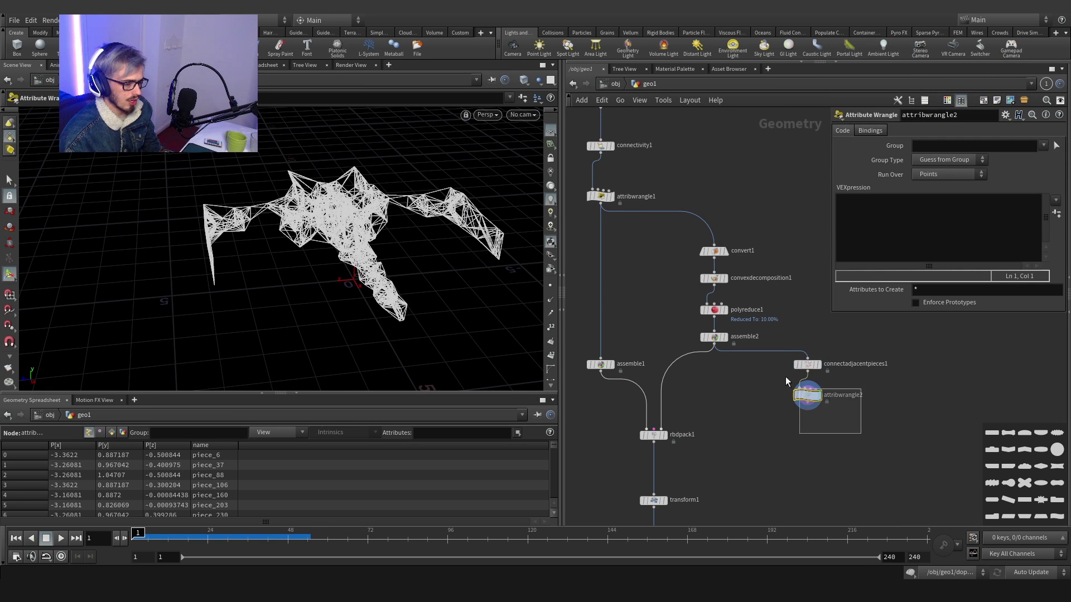
Step: Load the saved Glue preset into the new wrangle and review its constraint type, name and strength code
click(1002, 115)
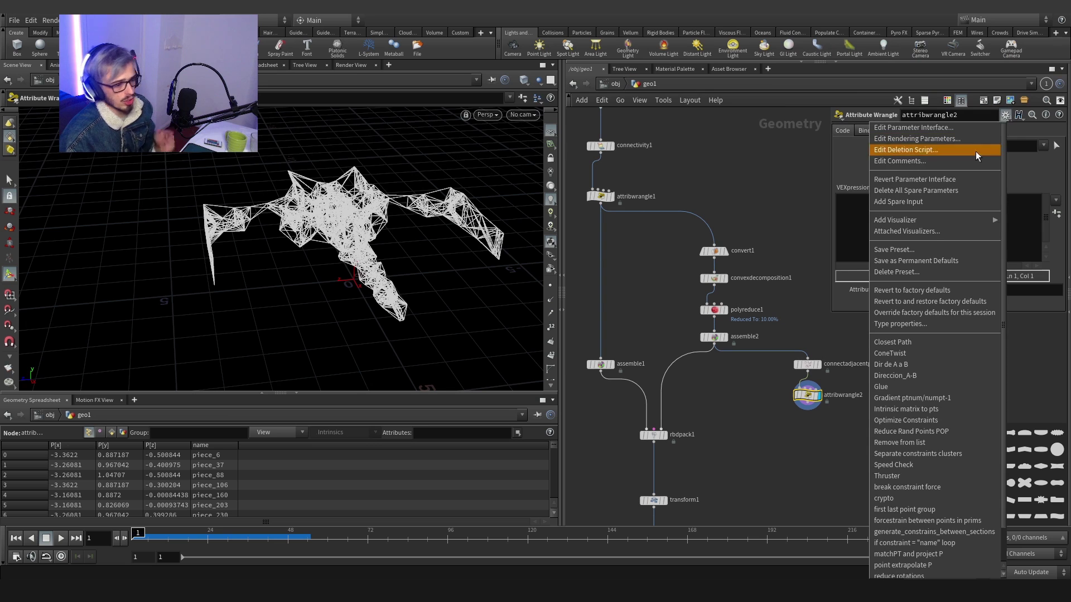
click(928, 388)
click(919, 223)
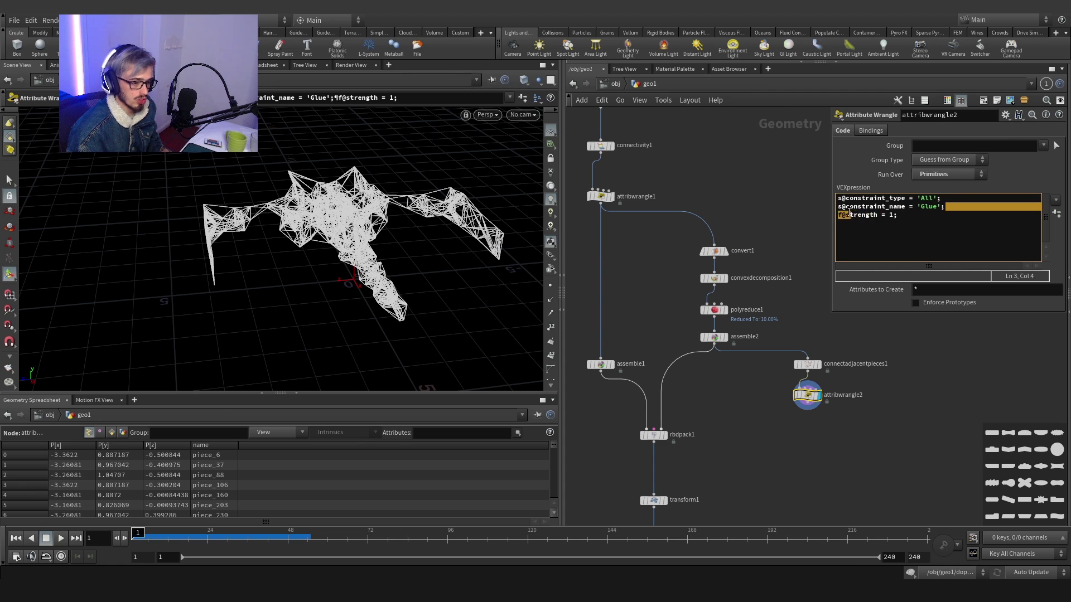
click(910, 215)
drag(910, 215, 947, 207)
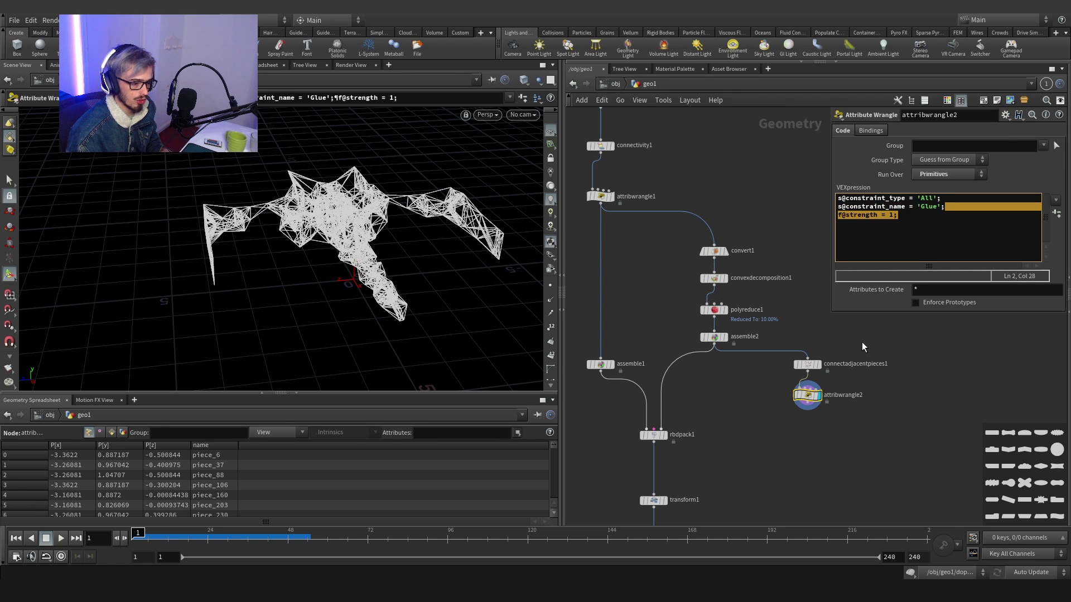
Step: Enable the restlength Length Attribute on Connect Adjacent Pieces, and return to the glue wrangle's code
click(807, 364)
click(818, 213)
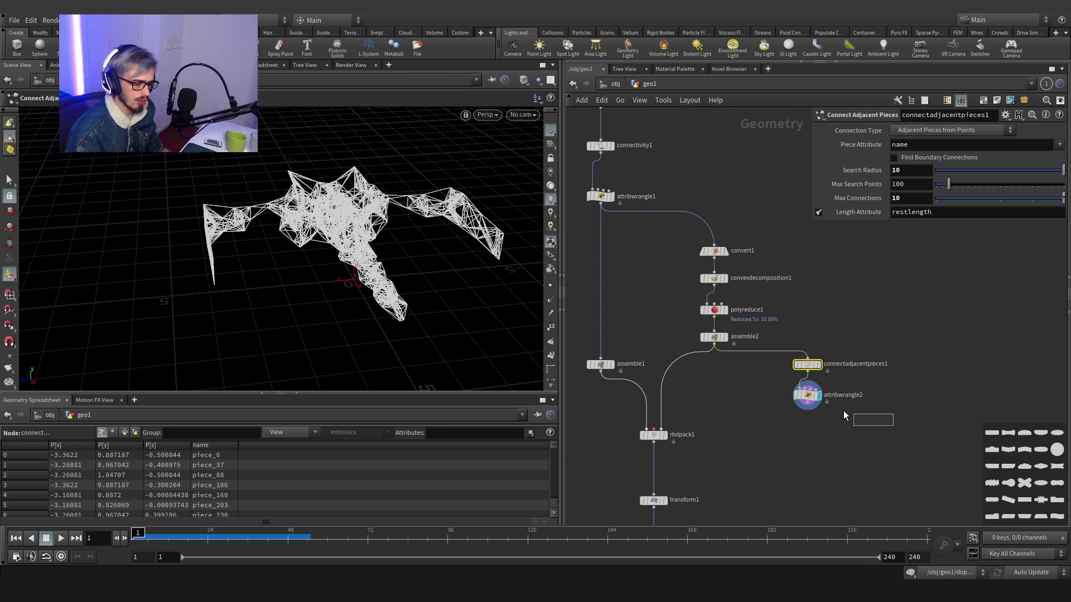
click(797, 393)
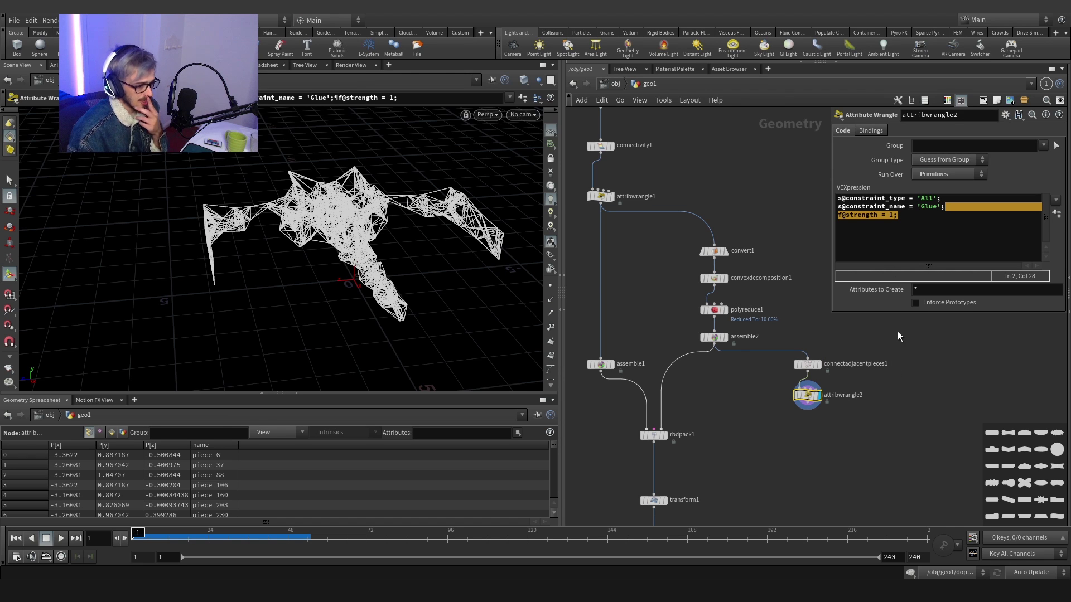
click(926, 222)
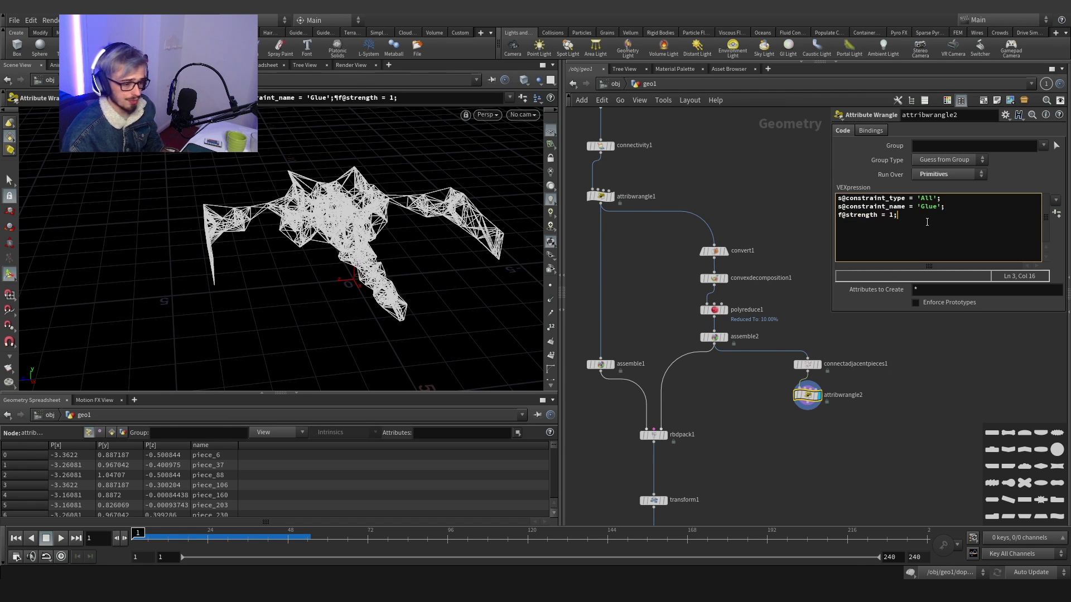
Step: Wire the glue wrangle into the middle constraint input of rbdpack1 and display OUT_CON
click(806, 404)
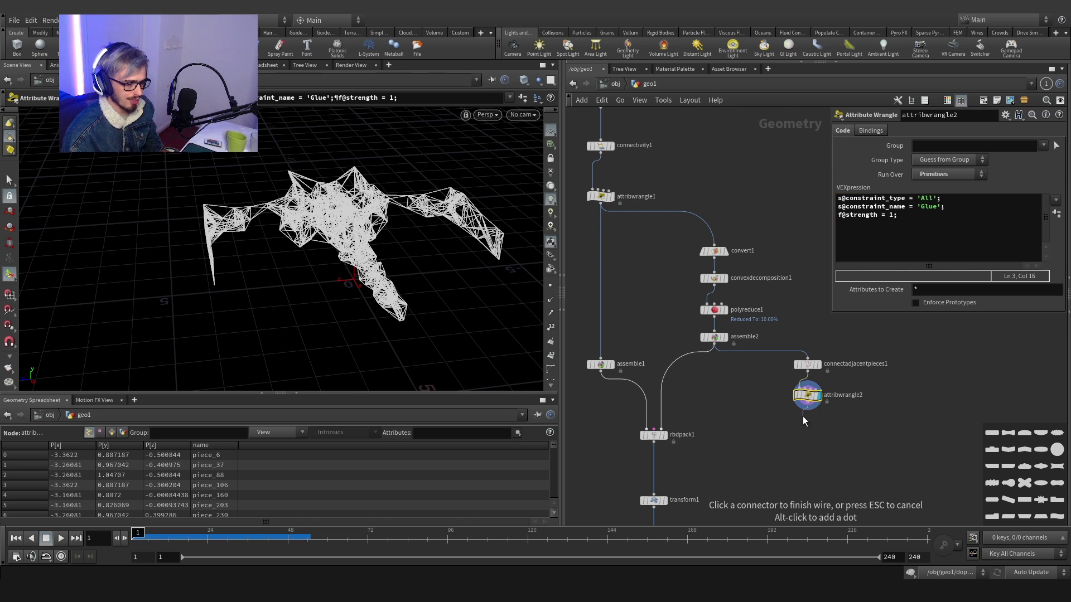
click(655, 431)
middle_drag(700, 436, 693, 210)
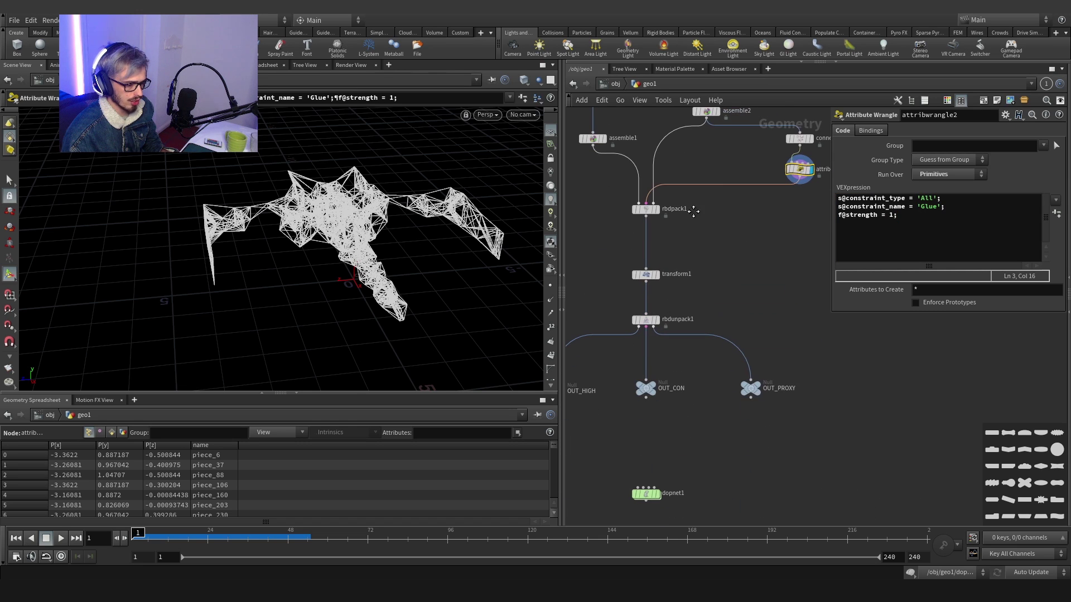
click(661, 377)
click(646, 388)
alt+drag(359, 232, 418, 202)
key(Return)
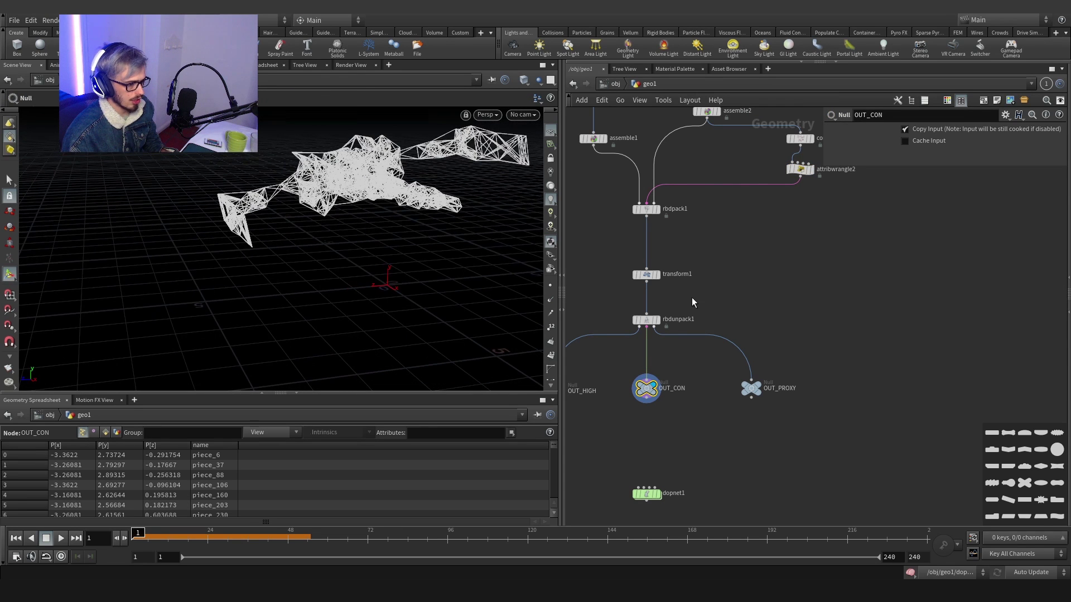
Step: Enter the dopnet1 network and move the RBD Packed Object upward to make room above the Rigid Body Solver
click(642, 274)
middle_drag(646, 495, 672, 416)
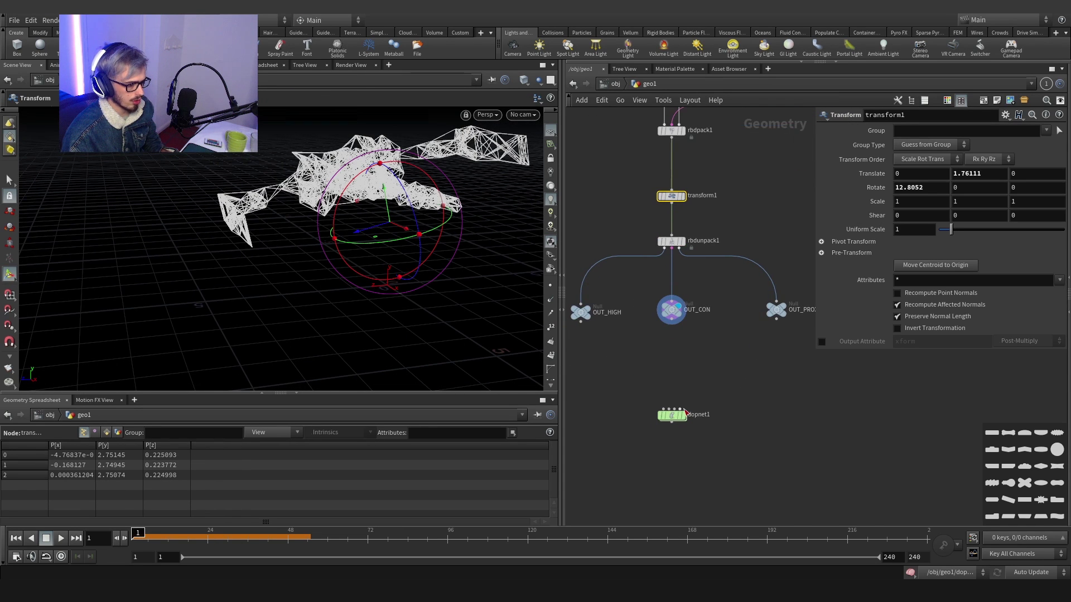
double_click(671, 416)
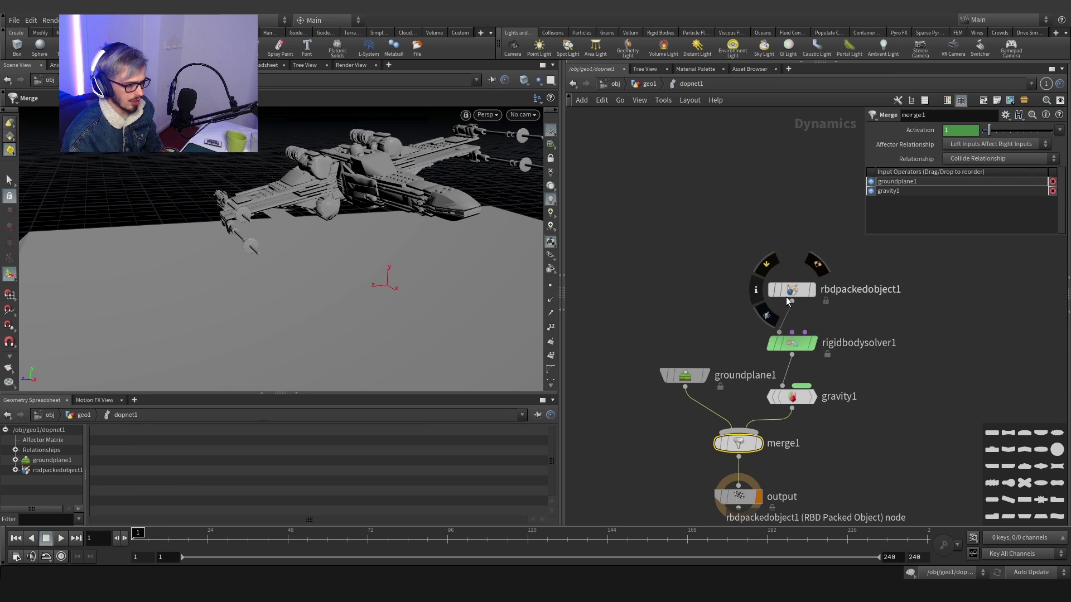
drag(785, 297, 778, 162)
scroll(769, 258, down, 4)
middle_drag(770, 254, 774, 296)
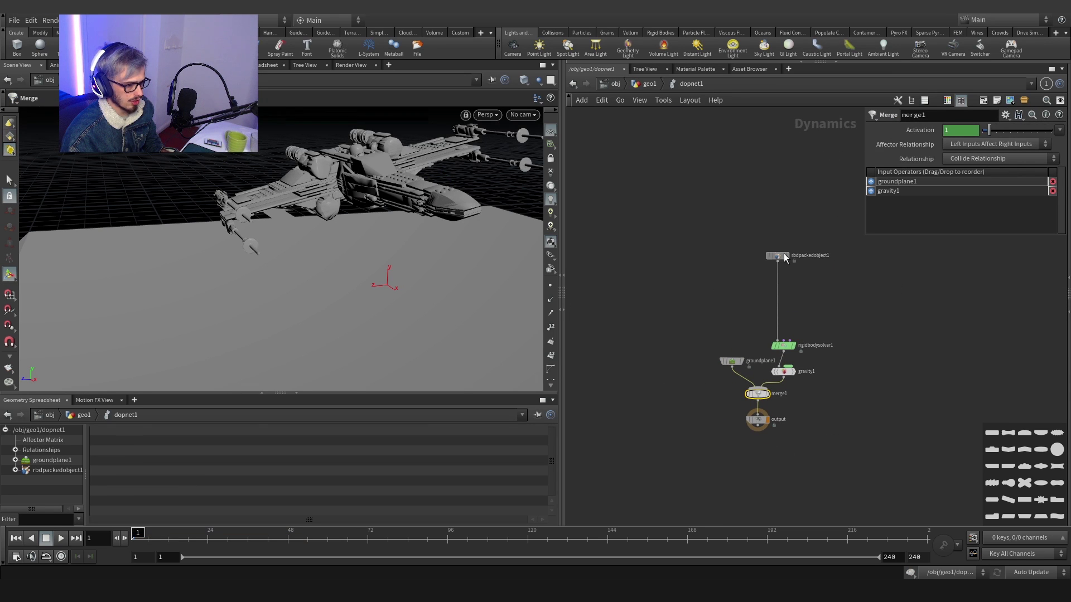
drag(784, 253, 788, 252)
Step: Insert a Constraint Network between the RBD Packed Object and the Rigid Body Solver
key(Tab)
text(cons)
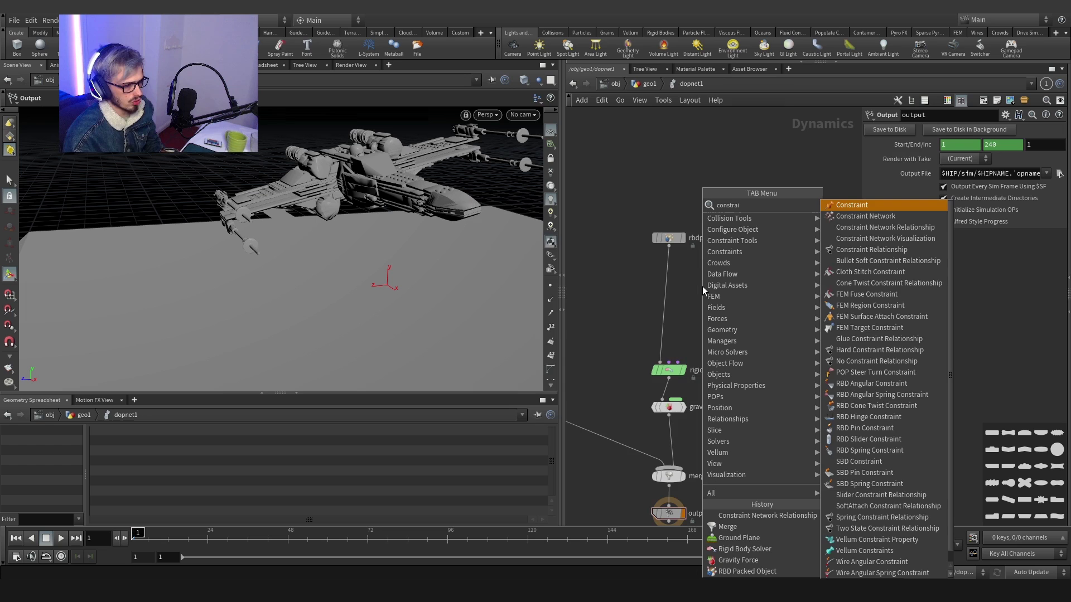
key(Down)
key(Return)
click(699, 287)
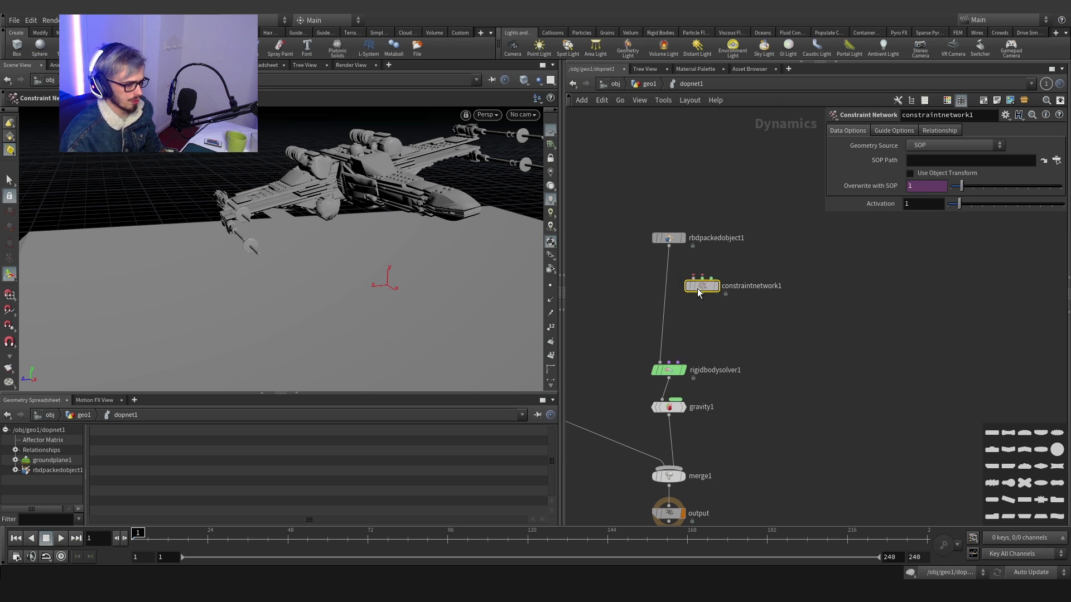
drag(698, 290, 665, 296)
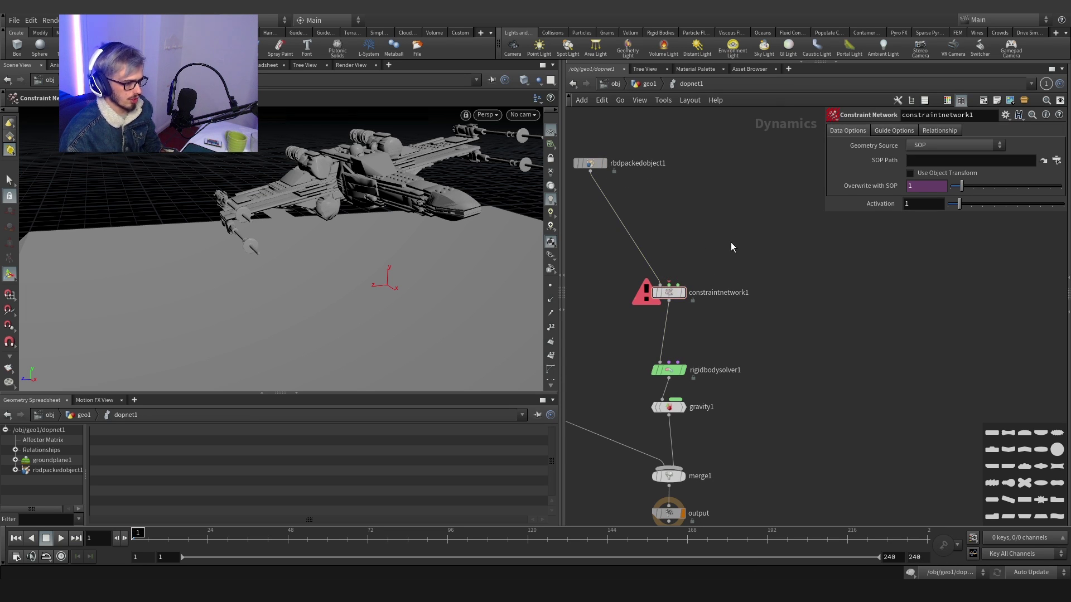
Step: Set the Constraint Network's SOP path to /obj/geo1/OUT_CON
click(1056, 160)
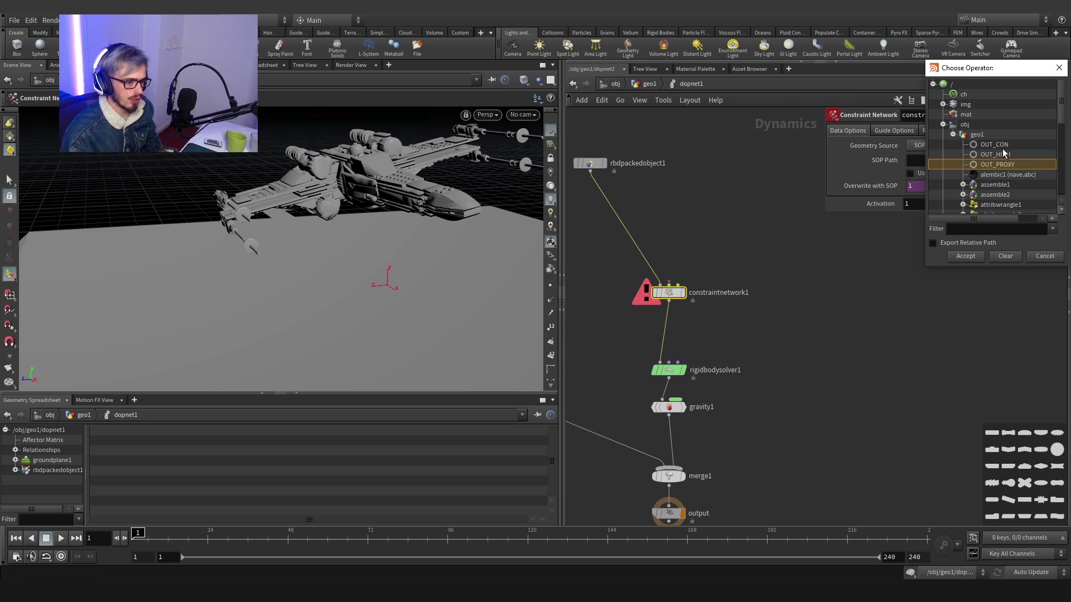
click(1002, 146)
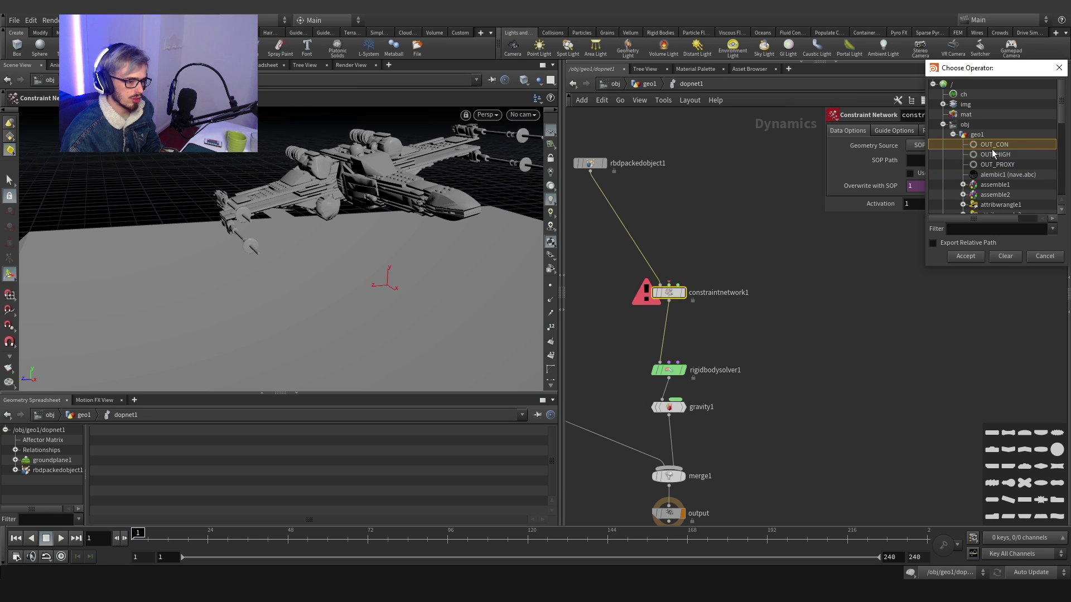
click(965, 255)
Step: Add a Glue Constraint Relationship feeding the middle input of the Constraint Network
middle_drag(734, 263, 687, 340)
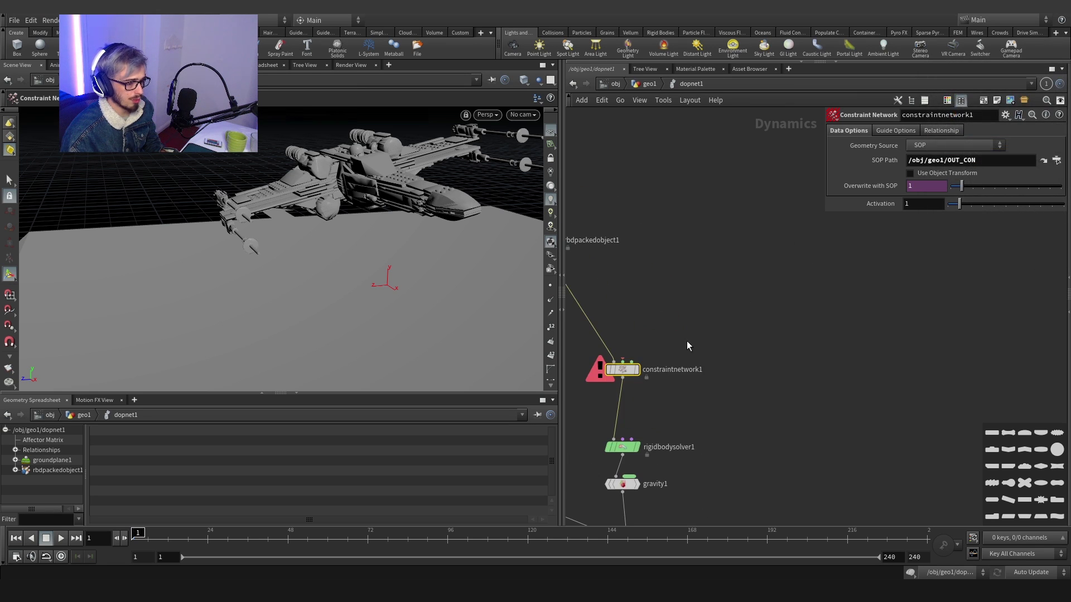
drag(624, 362, 745, 200)
text(glue)
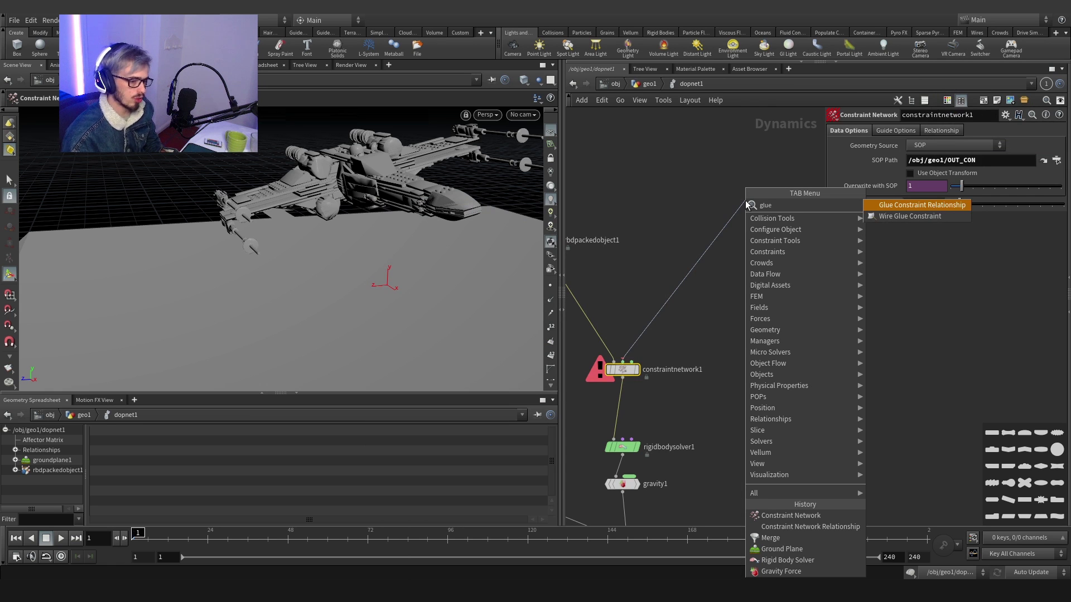
key(Return)
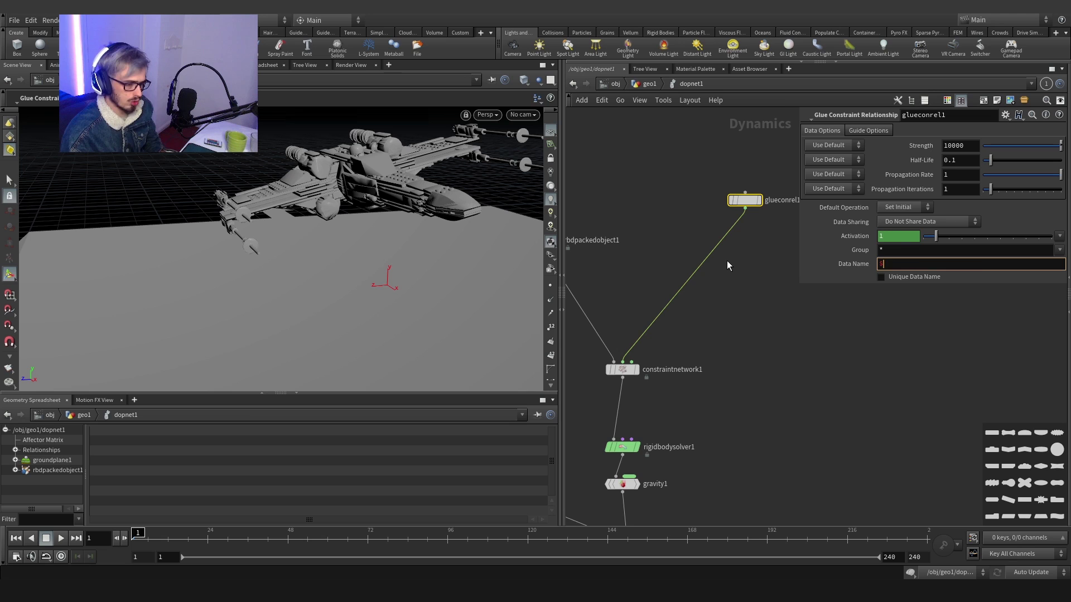
Step: Set the glue relationship's data name to $OS and rename the node Glue
text(OS)
key(Return)
click(858, 266)
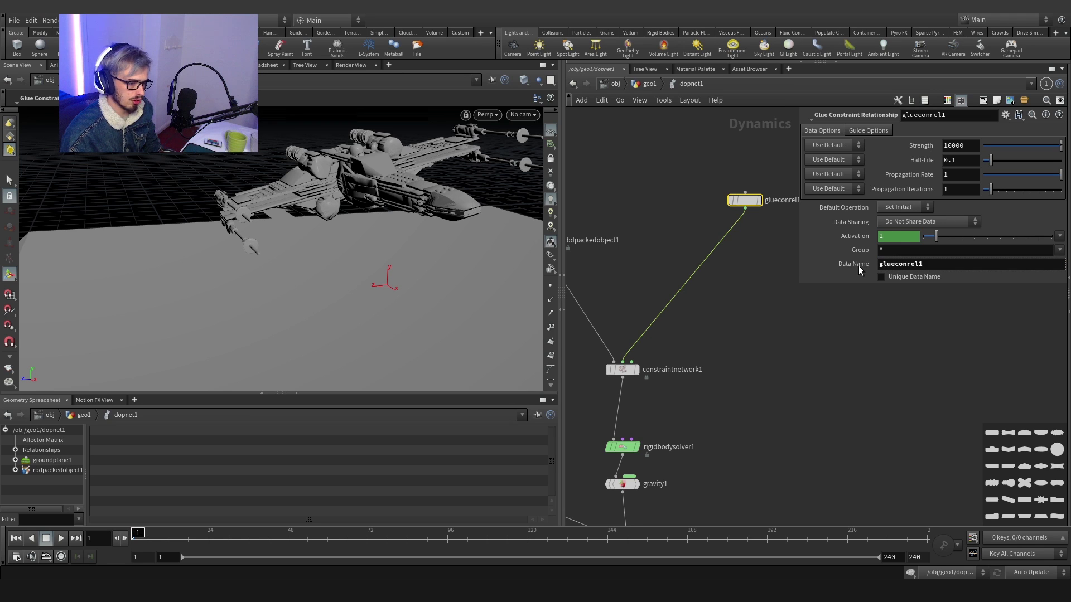
click(858, 265)
click(858, 266)
middle_drag(733, 252, 675, 301)
double_click(725, 249)
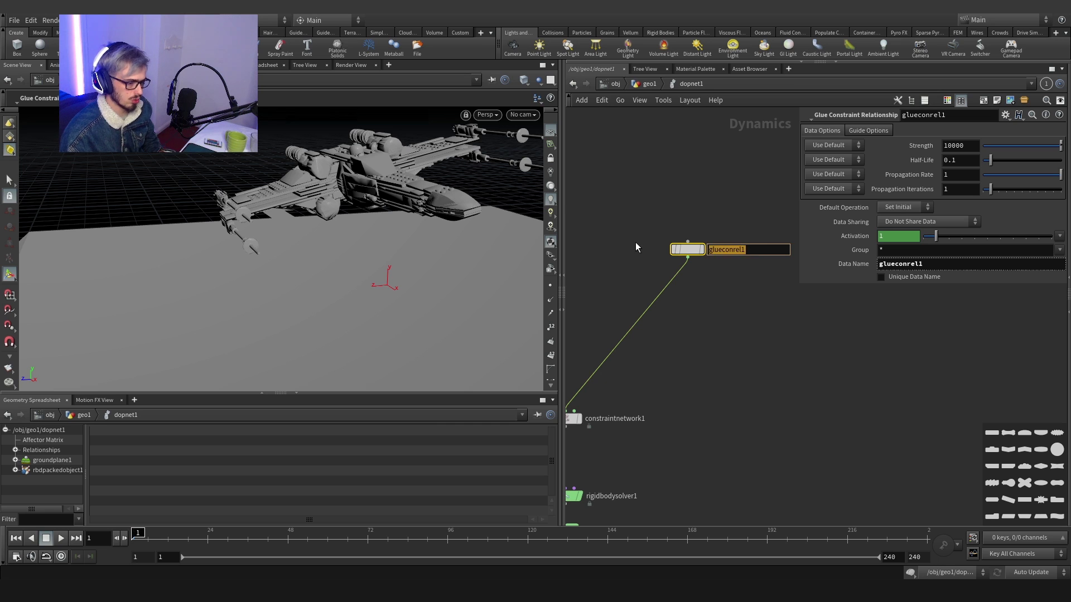
text(Glue)
key(Return)
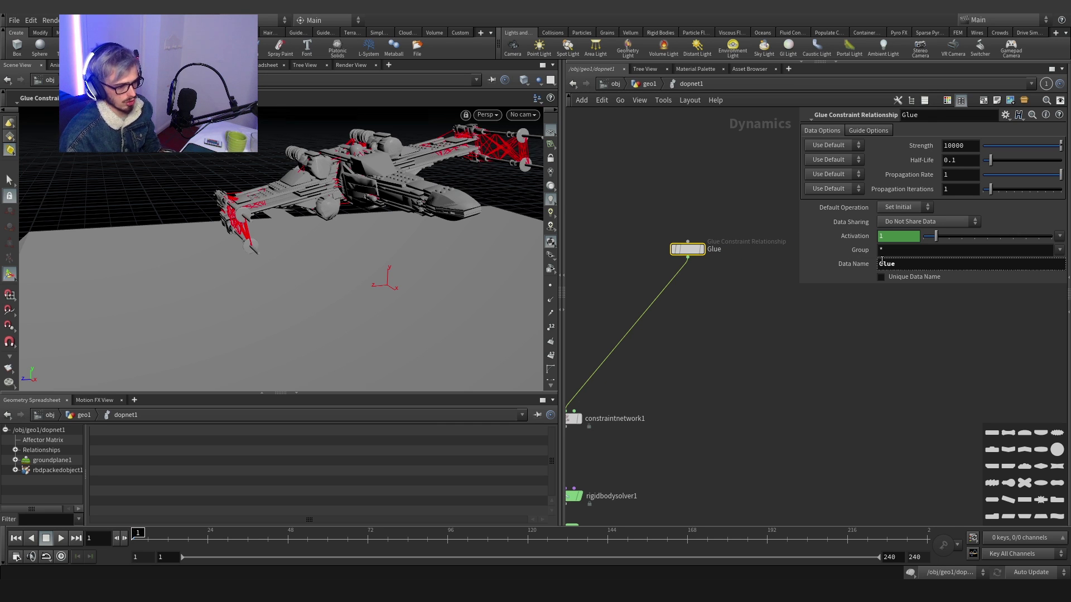
Step: Play the glued spaceship simulation, inspect the fall from a lower side view, and return to frame 1
alt+drag(301, 158, 435, 210)
scroll(684, 323, down, 3)
middle_drag(684, 323, 752, 178)
click(688, 393)
middle_drag(795, 226, 776, 239)
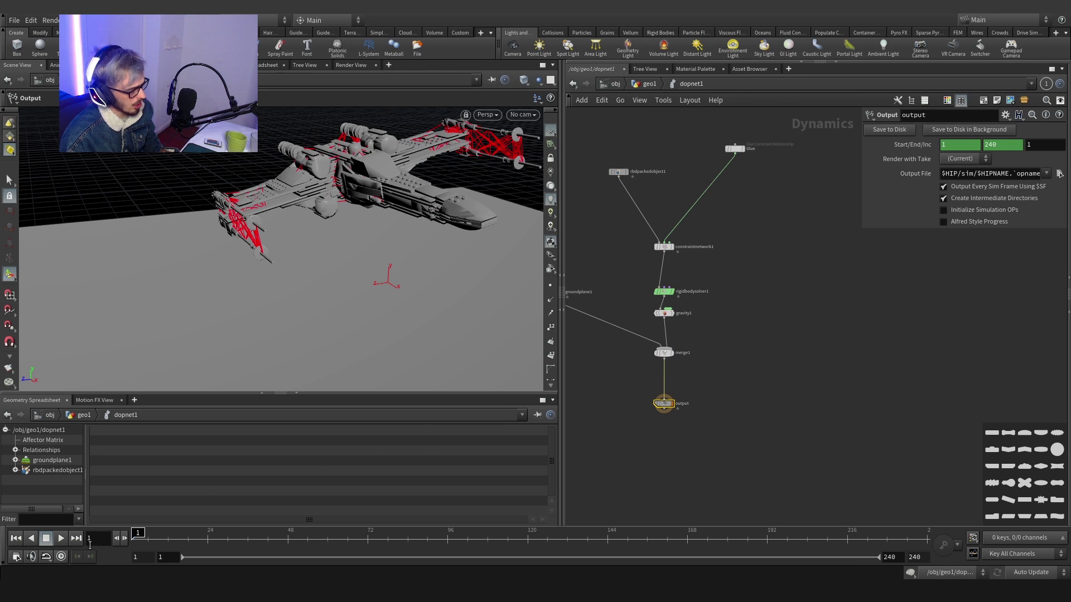
click(66, 538)
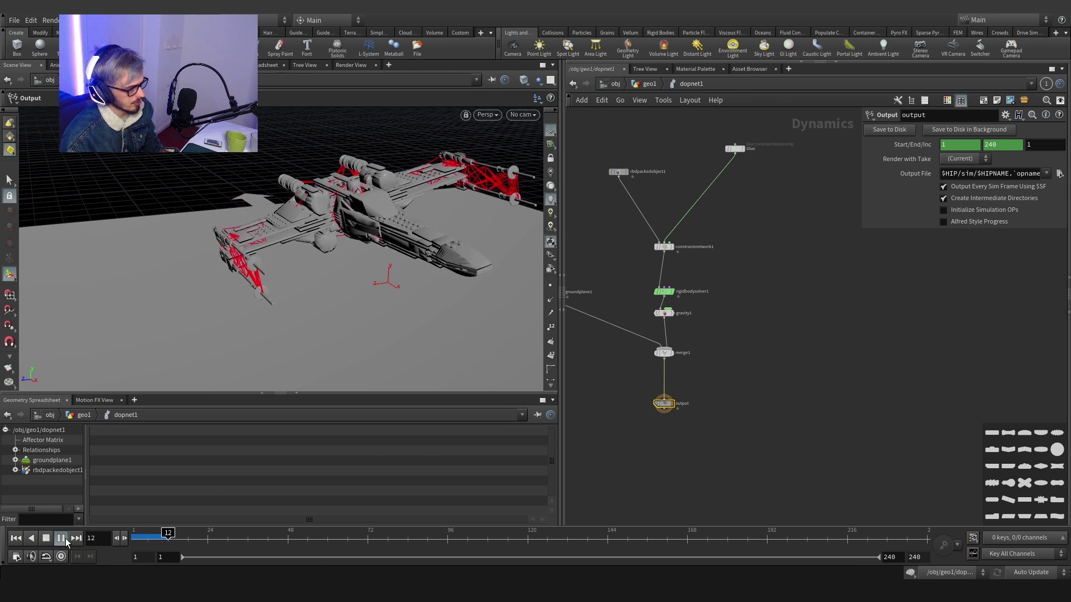
alt+drag(392, 275, 430, 252)
click(16, 538)
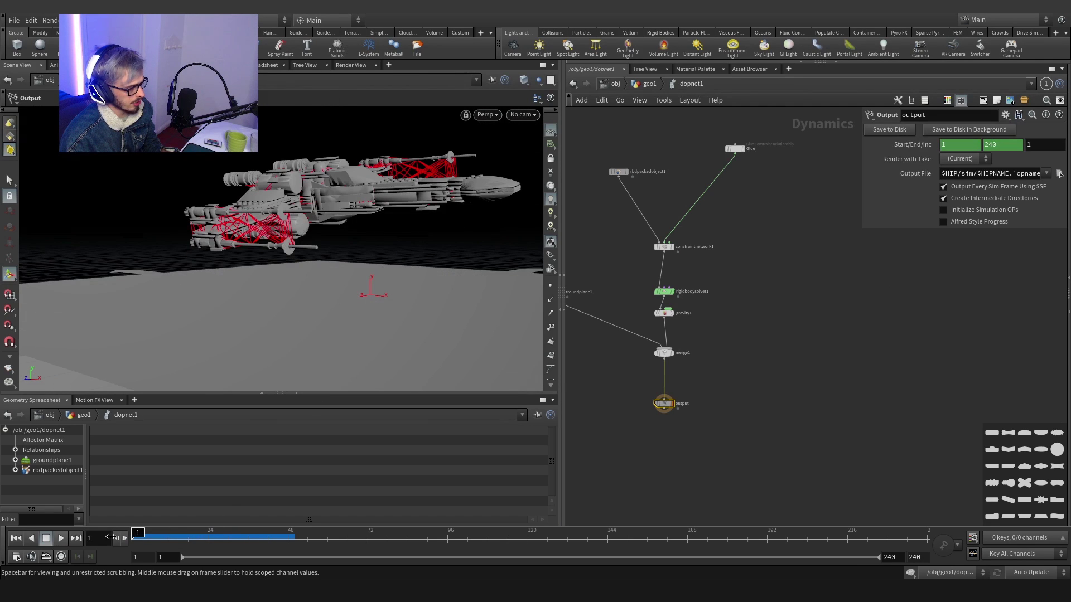
Step: Give the RBD packed object an initial X velocity of 40 and an X angular velocity of 5000
scroll(700, 274, down, 3)
scroll(663, 251, up, 3)
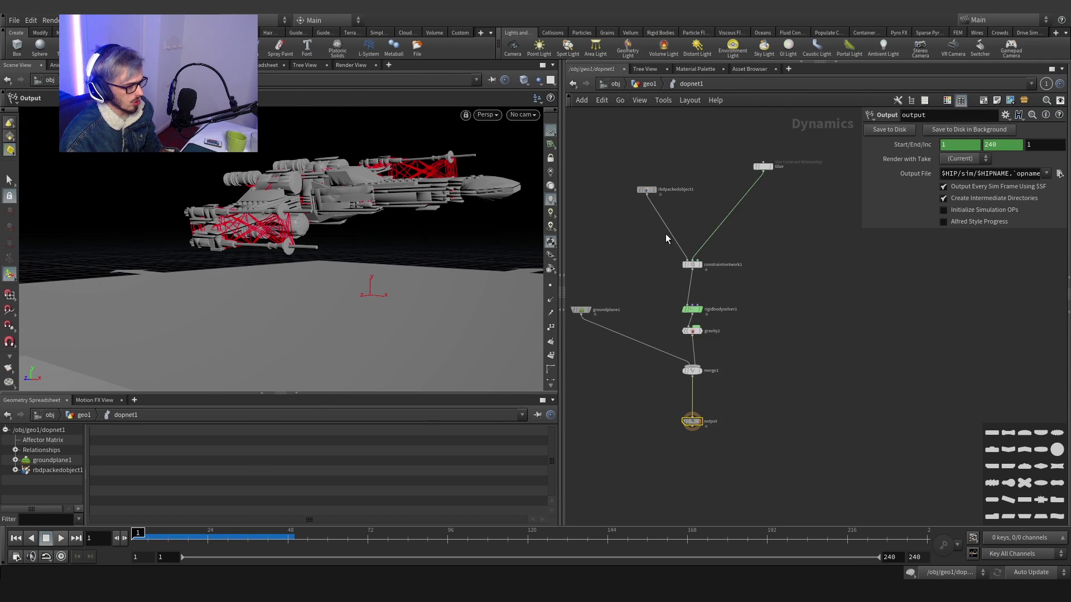
middle_drag(620, 217, 608, 260)
click(634, 230)
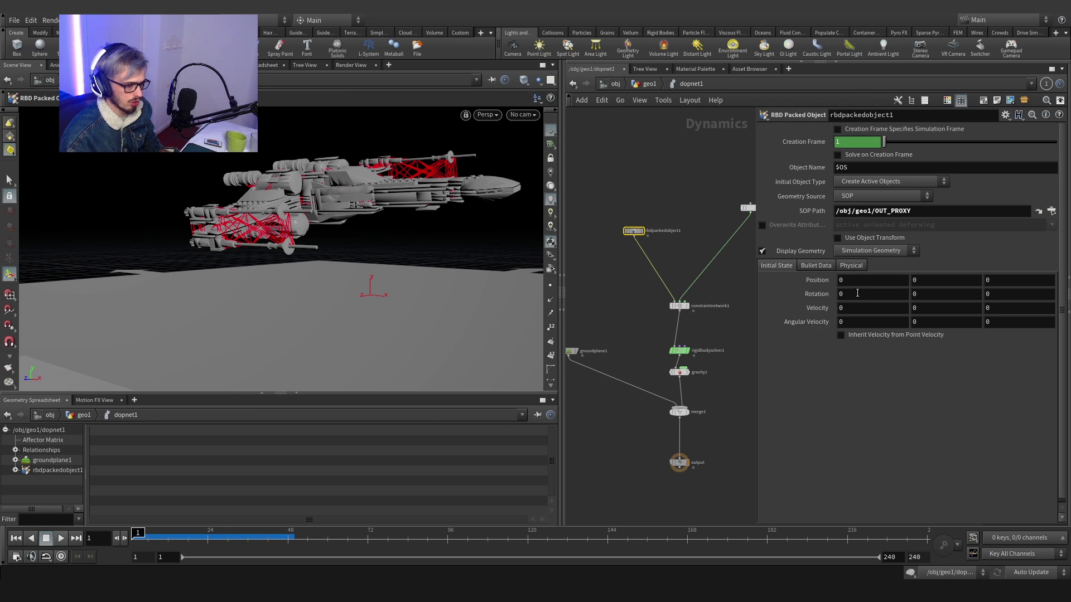
click(860, 308)
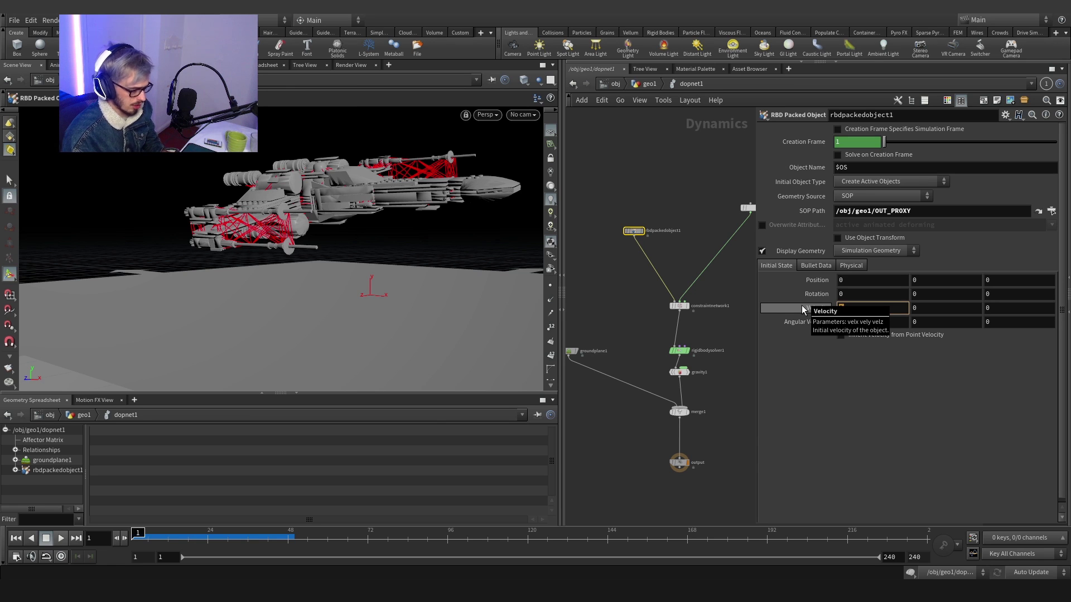
text(40)
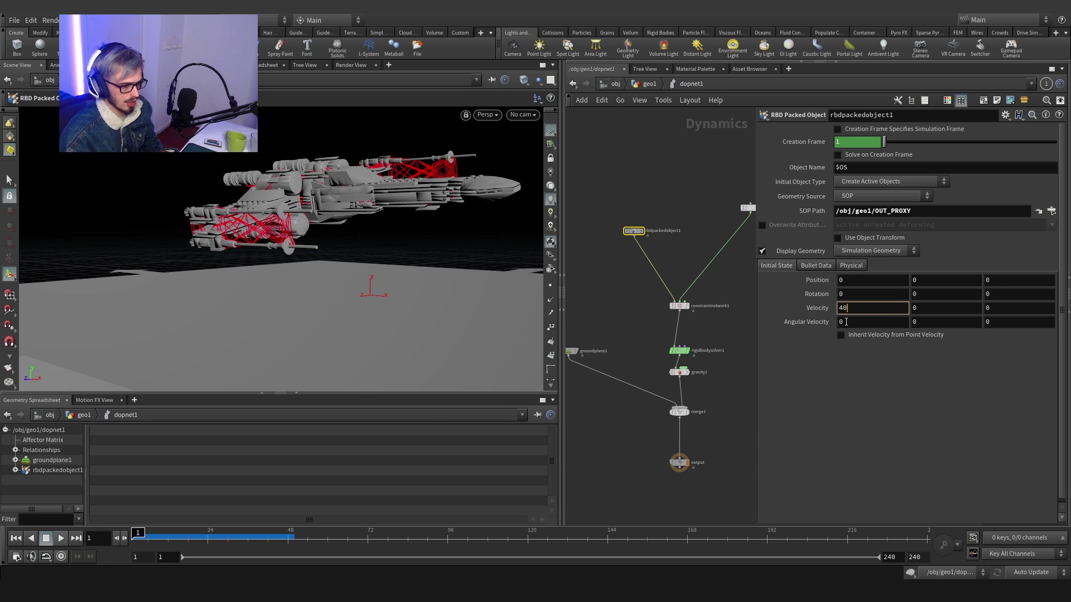
key(Tab)
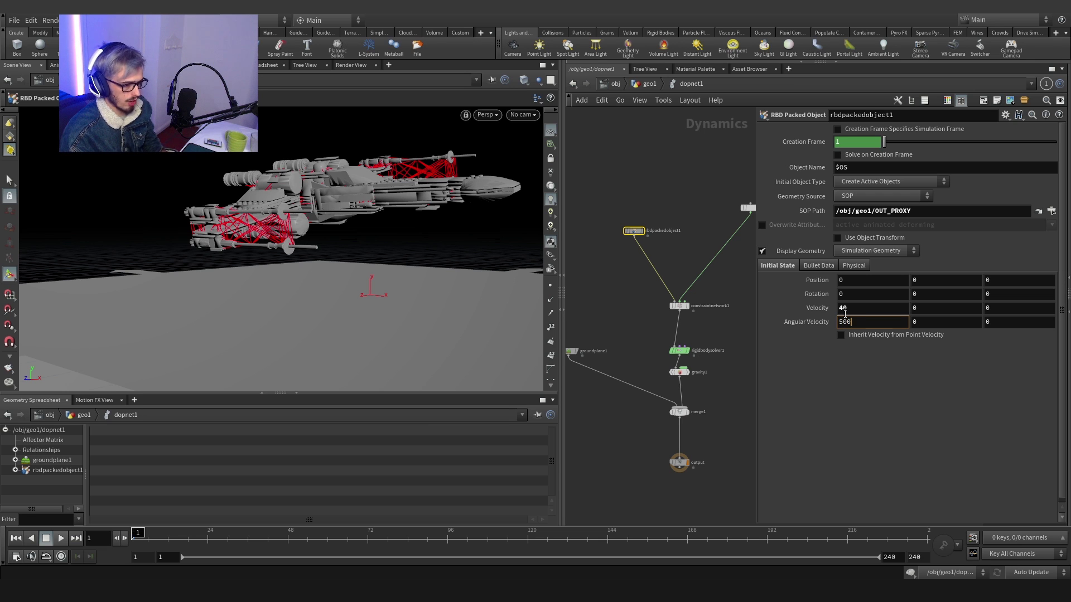
key(Return)
Step: Play the simulation to about frame 30 from a wider view and examine how the spaceship breaks apart
scroll(407, 208, down, 4)
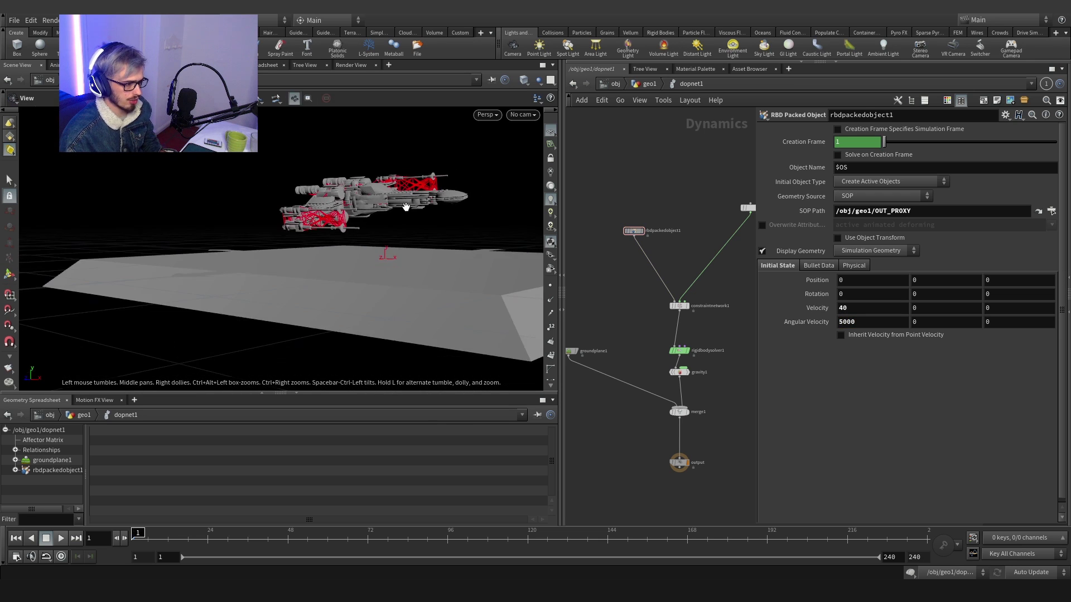
alt+middle_drag(407, 207, 236, 233)
alt+drag(236, 233, 266, 291)
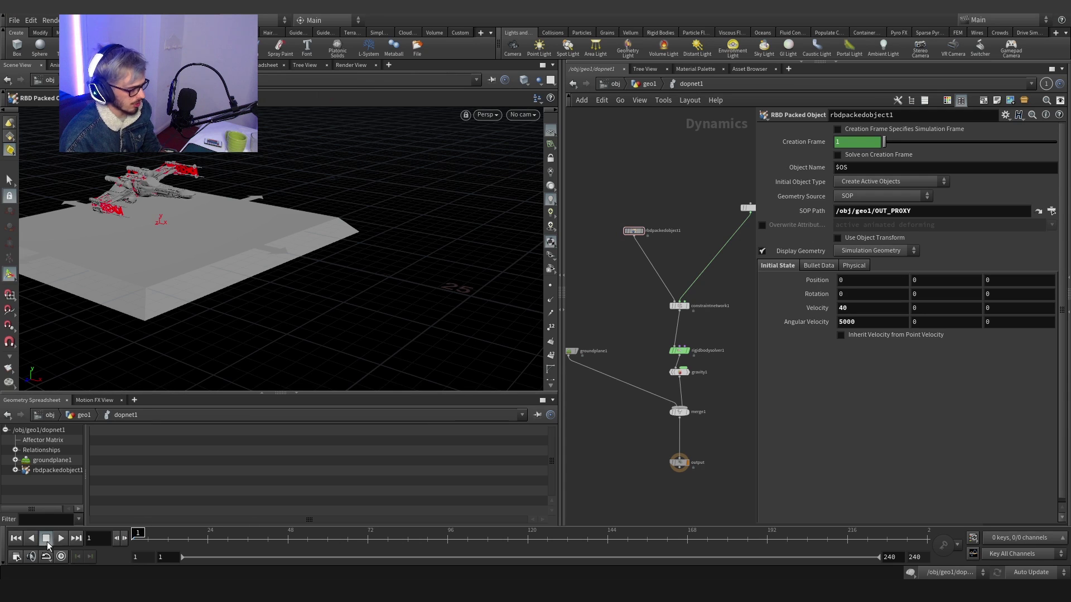
click(62, 541)
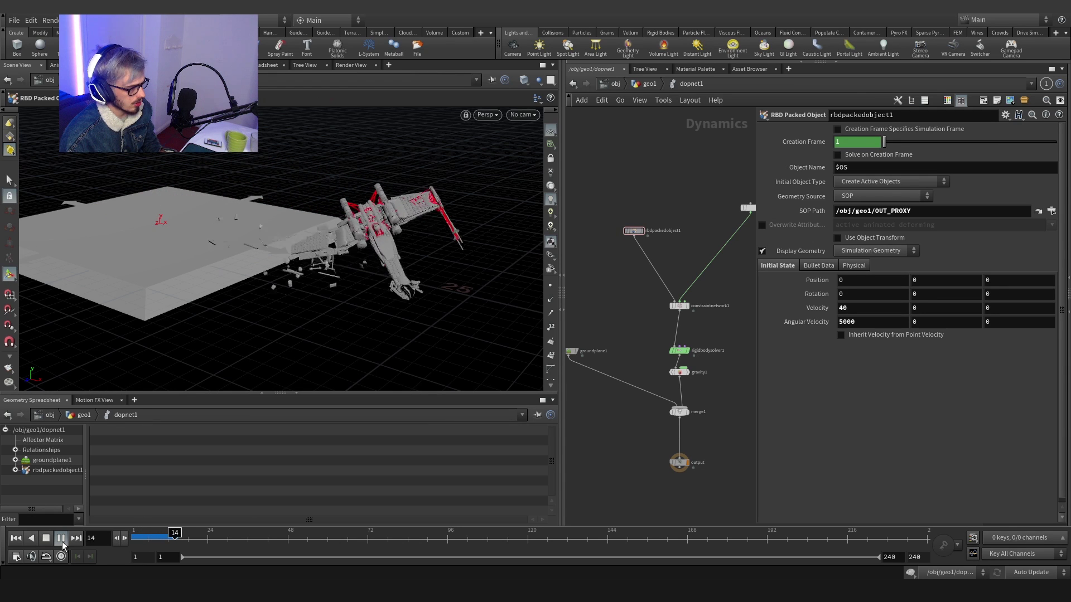
click(62, 541)
alt+drag(424, 296, 494, 257)
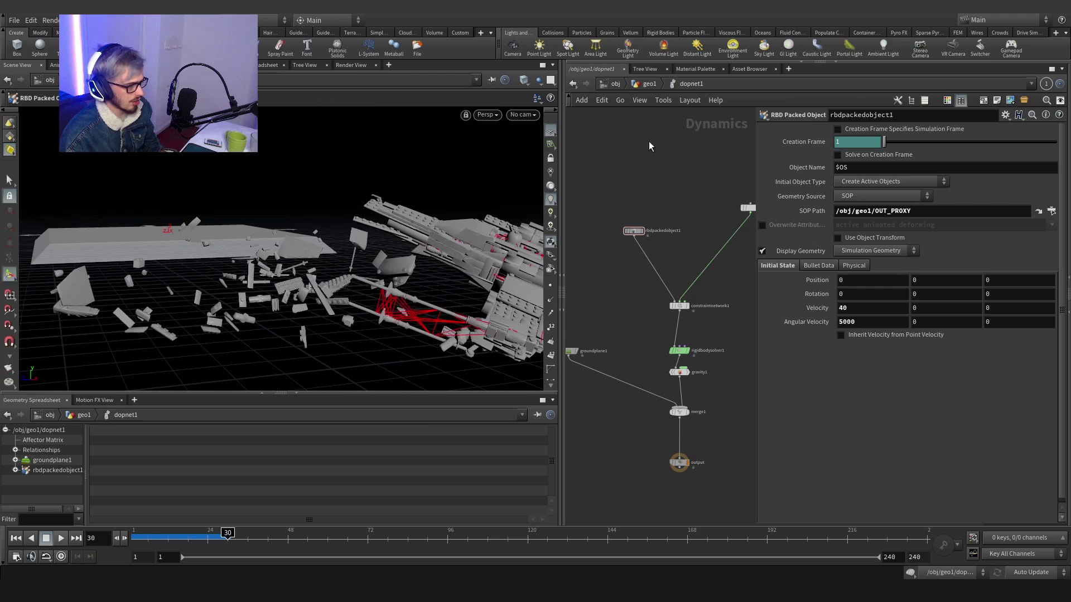
Step: Return to geo1, display dopnet1 and restrict its merged objects to rbd*
click(649, 84)
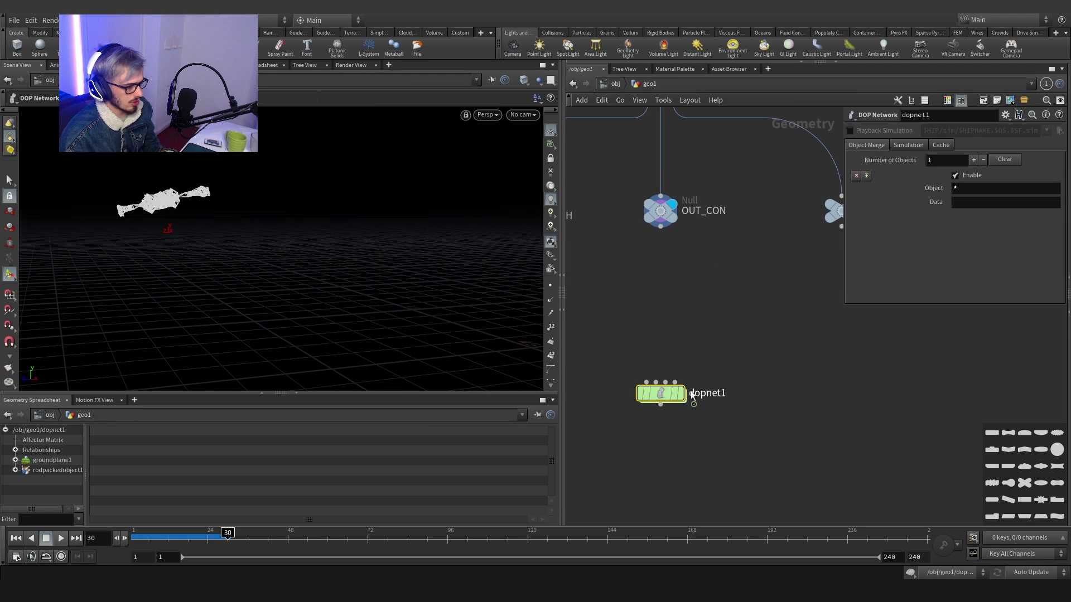
click(682, 393)
click(901, 147)
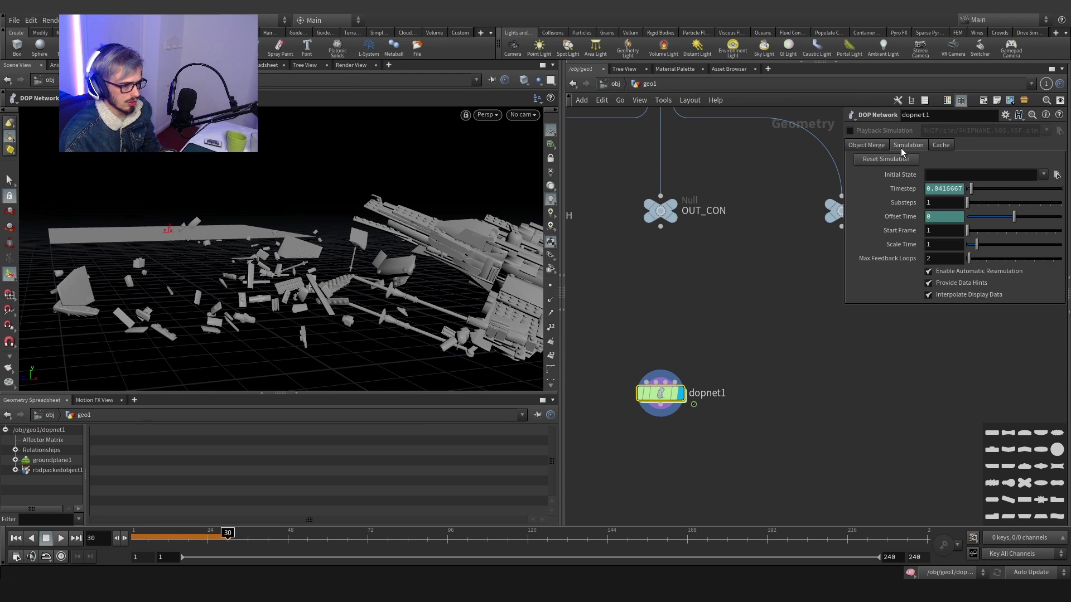
click(884, 148)
click(960, 189)
text(rbd*)
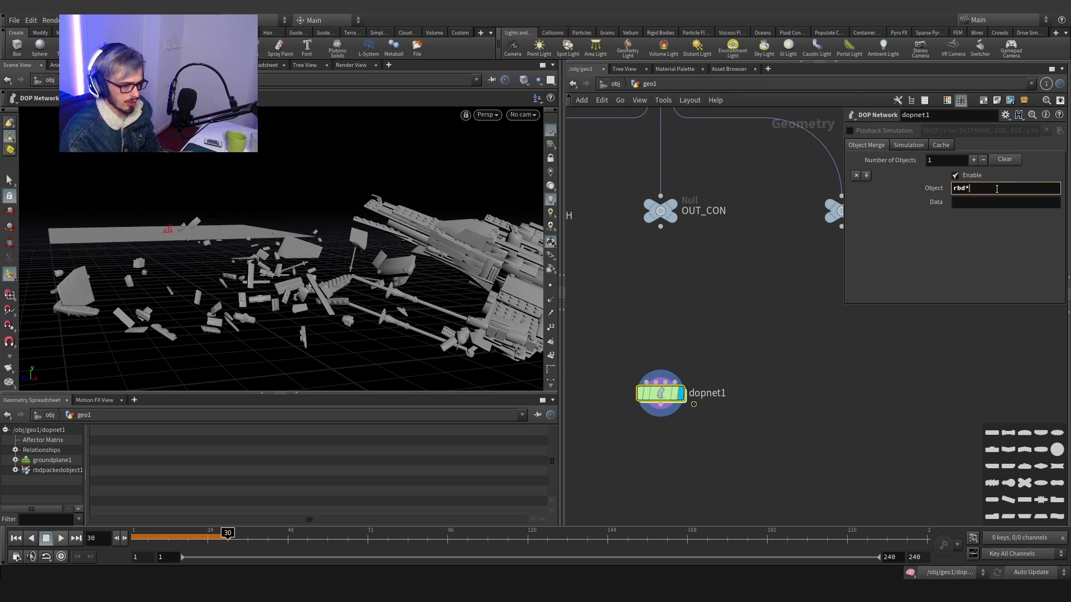
key(Return)
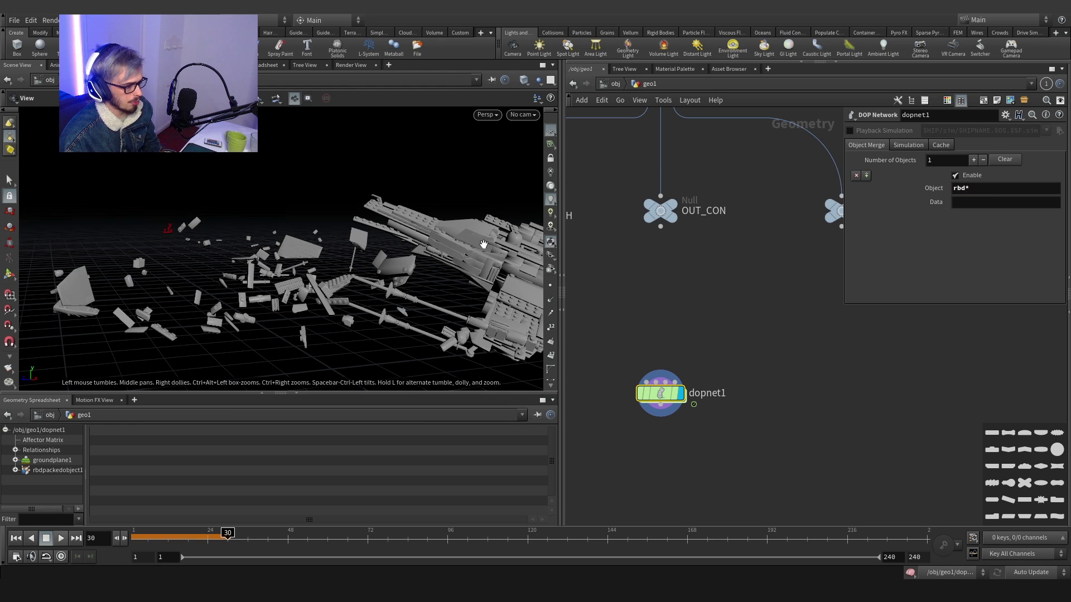
Step: Inspect the simulated proxy pieces up close and add an Extract All Points node after dopnet1
alt+drag(483, 246, 466, 270)
scroll(474, 229, up, 5)
alt+drag(453, 226, 443, 257)
middle_drag(651, 299, 729, 305)
scroll(639, 207, down, 3)
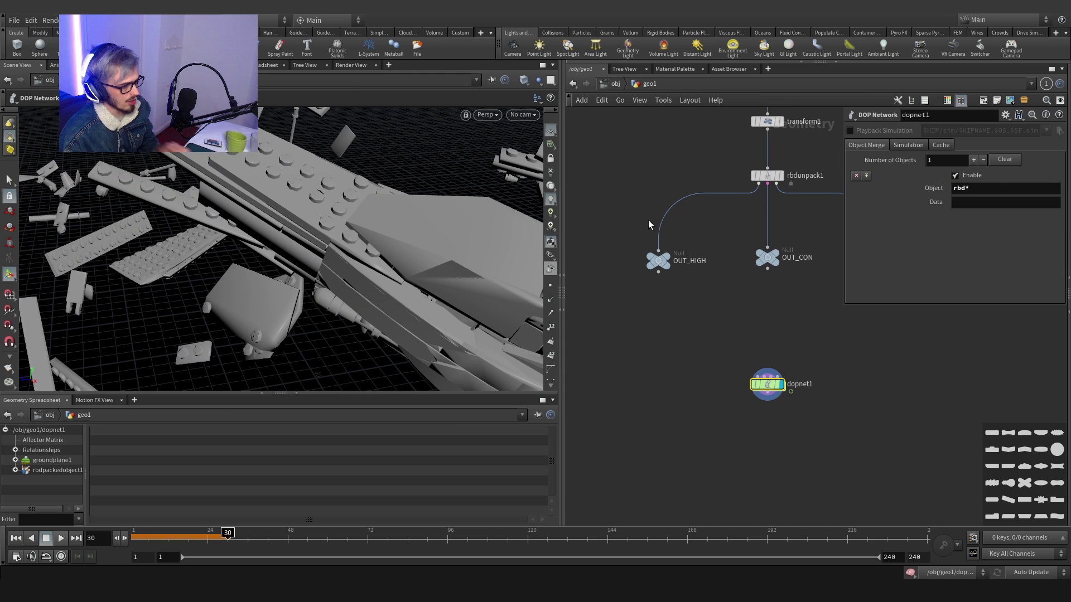
middle_drag(697, 346, 650, 200)
key(Tab)
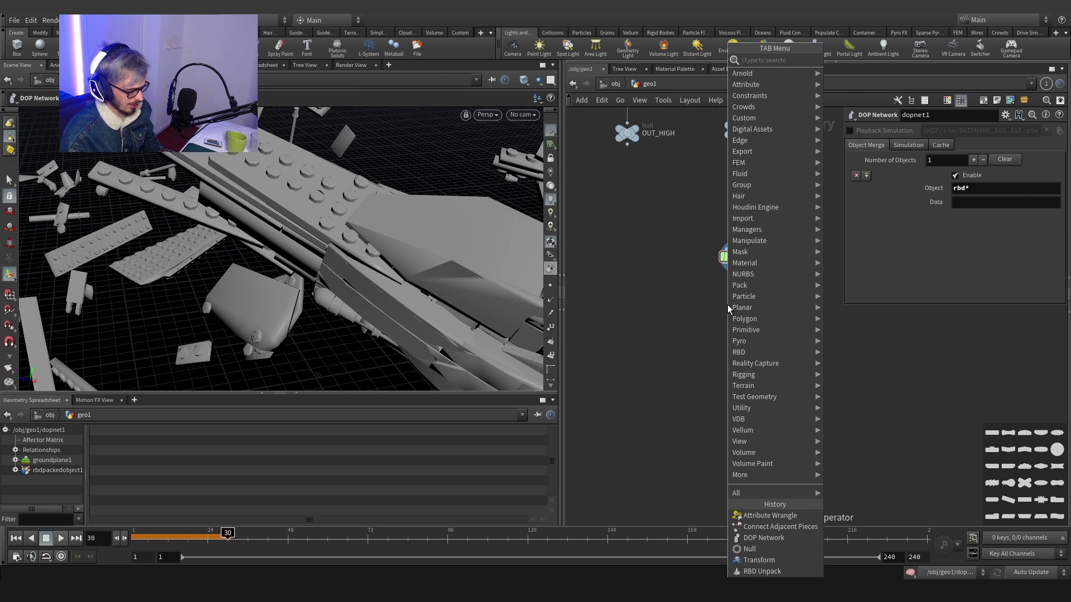
text(extrac)
key(Return)
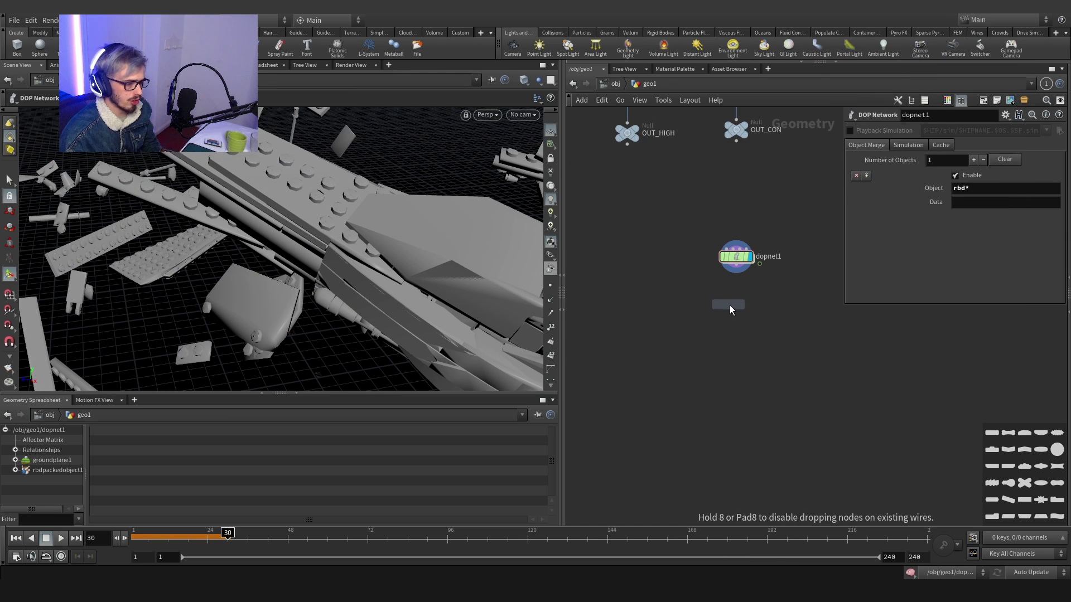
click(730, 305)
Step: Add a Transform Pieces node, wire OUT_HIGH and the extracted points into its first two inputs, and display it
key(Tab)
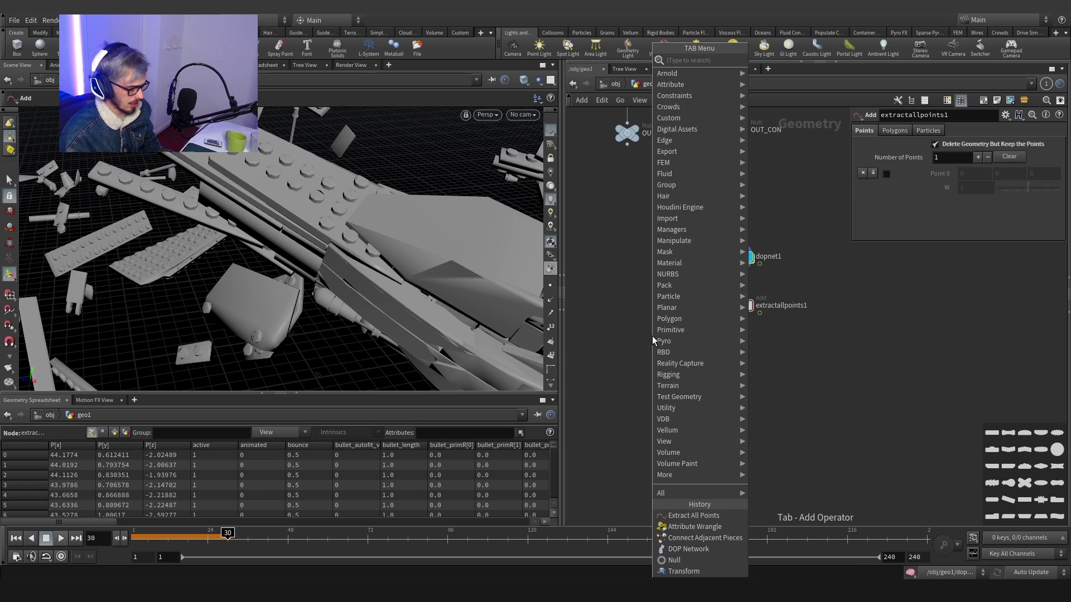
text(transfor)
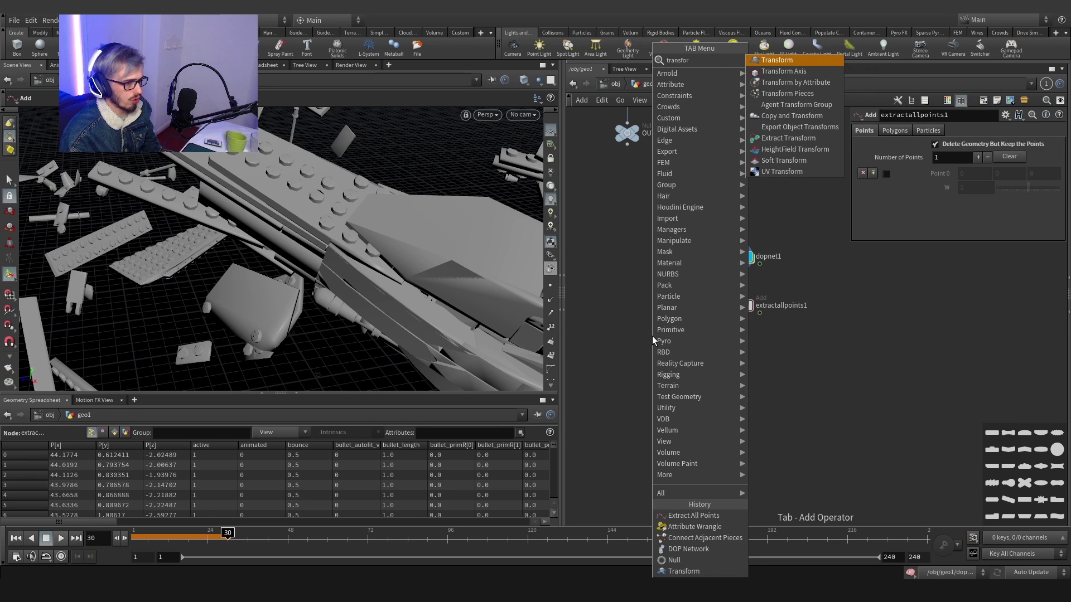
text(m p)
key(Return)
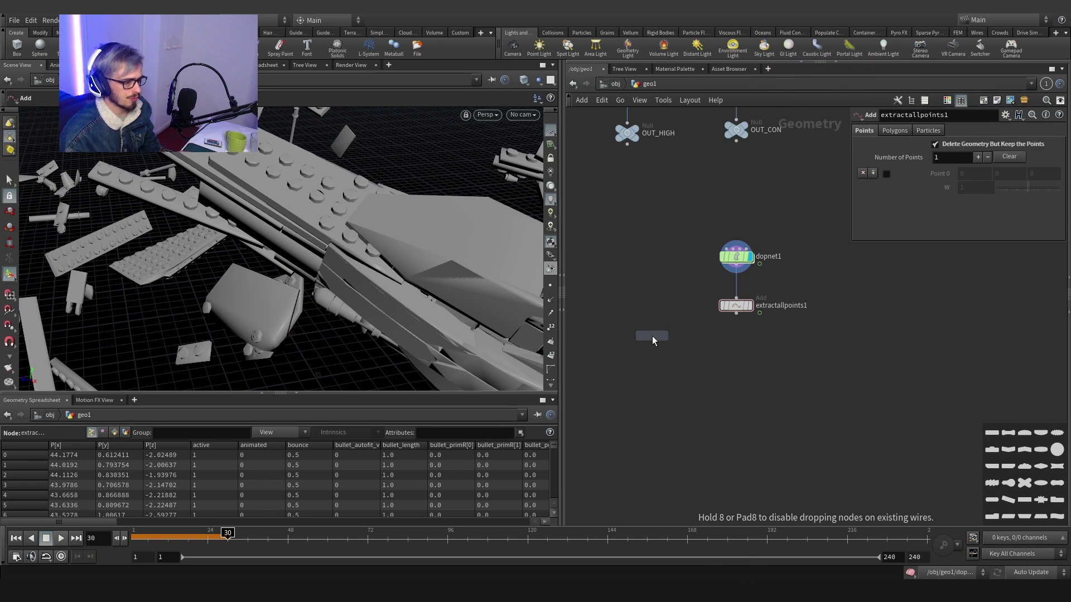
click(667, 368)
click(627, 145)
click(659, 359)
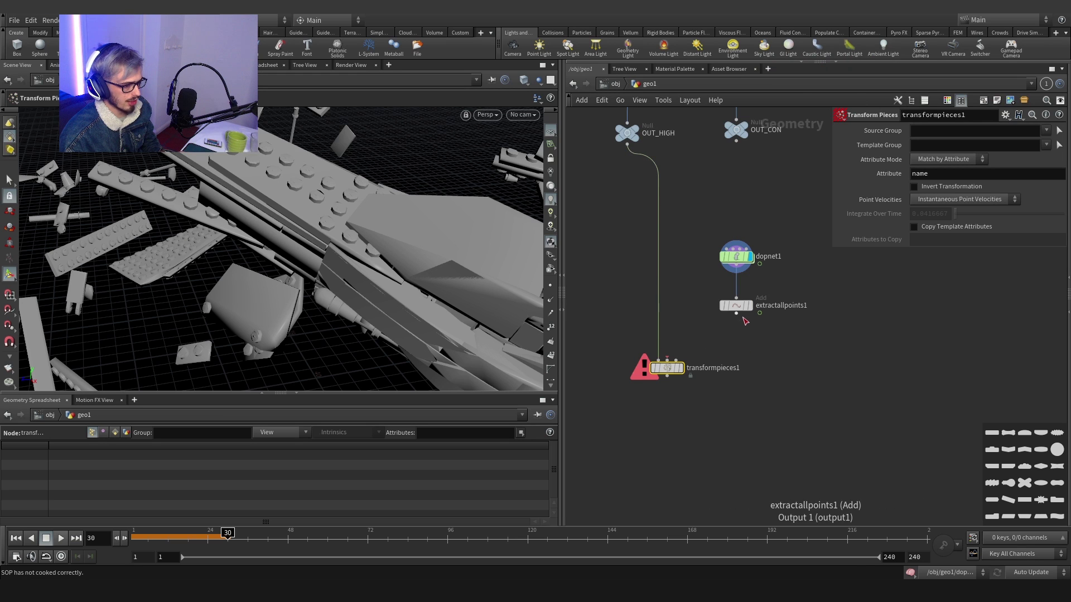
click(736, 313)
click(681, 372)
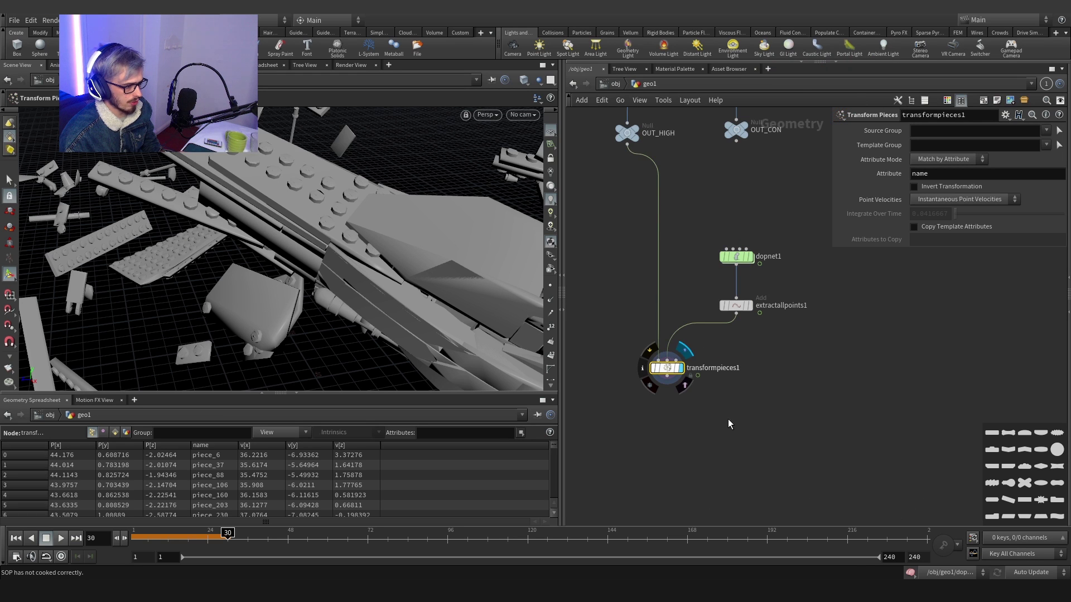
Step: Examine the transformed high-resolution pieces and read their full path attribute values in the geometry spreadsheet
drag(379, 264, 340, 262)
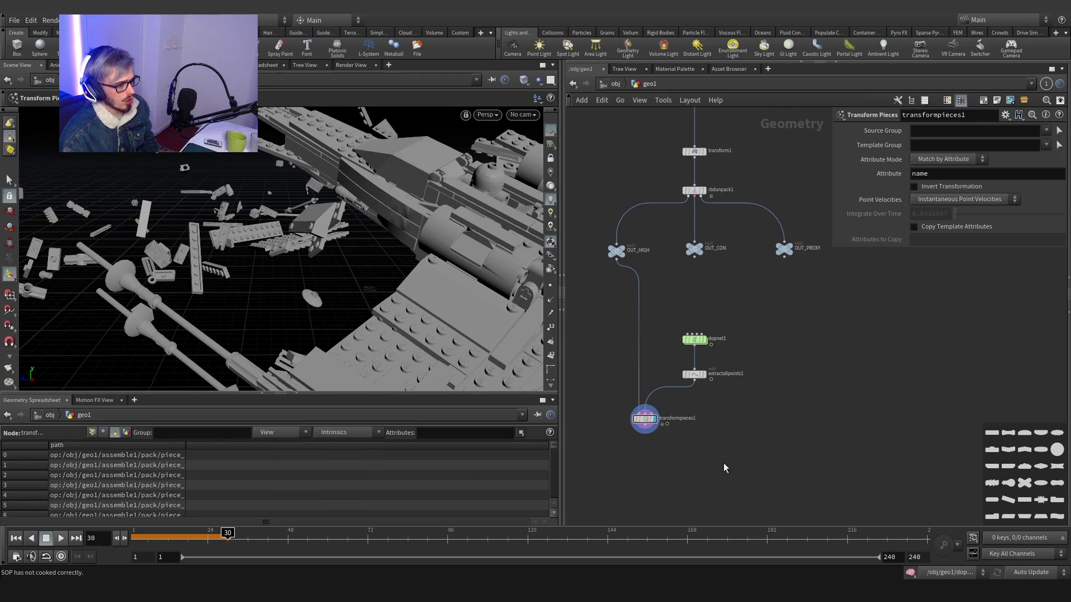
drag(715, 461, 638, 418)
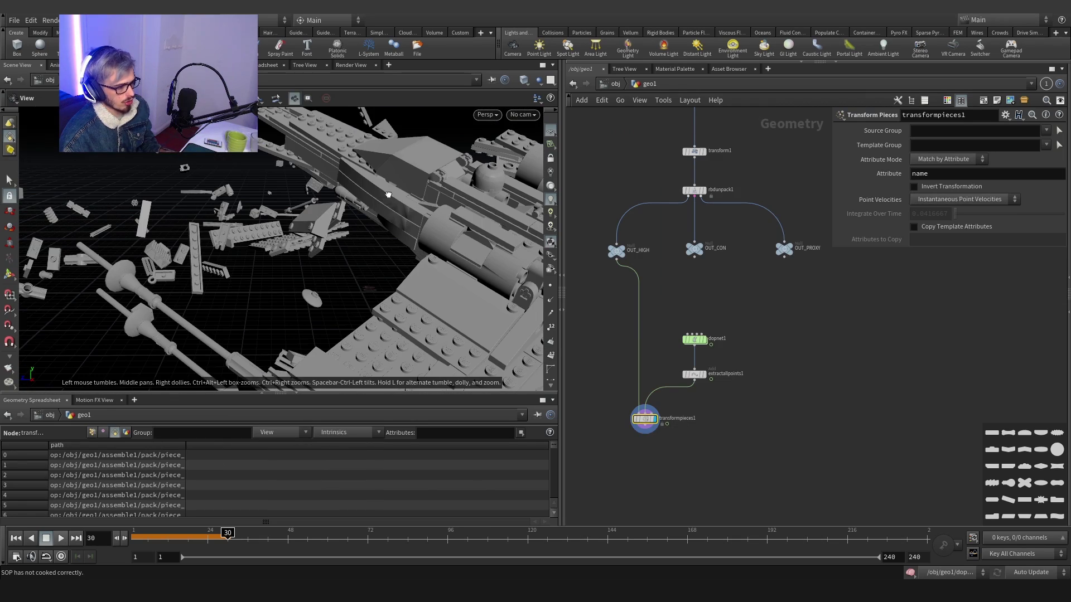
drag(389, 196, 462, 182)
key(Return)
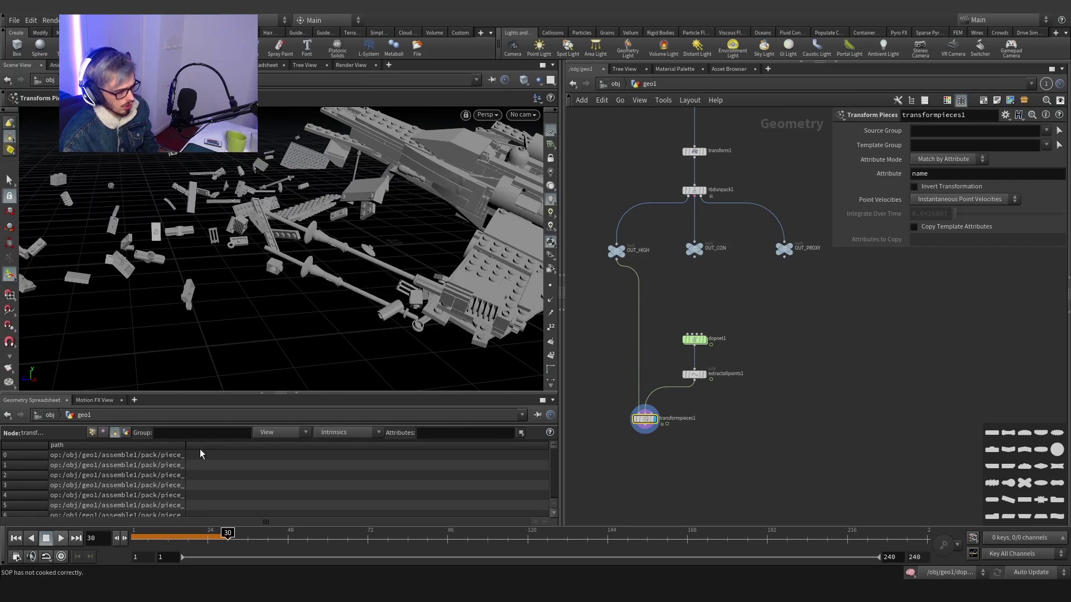
drag(185, 448, 246, 448)
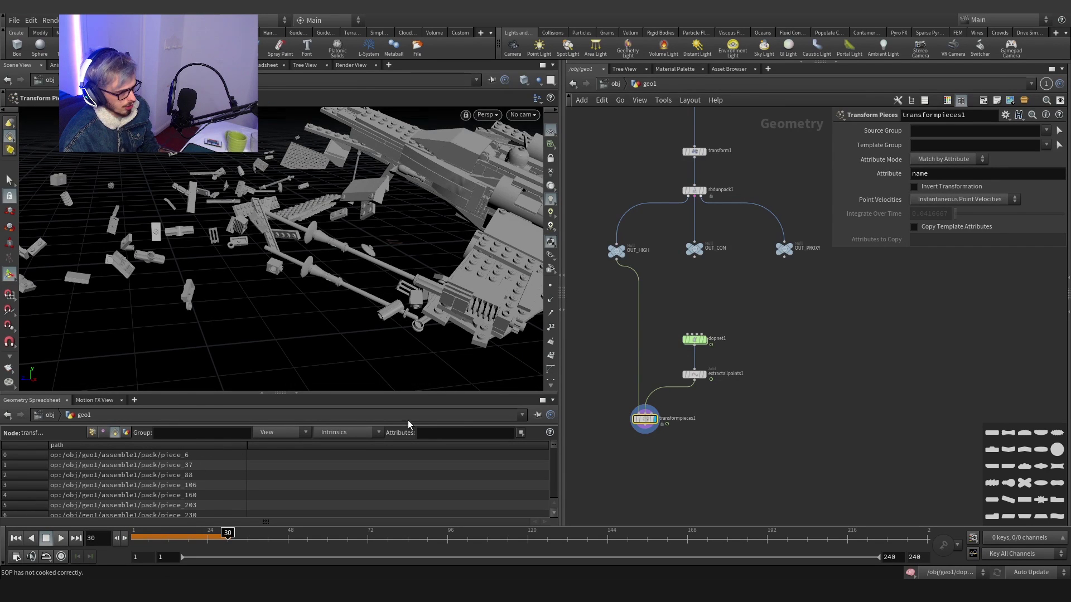
Step: Set assemble1 to transfer the path attribute and review the resulting piece paths in the spreadsheet
middle_drag(674, 265, 667, 455)
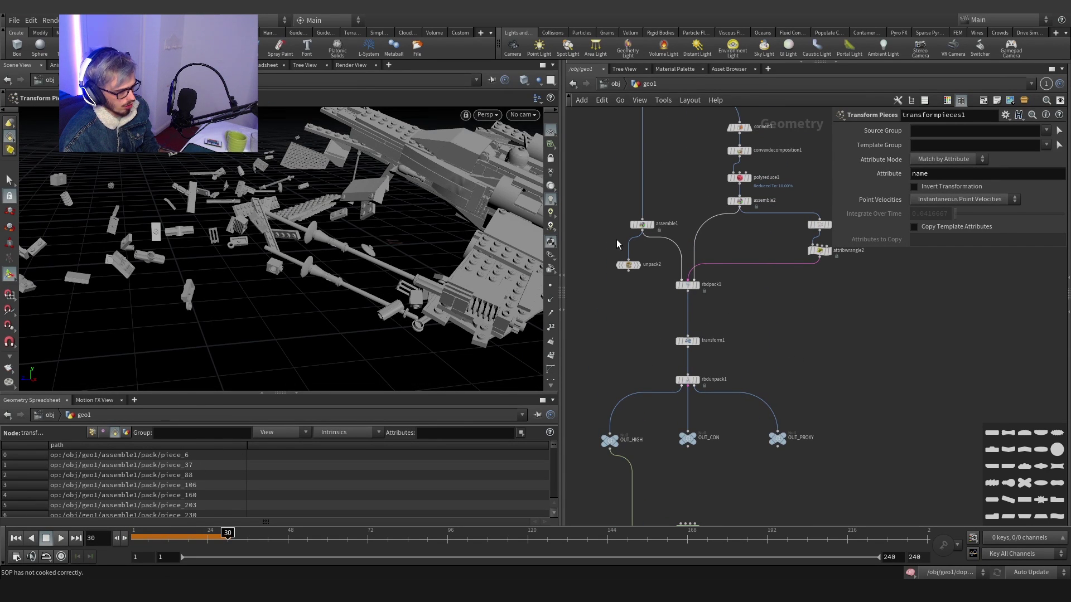
click(641, 224)
click(1058, 248)
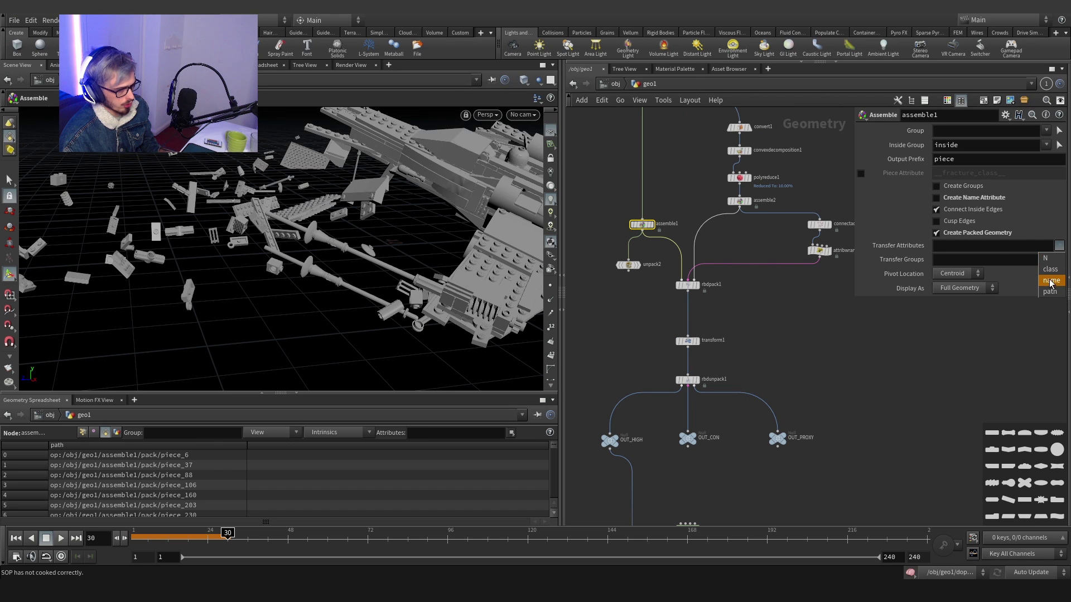
click(1050, 291)
drag(248, 443, 277, 445)
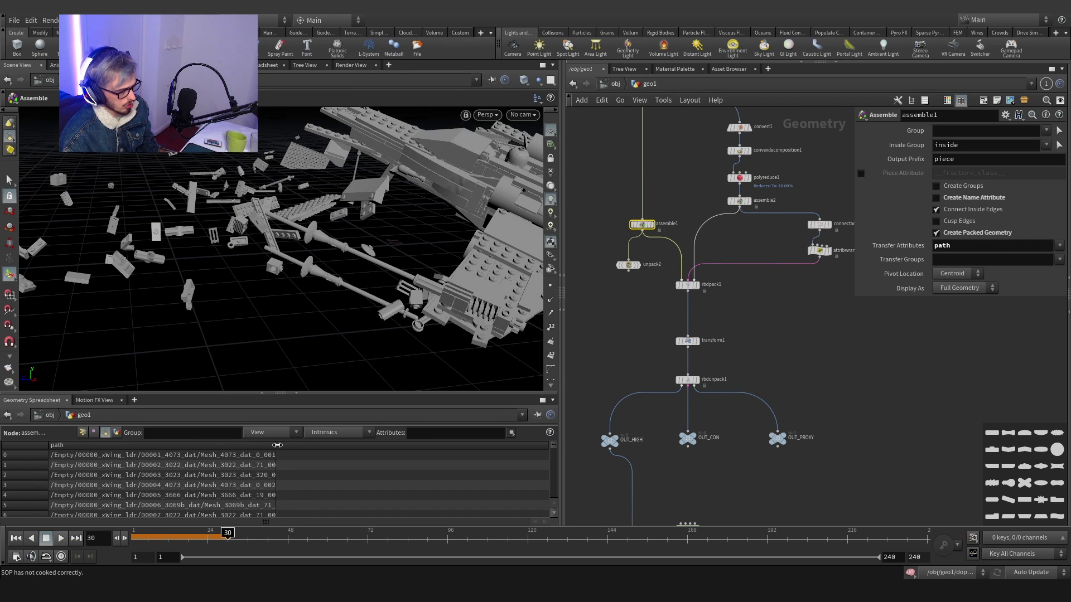
scroll(221, 473, down, 11)
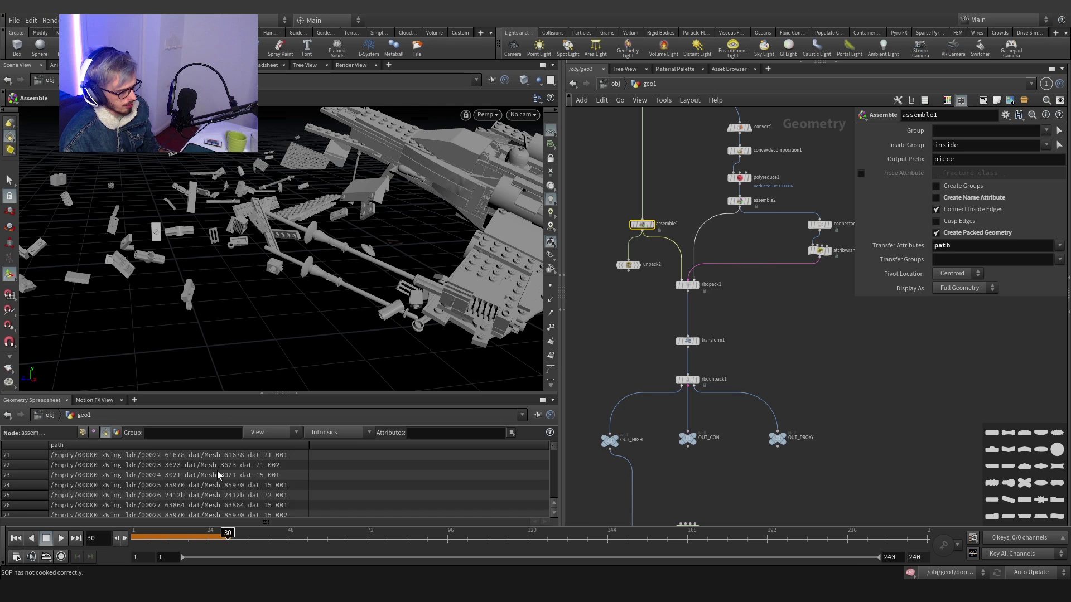
scroll(220, 474, down, 6)
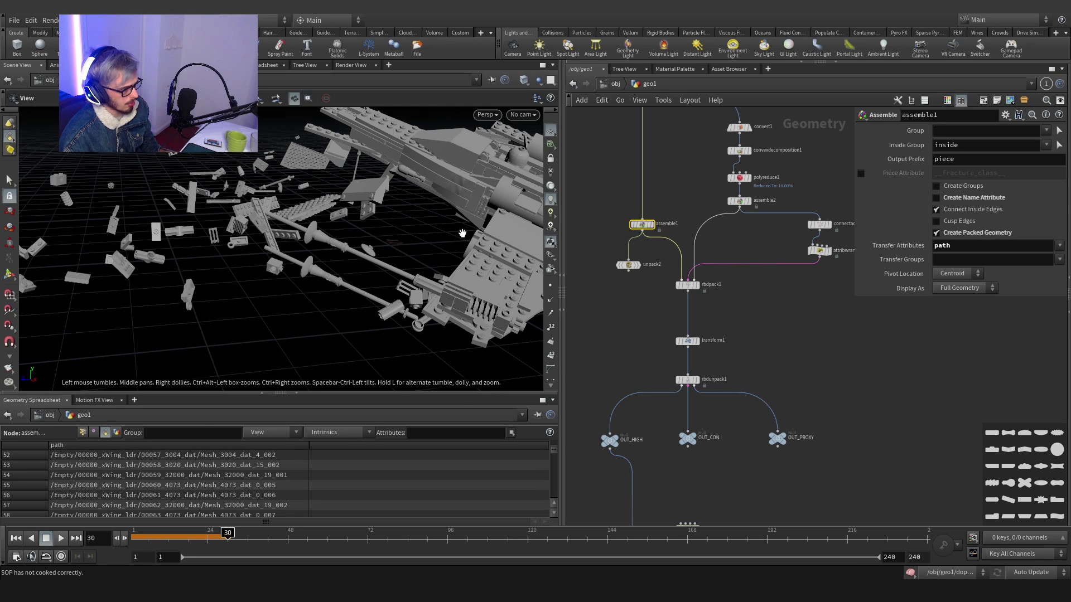
Step: Add a ROP Alembic Output node connected below transformpieces1
alt+middle_drag(462, 232, 443, 247)
alt+drag(443, 248, 441, 206)
scroll(661, 314, down, 5)
middle_drag(654, 316, 667, 234)
scroll(686, 386, up, 7)
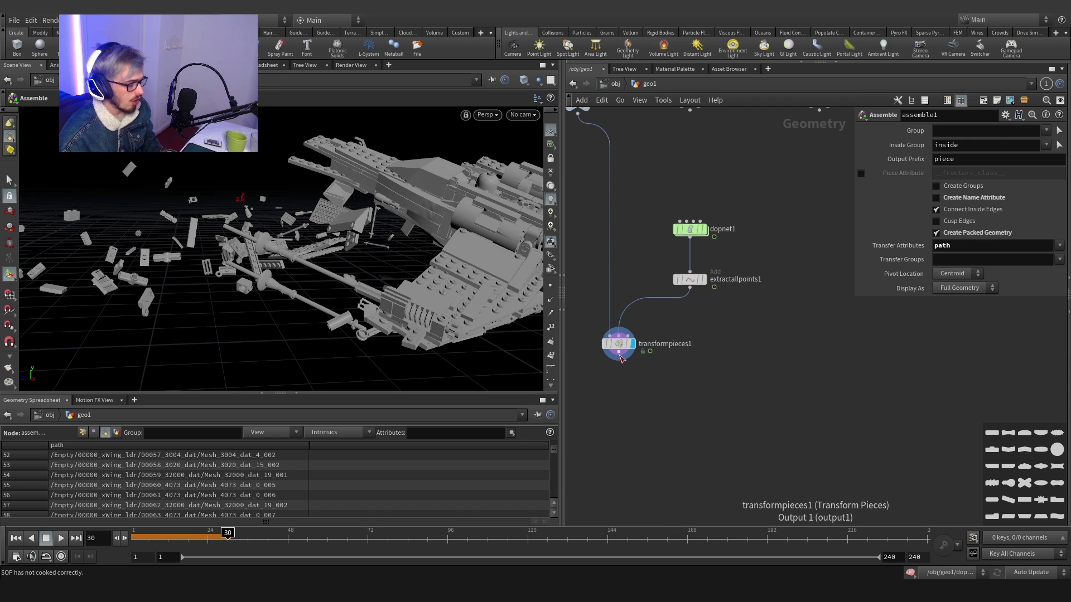
key(Tab)
text(expo)
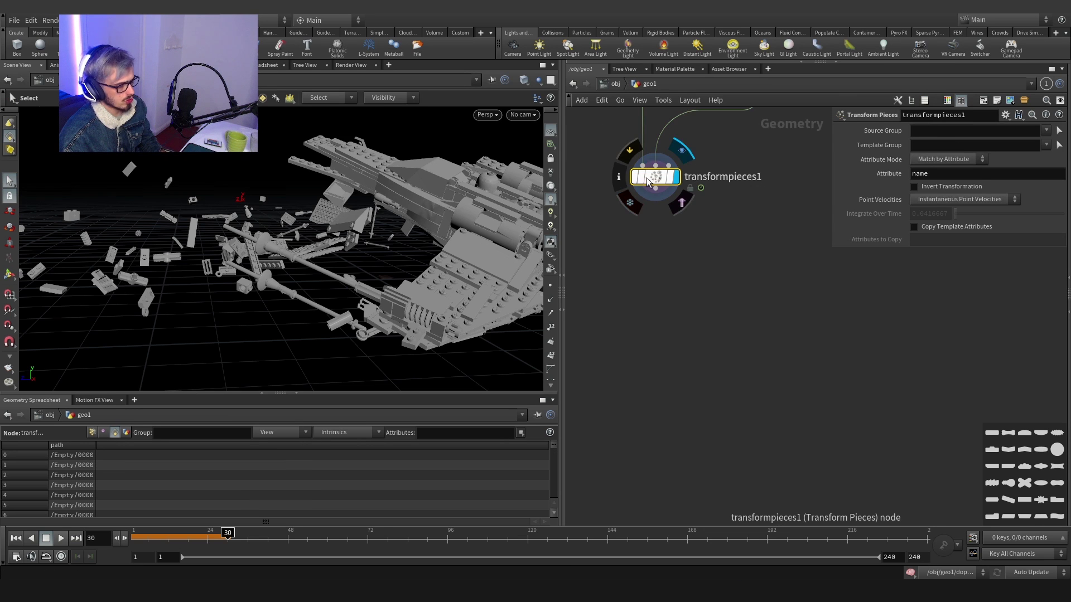
key(Tab)
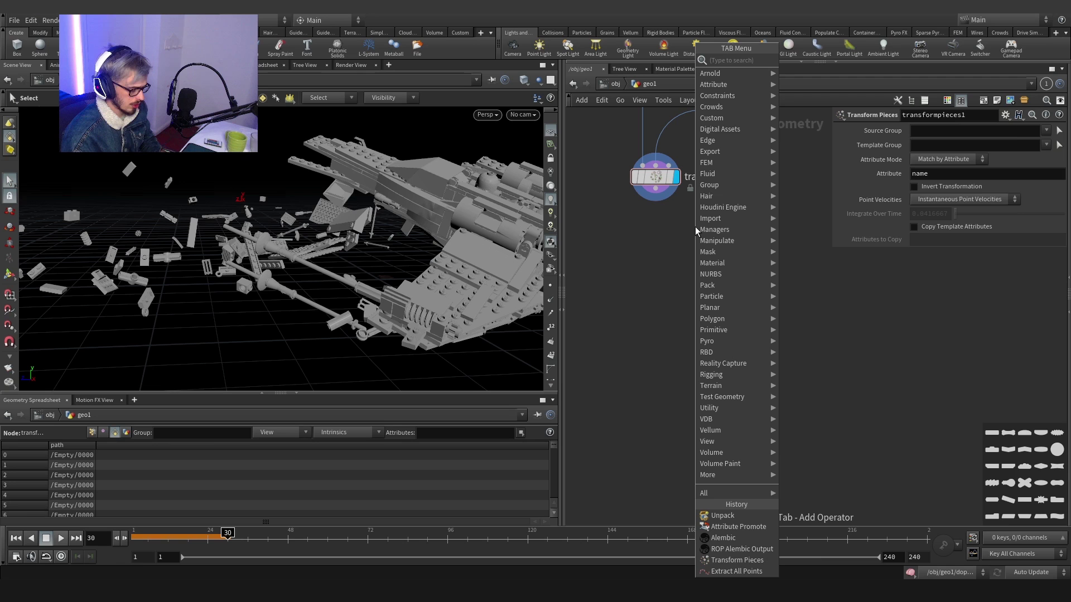
text(rop a)
key(Return)
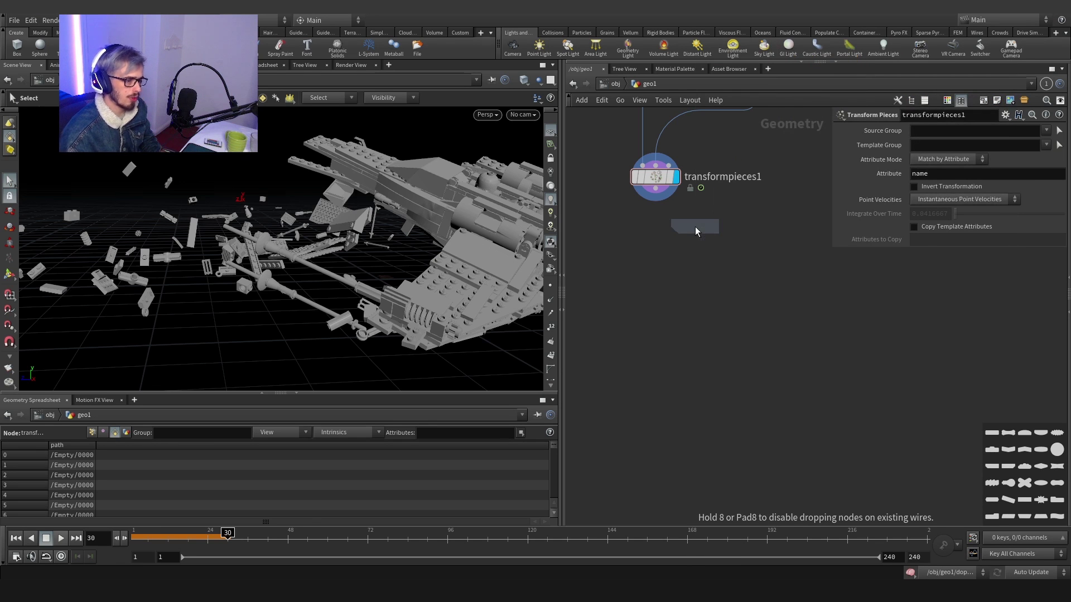
click(658, 272)
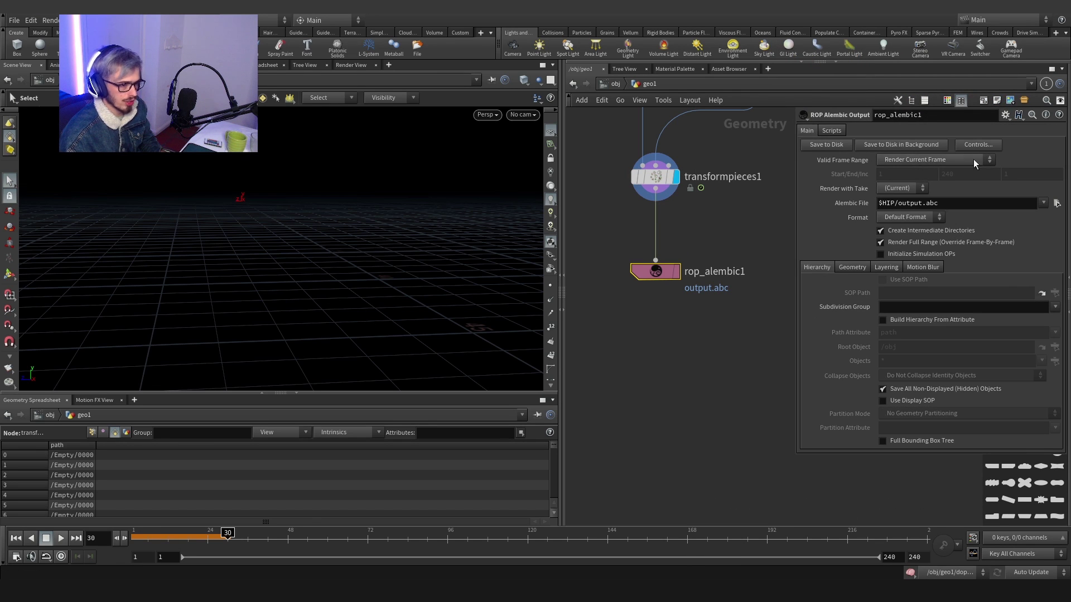
Step: Apply the preset with the $HIP/cache/$OS/$OS.abc path and Ogawa format to rop_alembic1, and set its frame range to Render Current Frame
click(1004, 114)
click(952, 343)
click(935, 161)
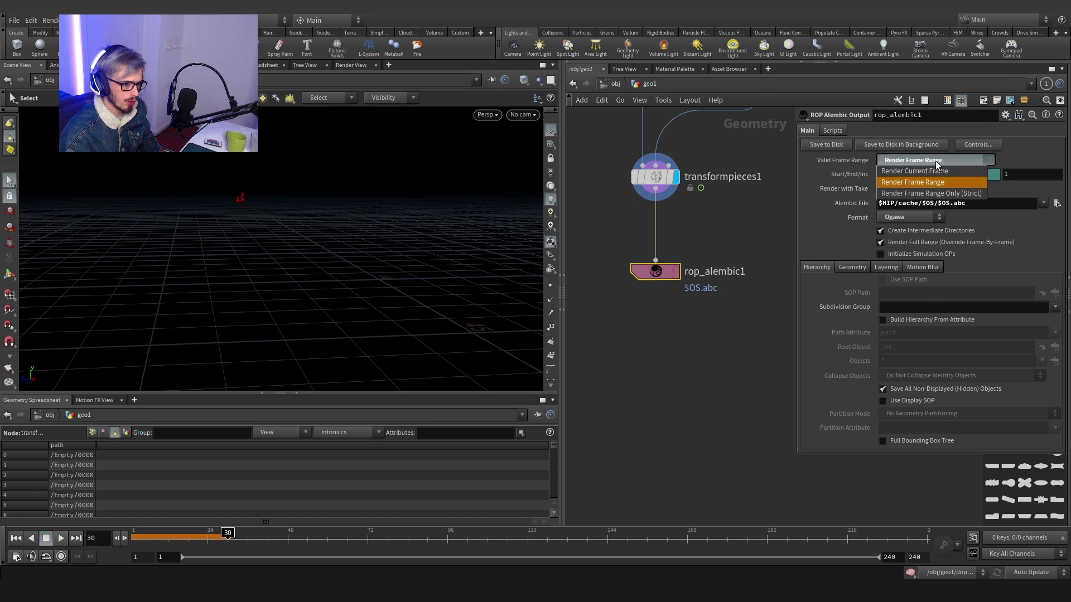
click(941, 170)
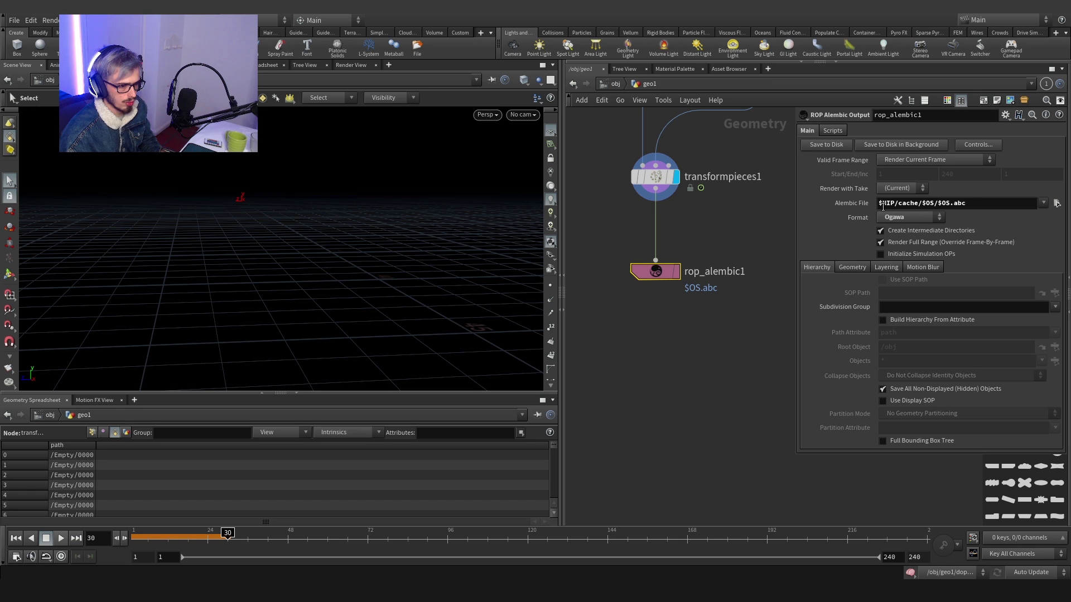
Step: Rename the ROP Alembic Output node as test3 and tidy the network layout
double_click(888, 204)
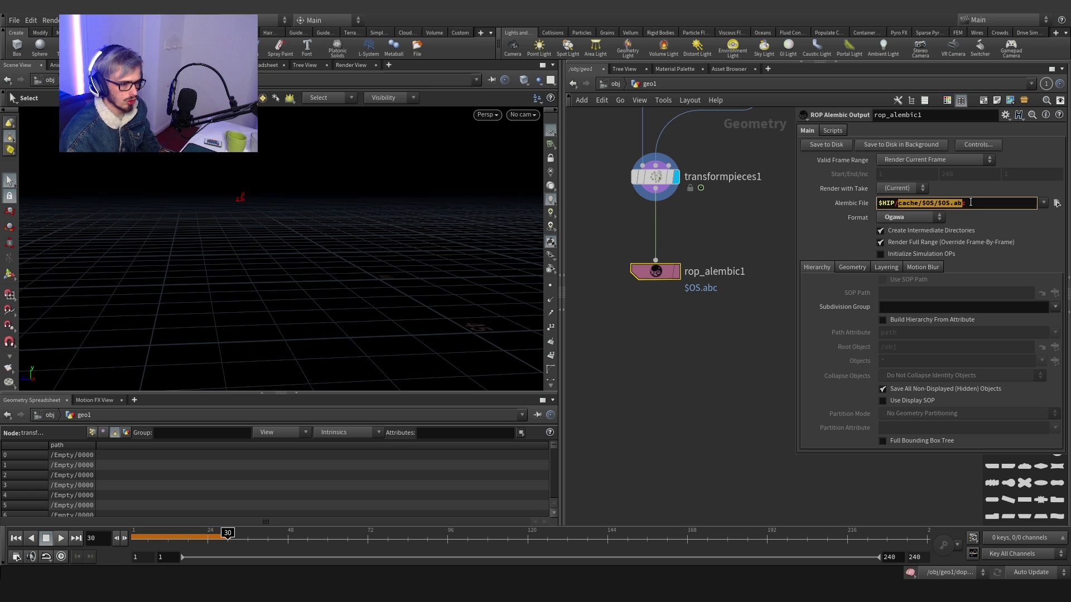
key(F2)
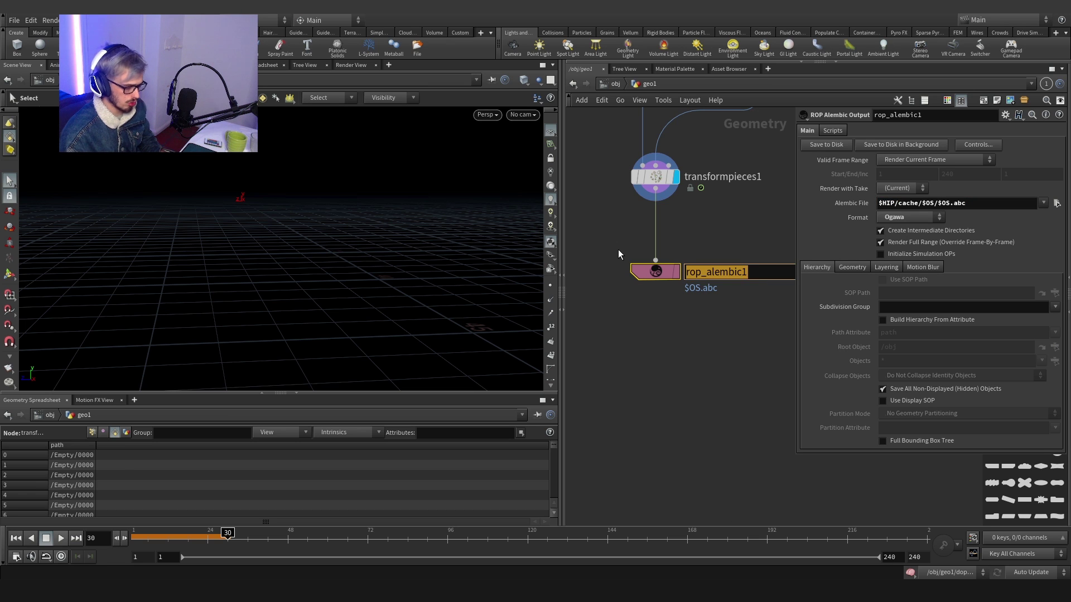
text(test3)
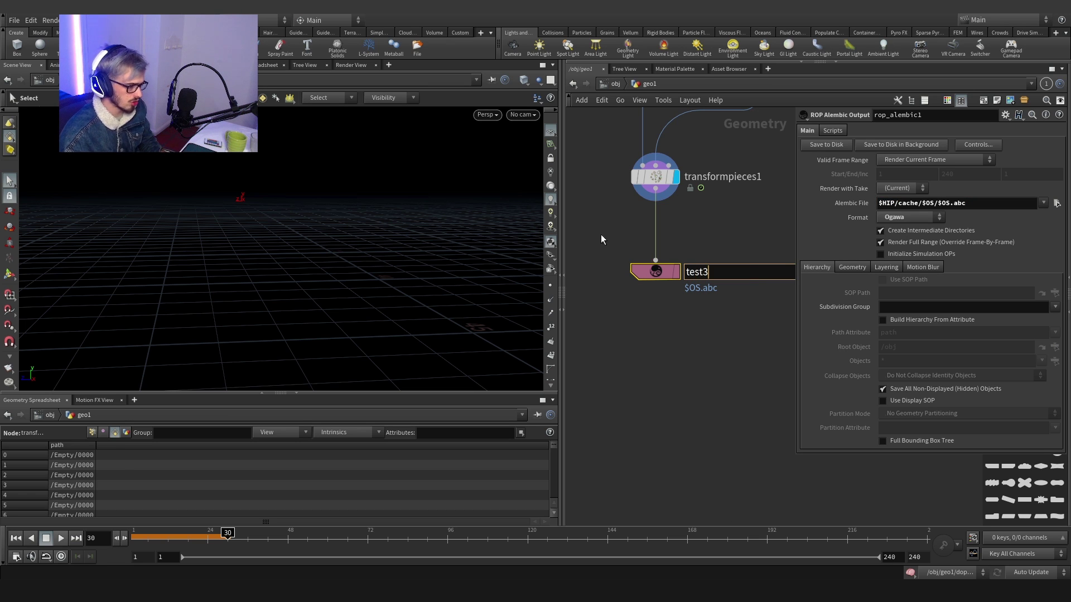
key(Return)
key(l)
Step: Insert an Unpack node between transformpieces1 and test3, and display it
key(Tab)
text(unp)
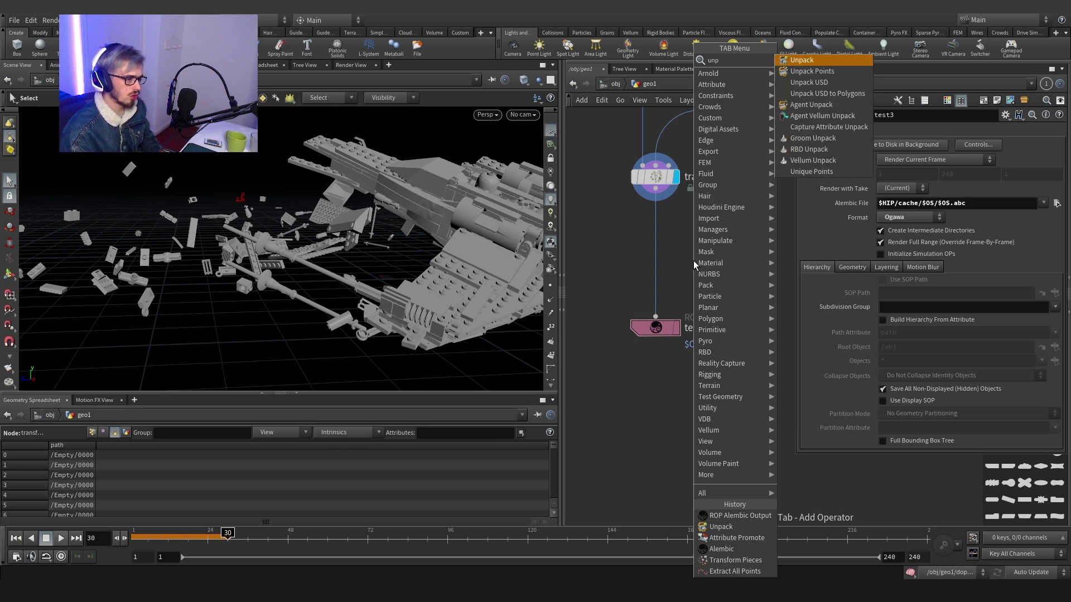
key(Return)
click(694, 260)
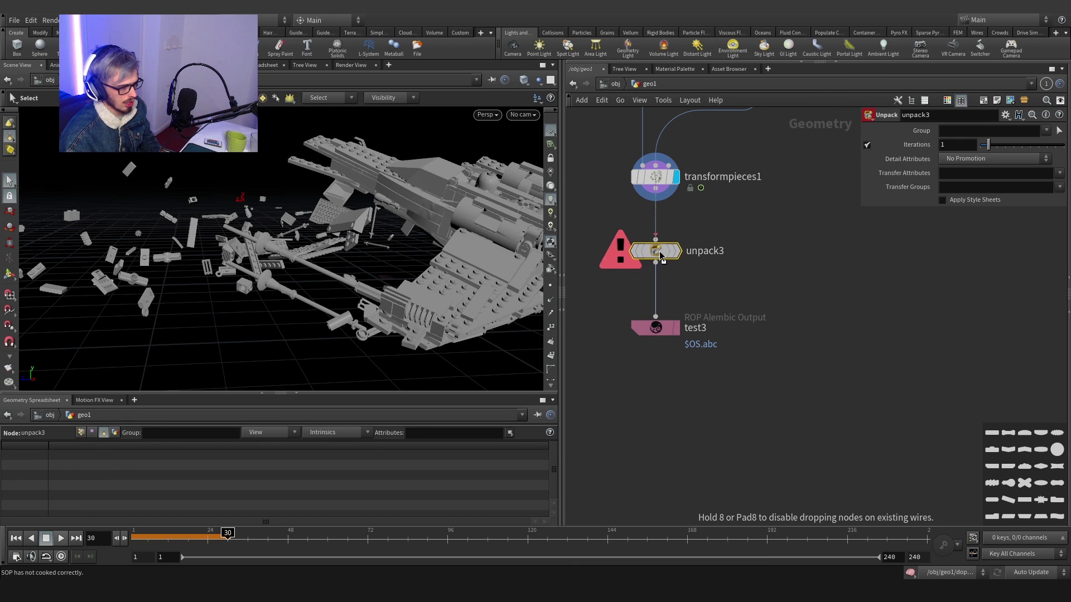
drag(730, 221, 626, 262)
mouse_move(664, 253)
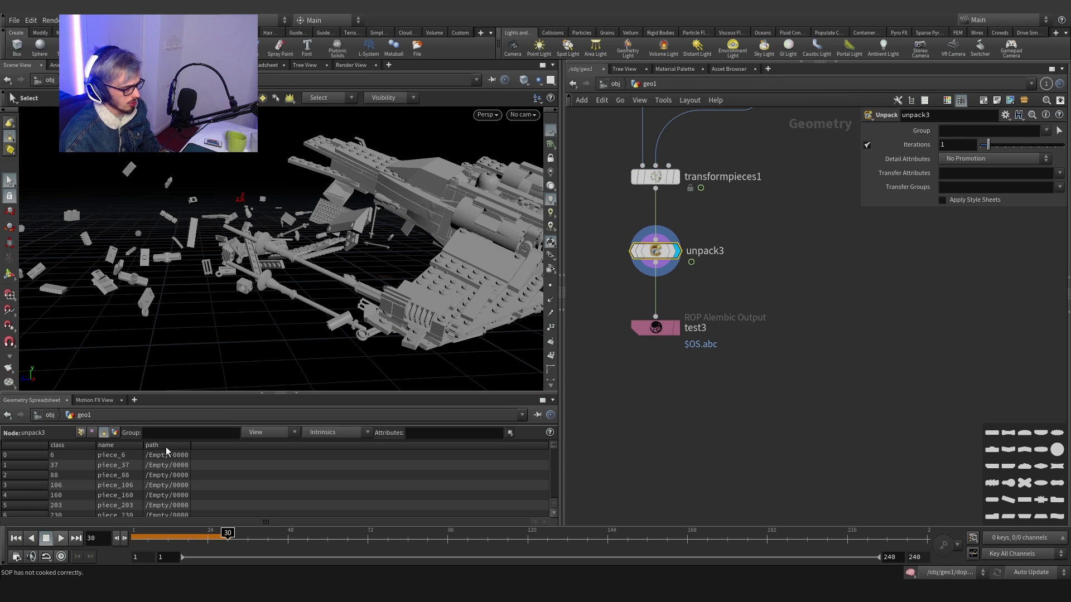
Step: Examine the full path attribute values of the unpacked pieces and their point attributes in the geometry spreadsheet
drag(188, 446, 405, 447)
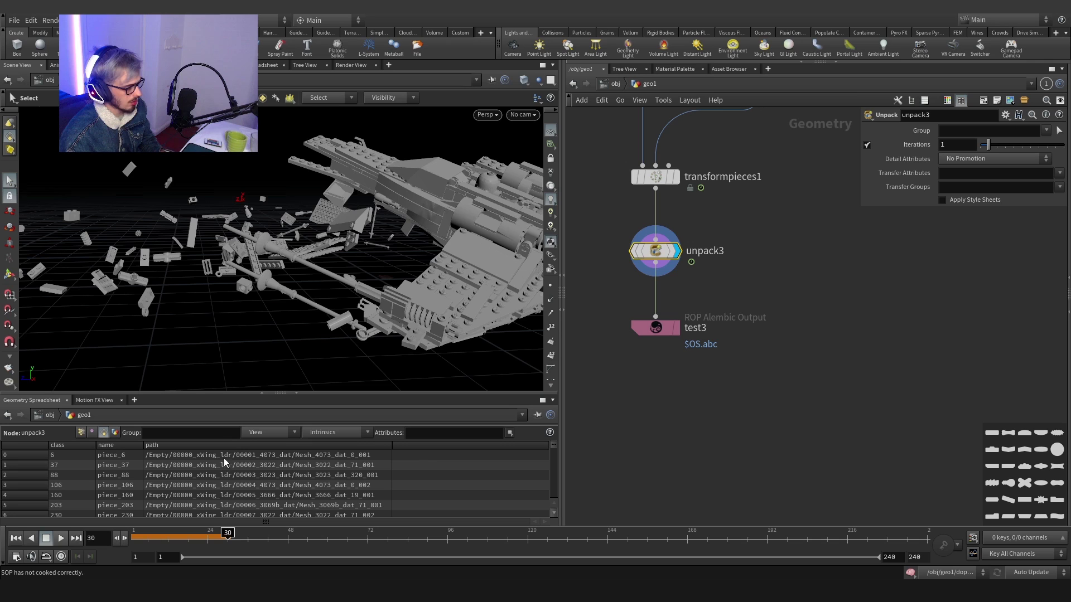
click(82, 433)
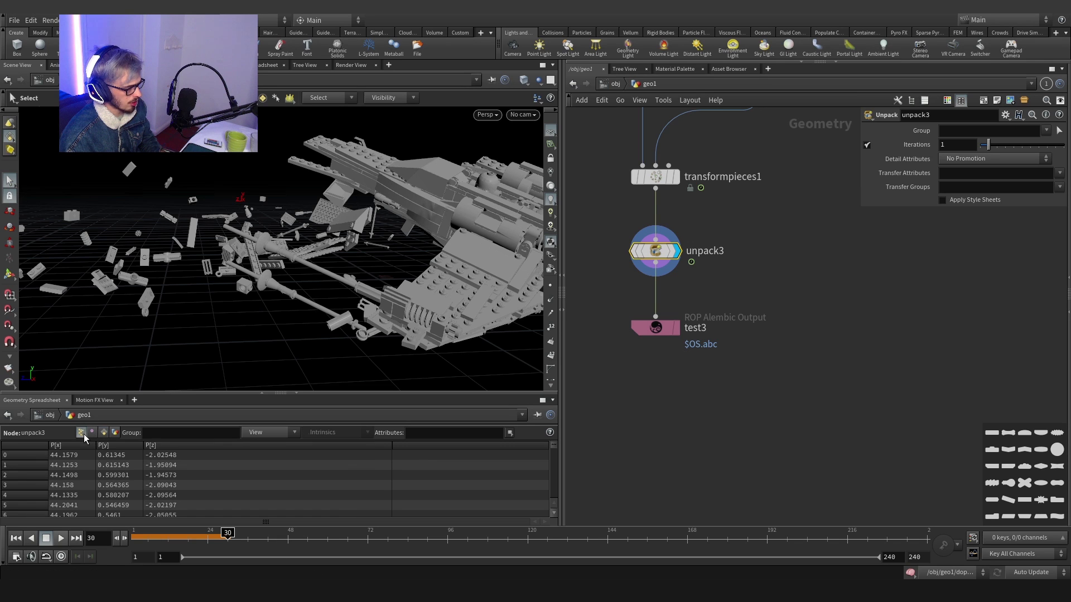
click(115, 433)
Step: Save the test3 Alembic to disk, then add an Alembic node below test3 and display it
click(655, 327)
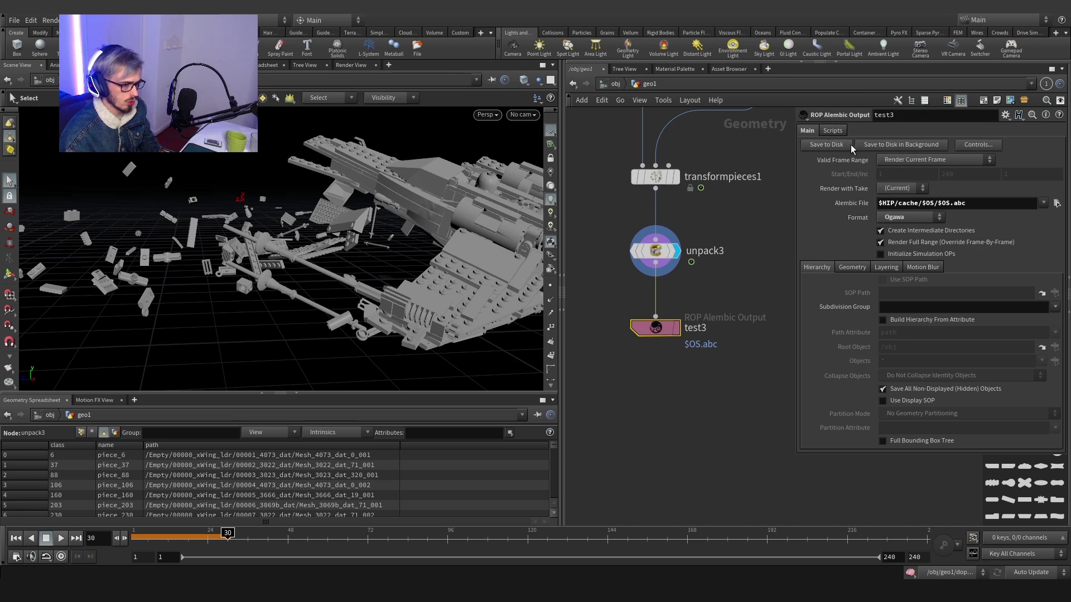
key(Tab)
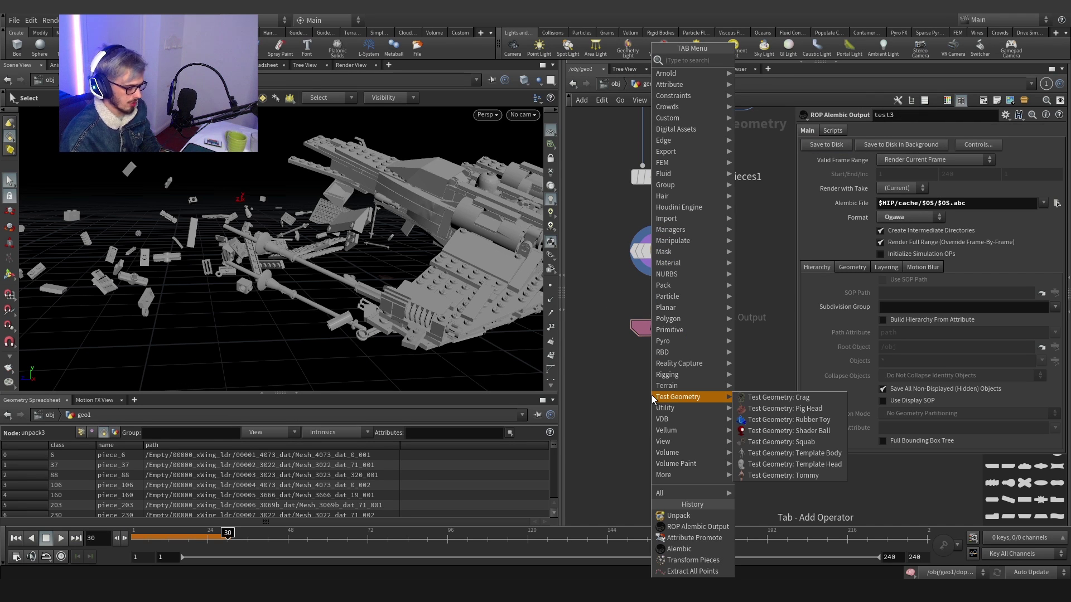
text(alem)
key(Return)
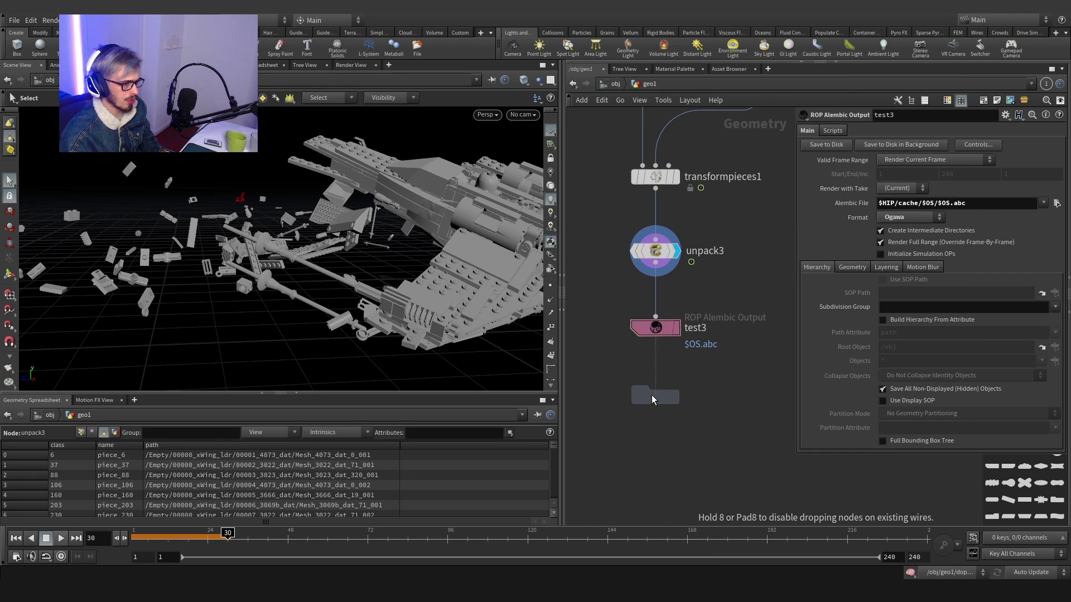
click(652, 394)
click(652, 396)
click(675, 393)
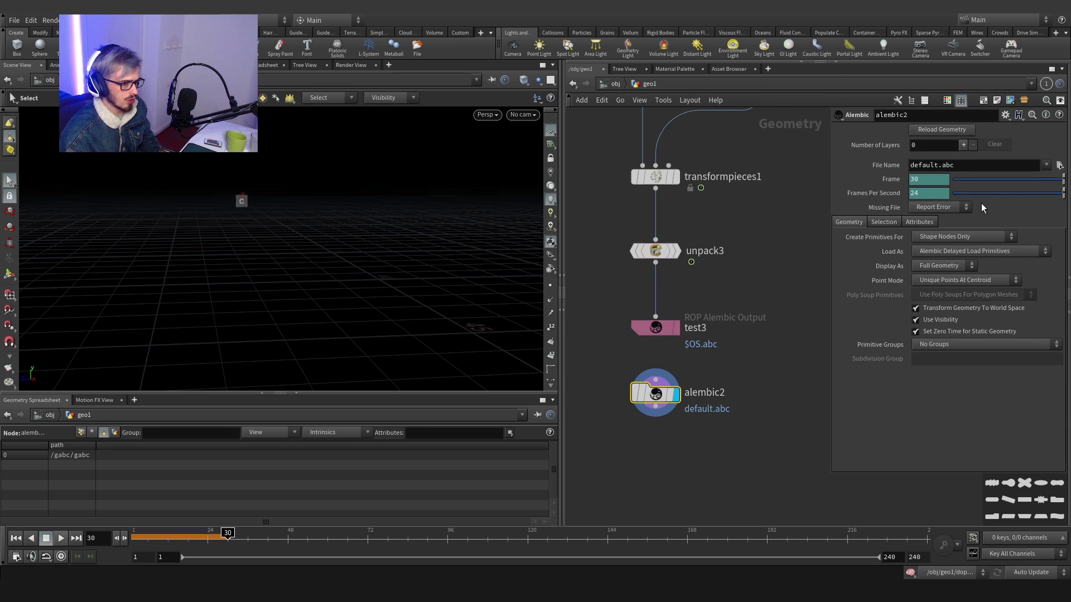
Step: Load test3.abc from the cache/test3 folder into the new Alembic node and check the node's geometry info
click(1058, 165)
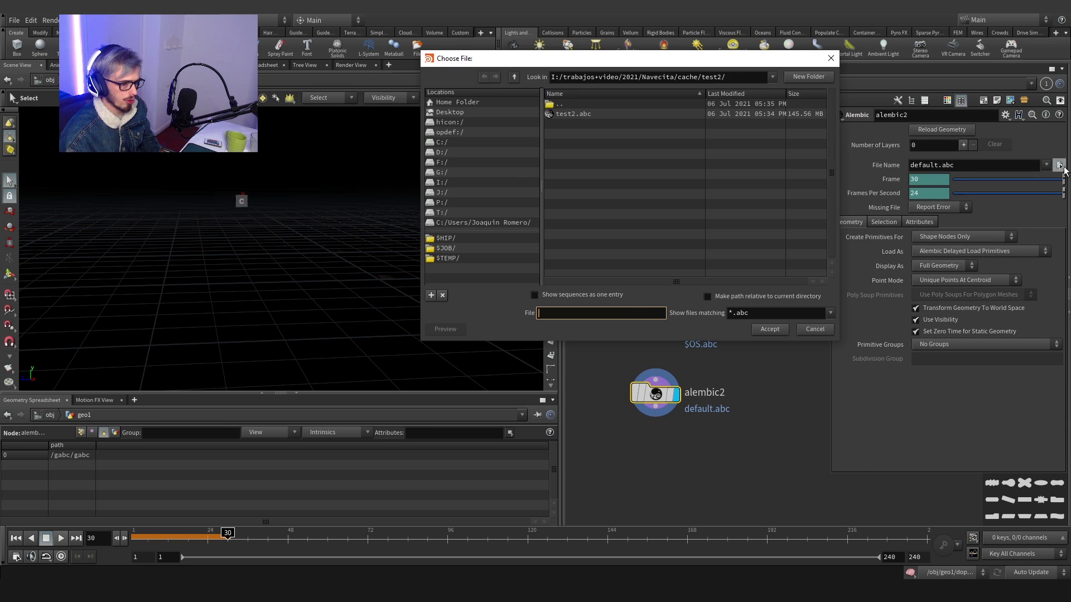
click(513, 77)
double_click(562, 134)
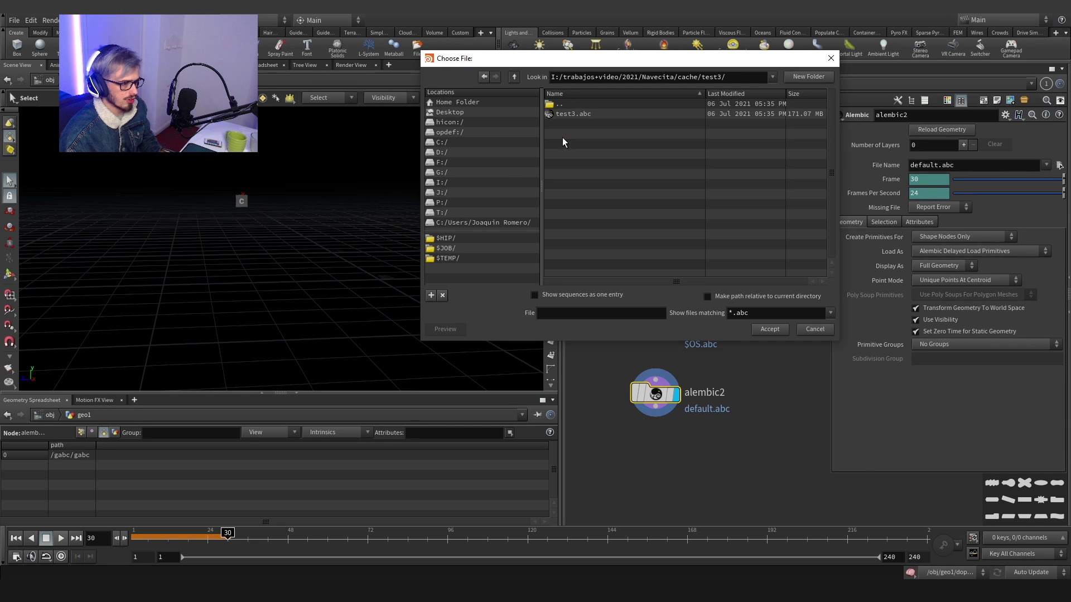
click(581, 110)
click(762, 329)
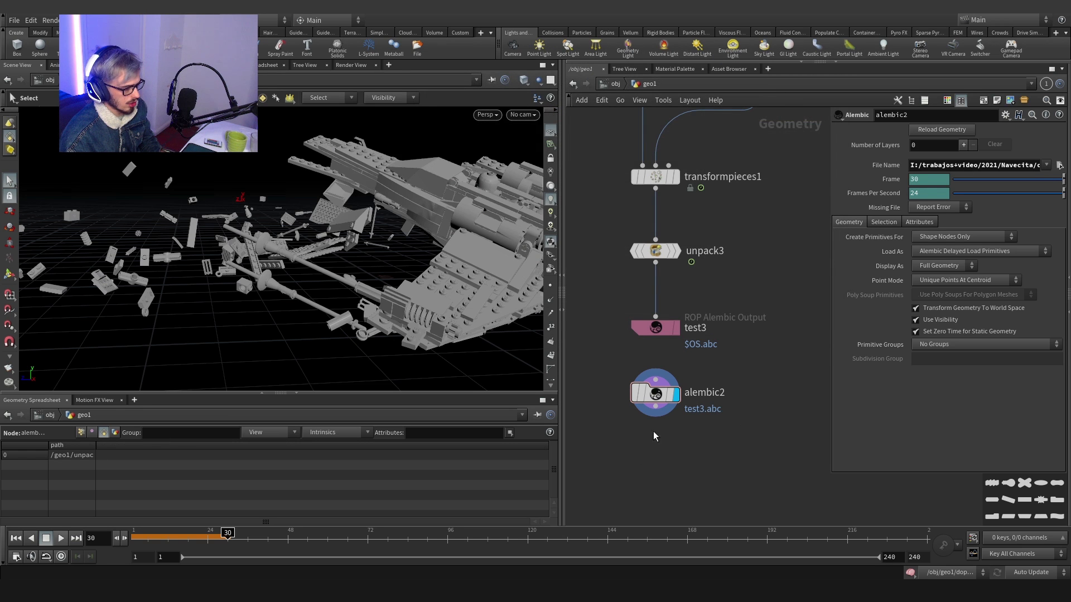
middle_click(649, 395)
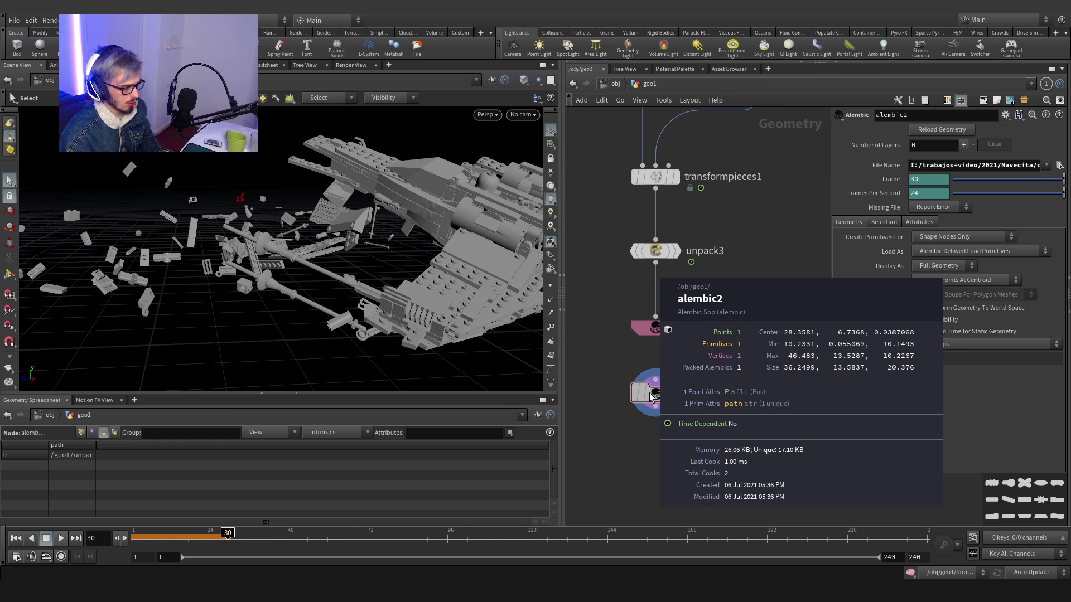
key(Tab)
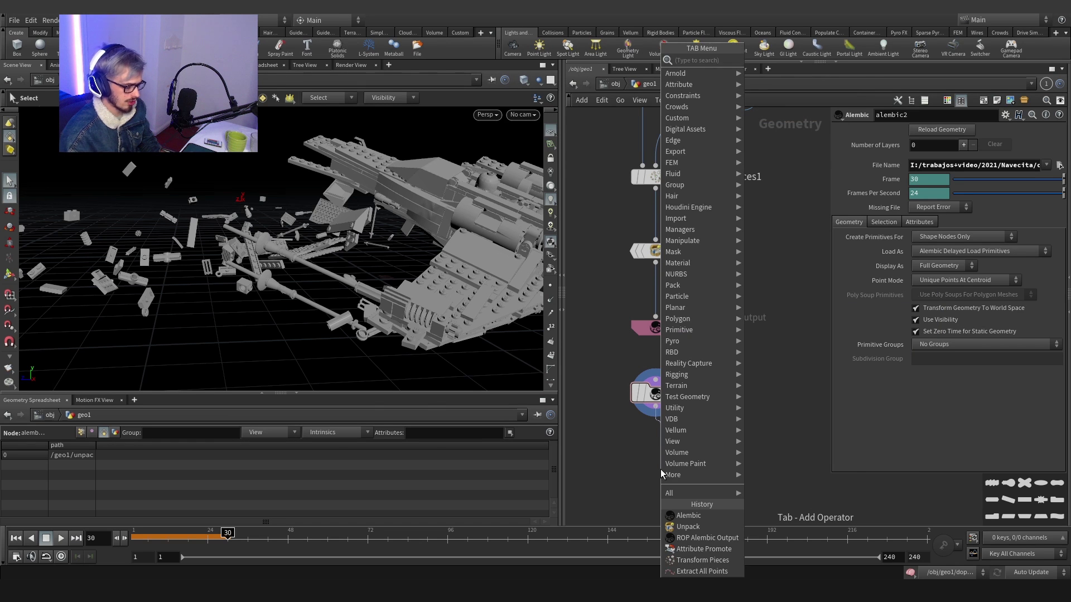
text(pack)
key(Return)
click(669, 470)
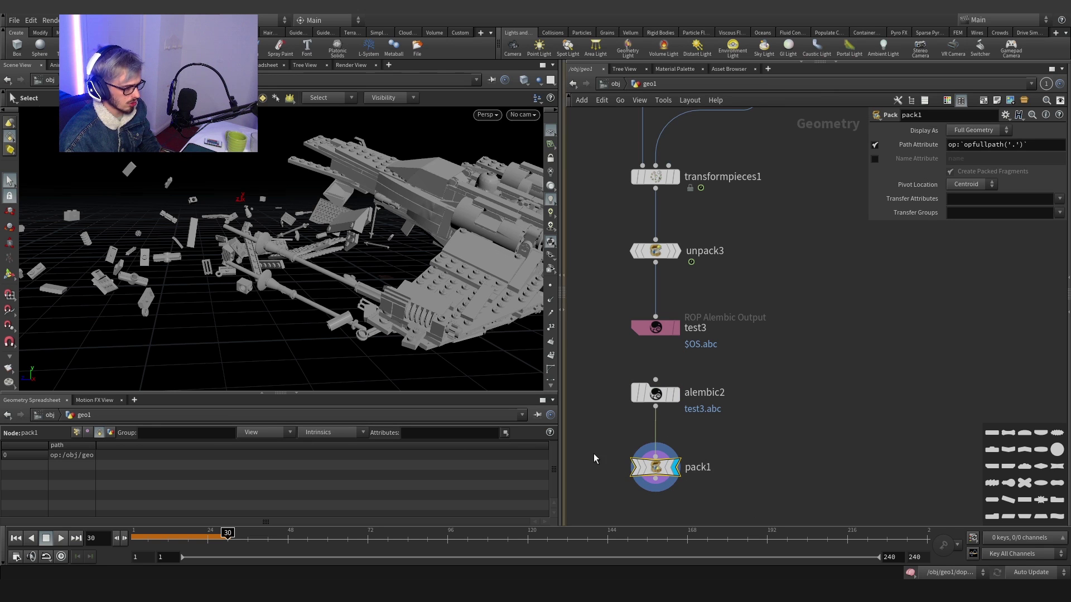
middle_drag(729, 494, 732, 462)
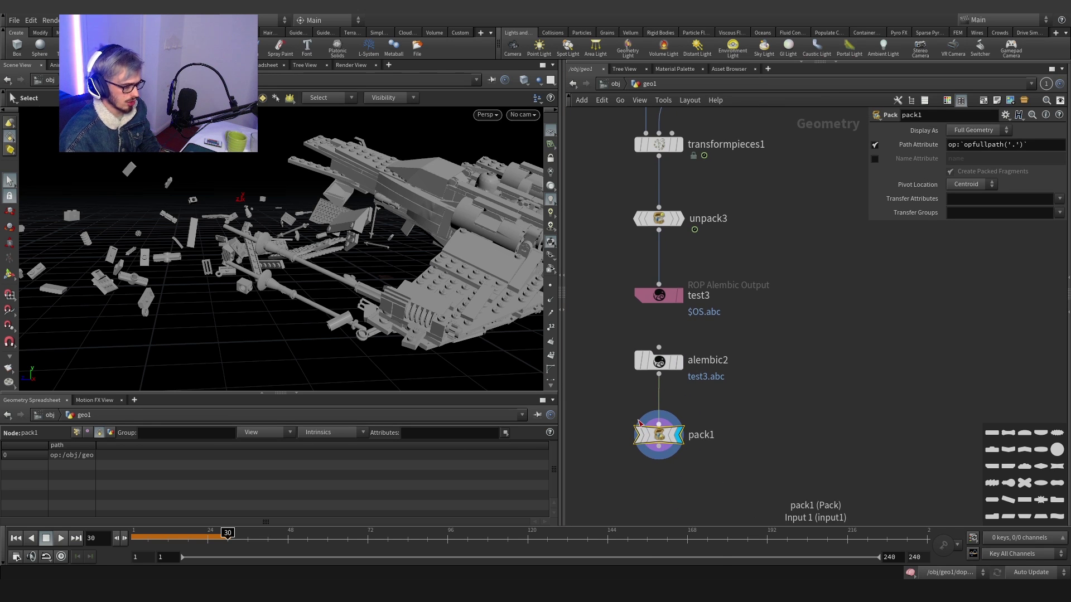
key(Delete)
Step: Add an Unpack node below alembic2, wire it to alembic2's output, and display the unpacked ship
key(Tab)
text(unp)
key(Return)
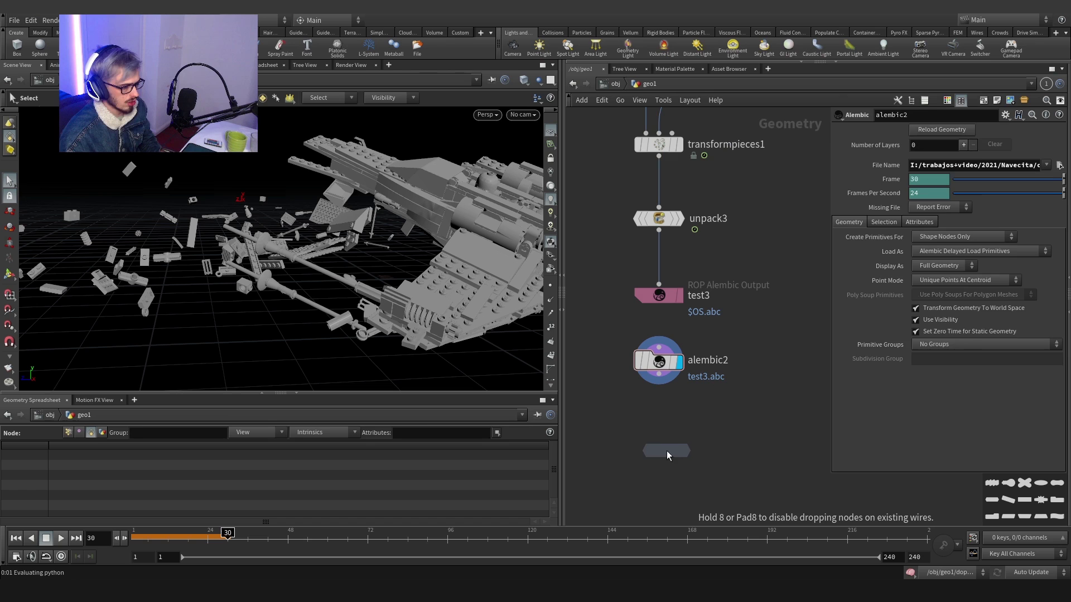
click(667, 451)
click(658, 374)
click(658, 435)
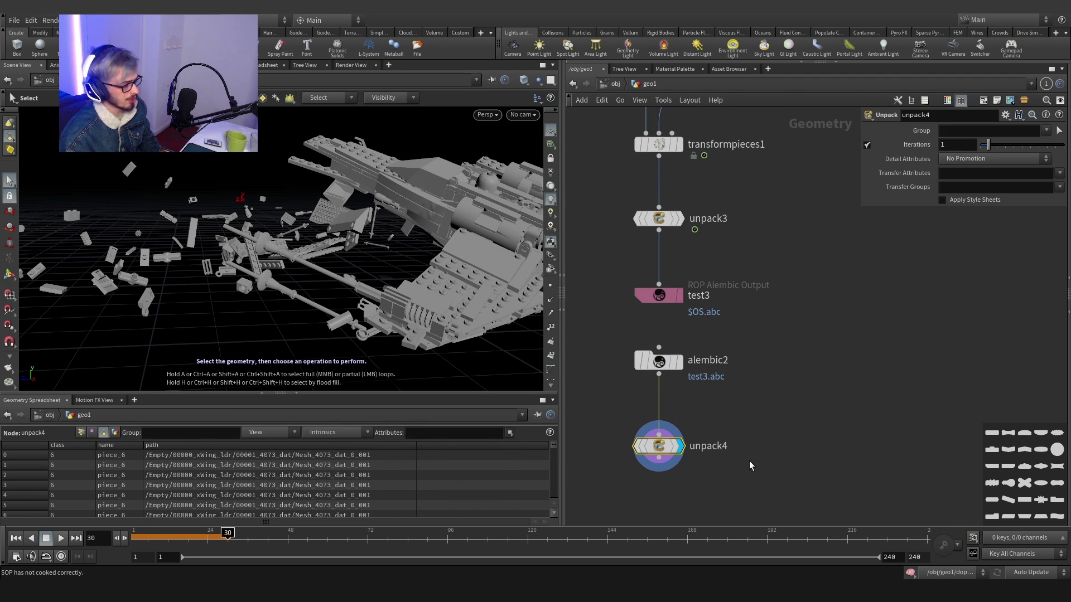
scroll(749, 461, down, 3)
mouse_move(471, 253)
alt+mouse_down()
mouse_move(631, 255)
mouse_move(485, 257)
alt+mouse_up()
Step: Launch Blender
key(super)
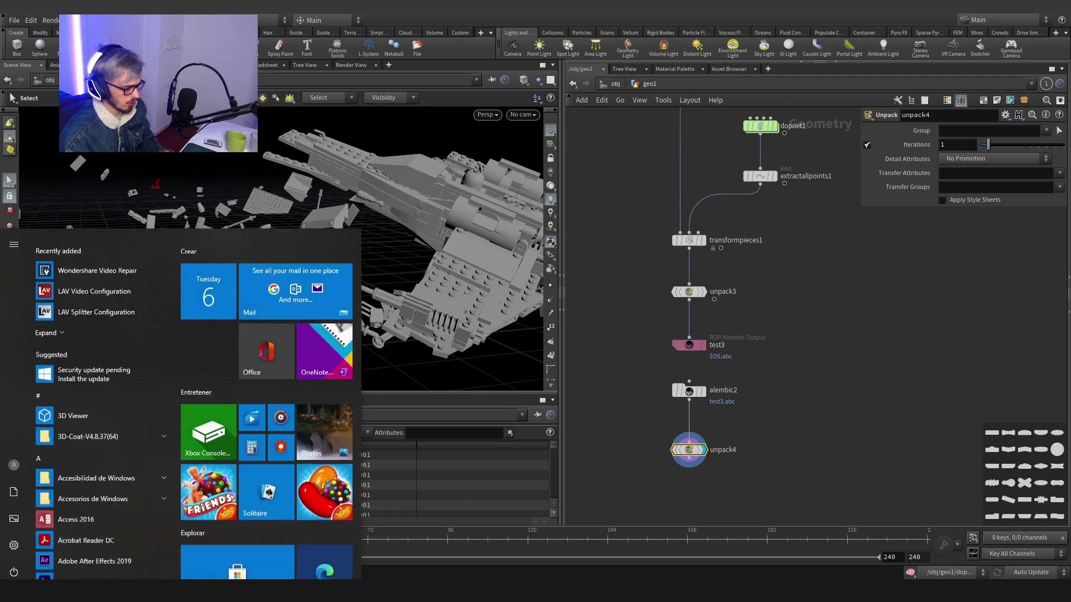
text(ble)
key(Return)
Step: Import test3.abc from the trabajos+video/2021/Navecita/cache/test3 folder on drive I as Alembic, and inspect the crashed ship
click(24, 19)
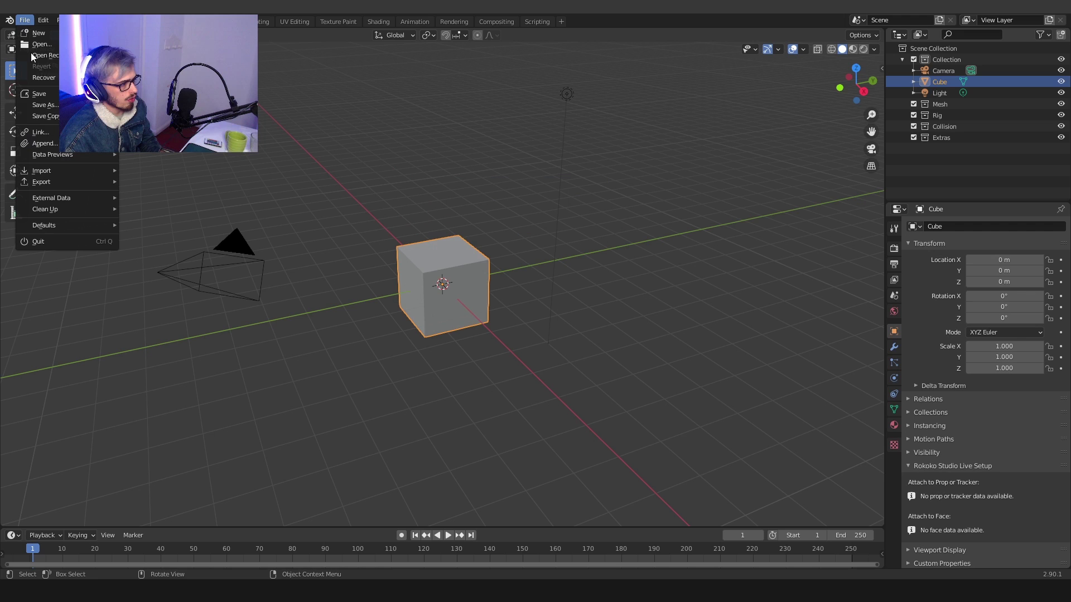
mouse_move(72, 167)
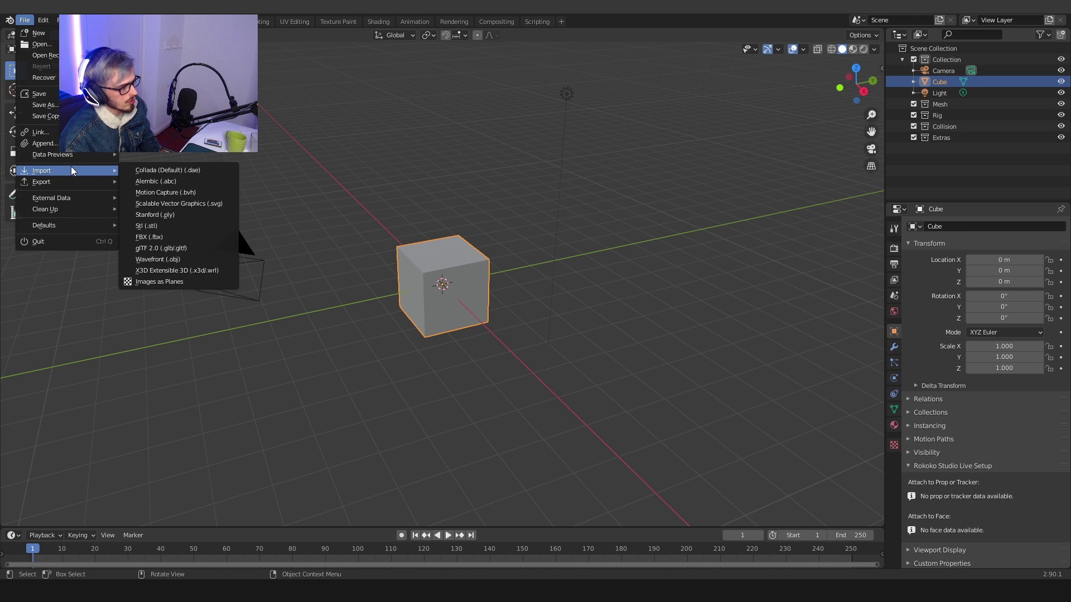
click(141, 181)
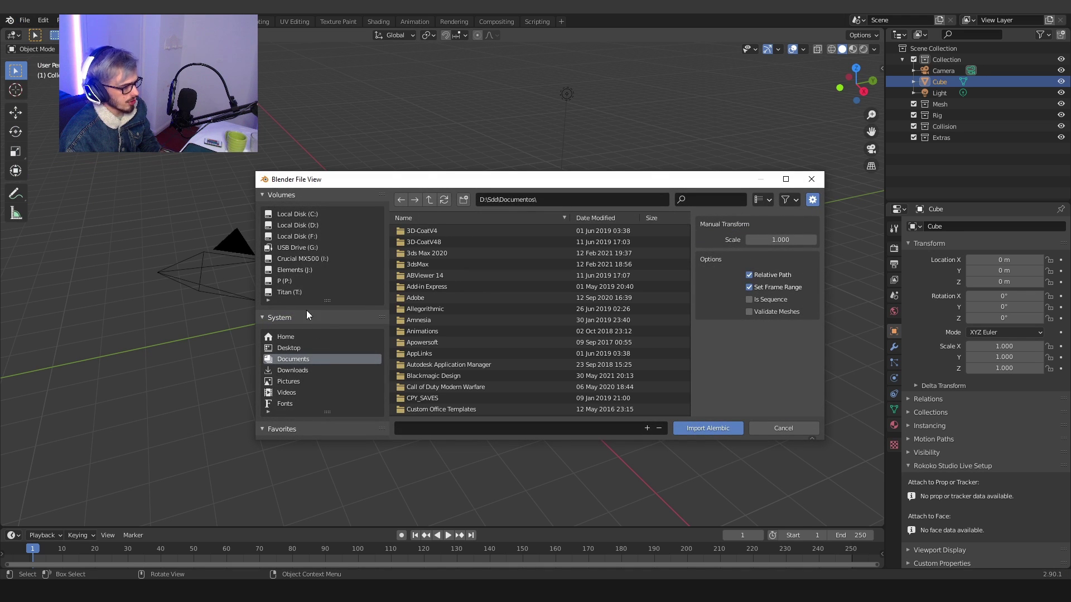
click(309, 260)
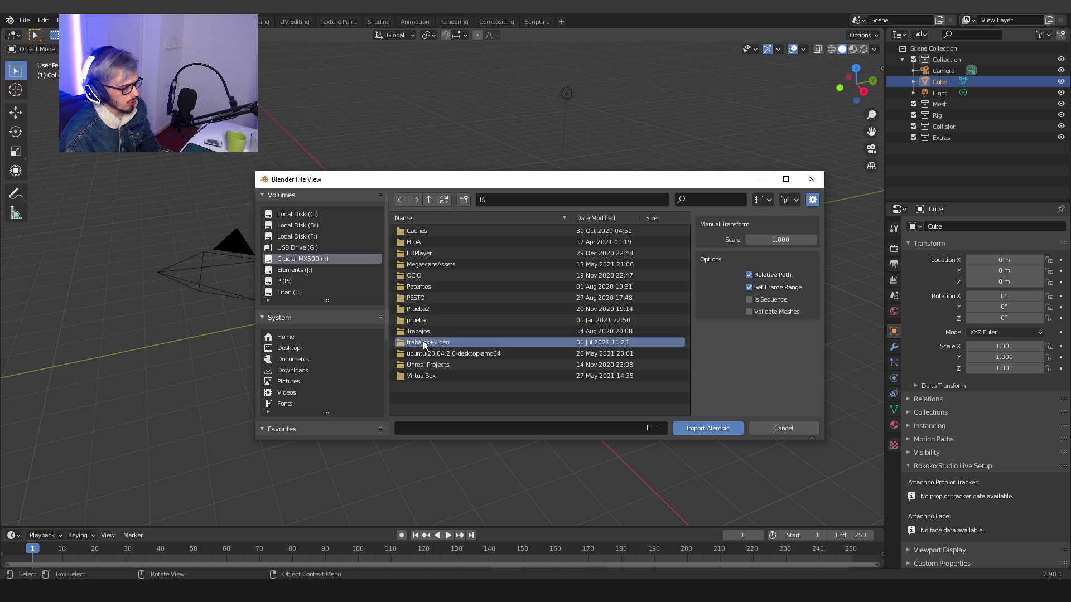
double_click(423, 340)
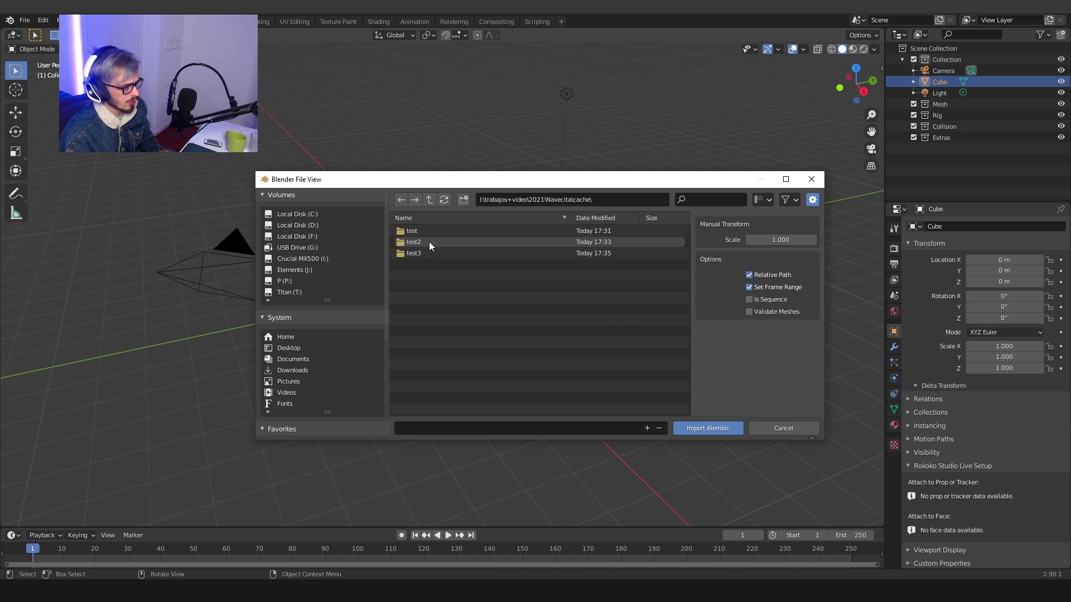
double_click(428, 253)
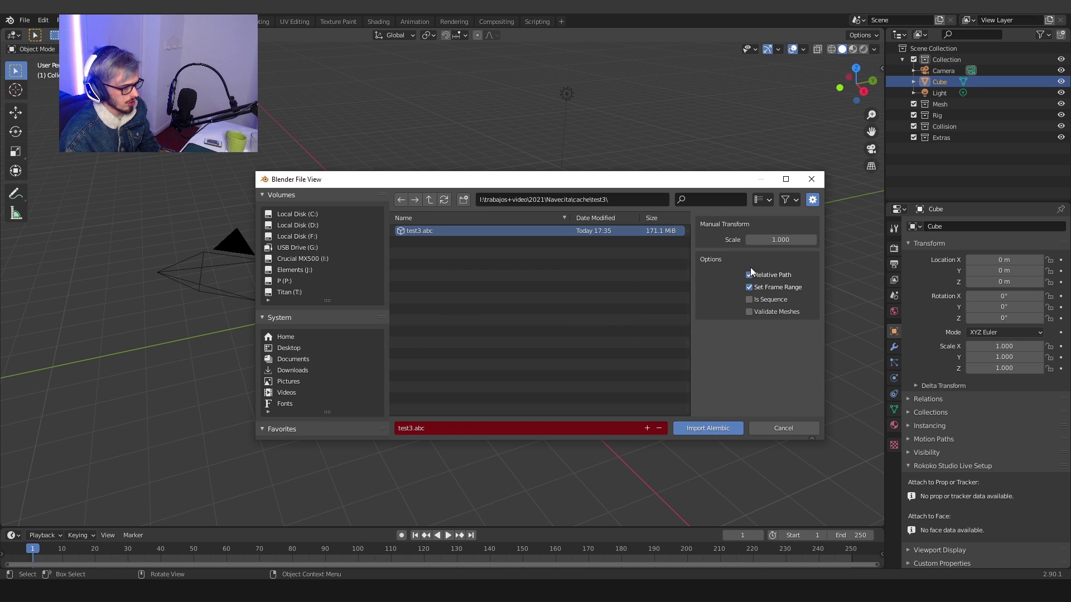
click(708, 430)
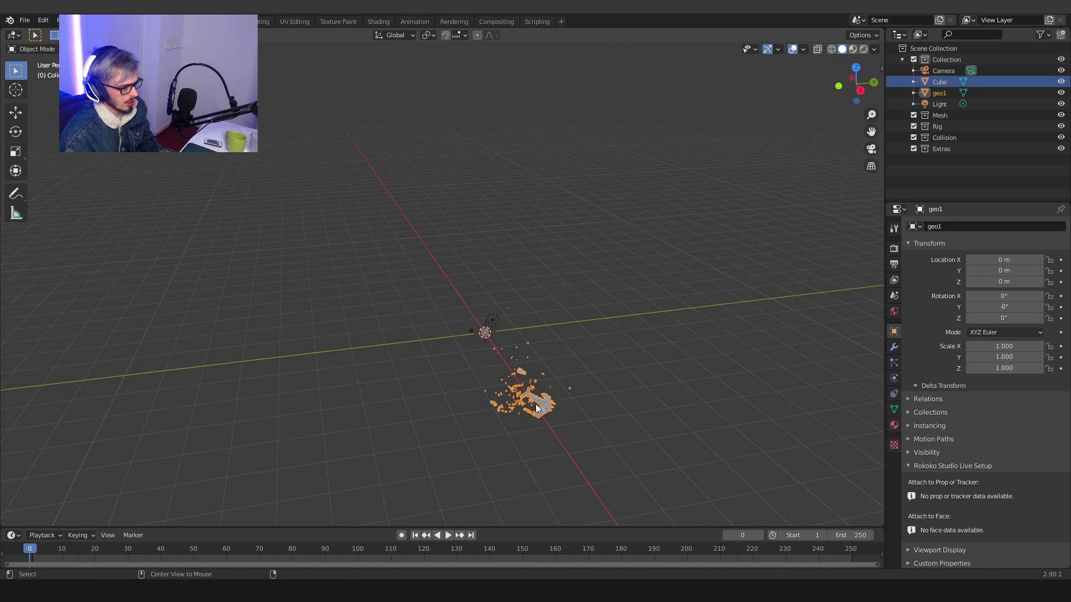
scroll(535, 403, up, 6)
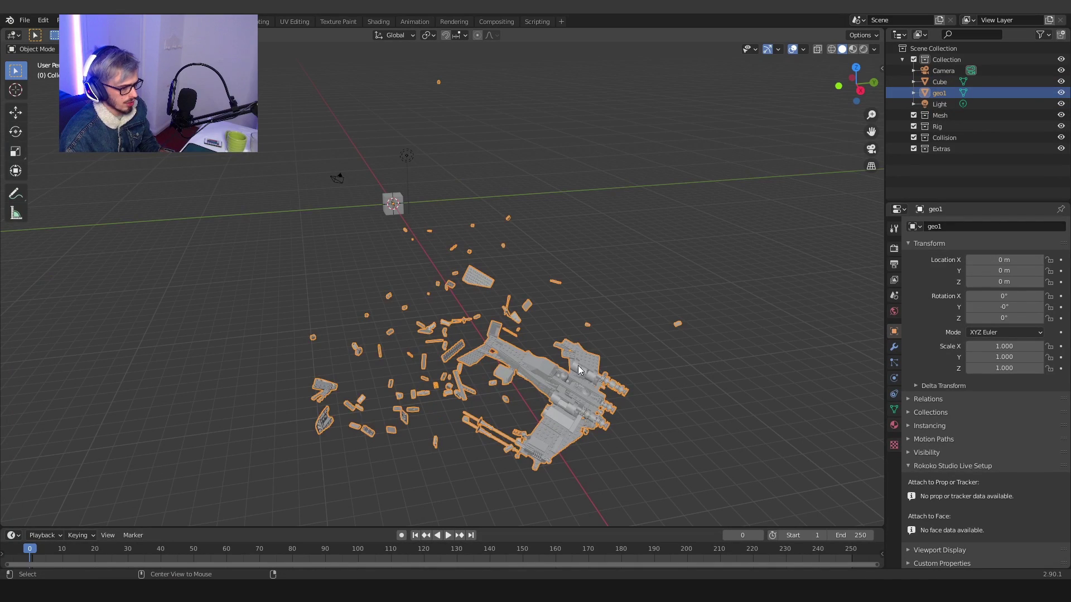
scroll(569, 368, up, 6)
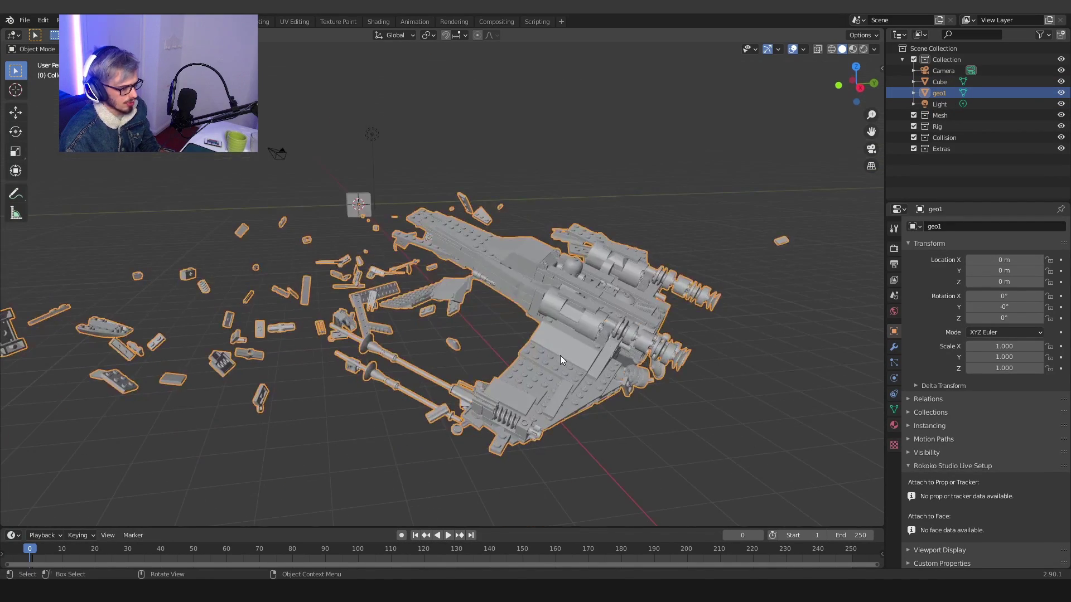